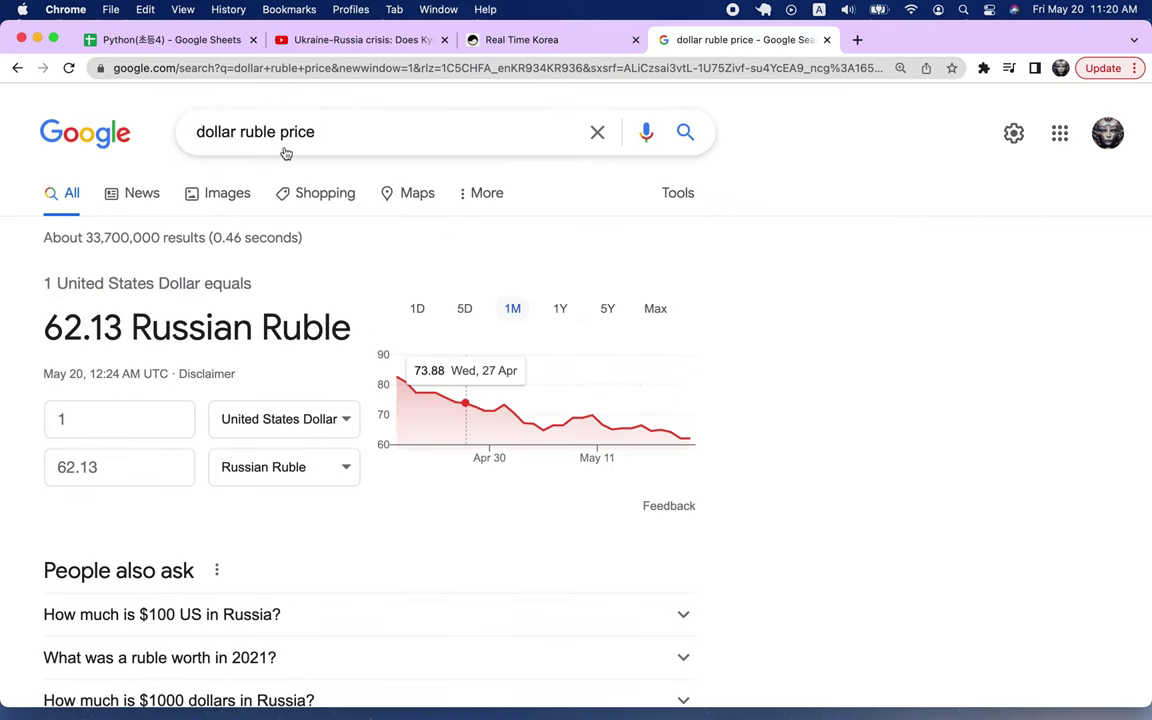
- Switch to the Python(초등4) spreadsheet and select the note cell beside "3차 시도"
click(207, 46)
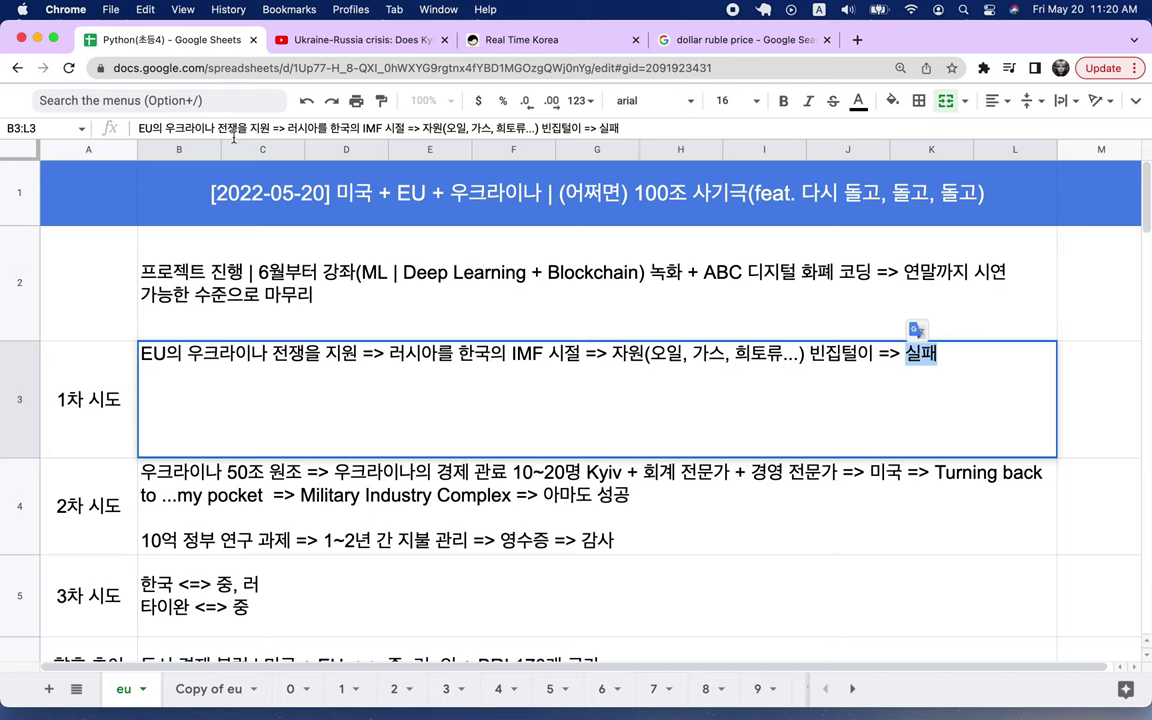
click(311, 494)
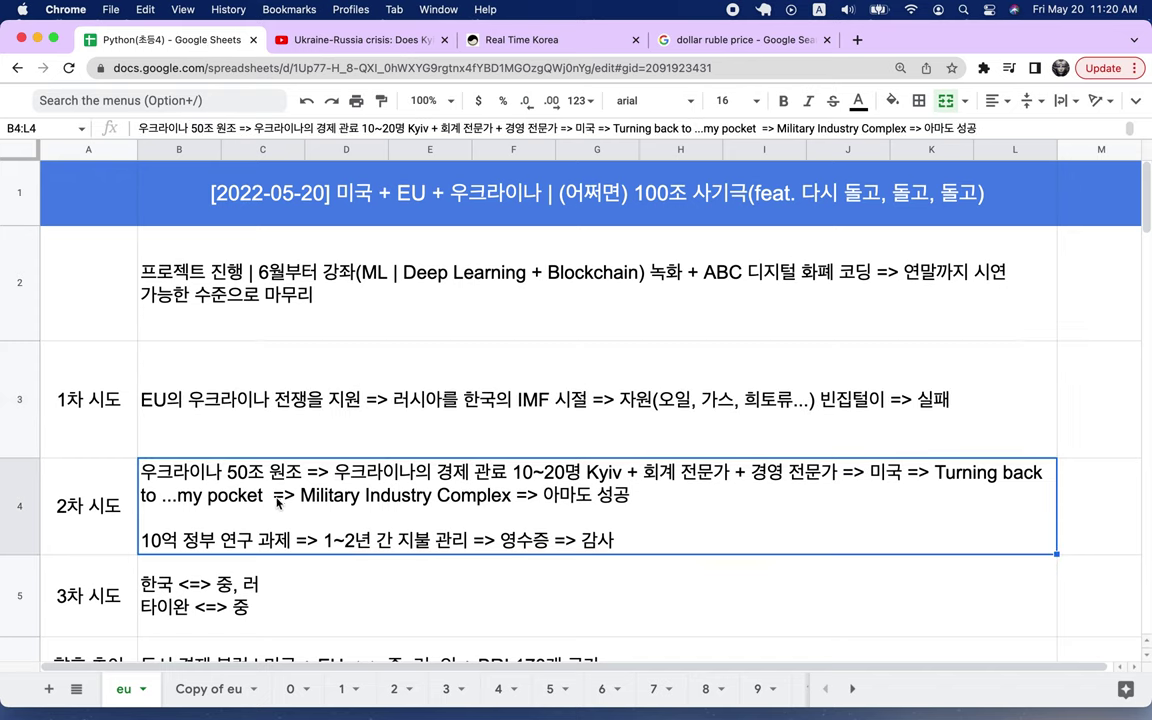
scroll(75, 520, down, 3)
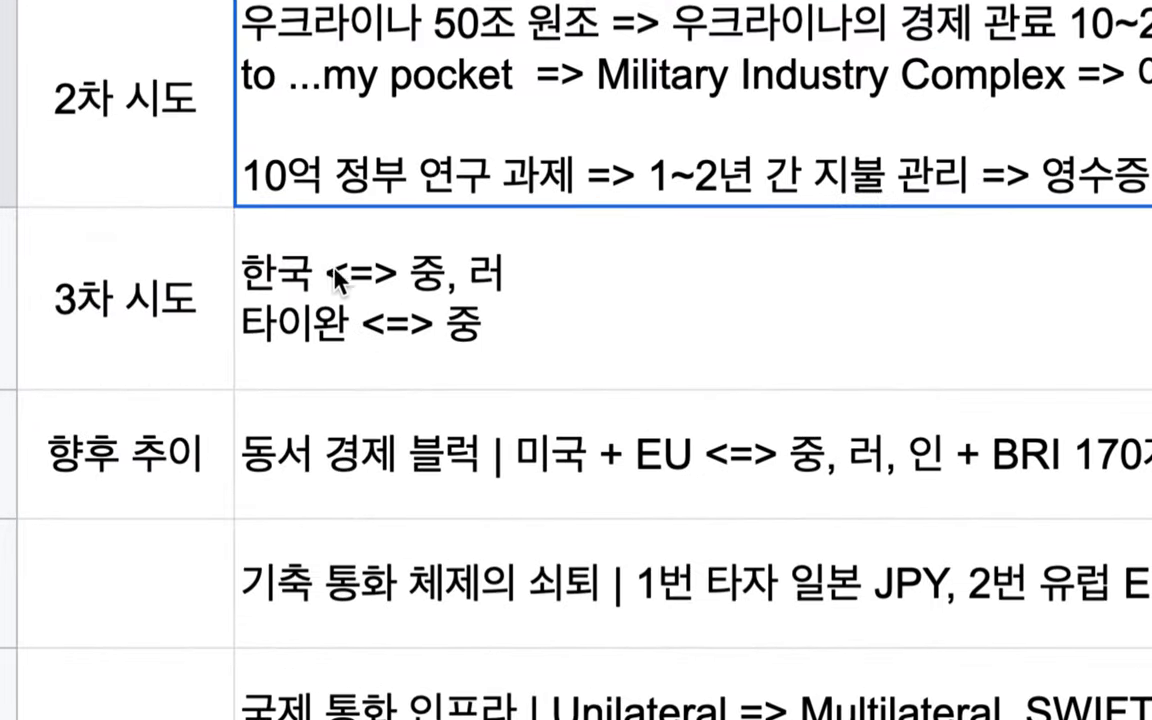
click(337, 280)
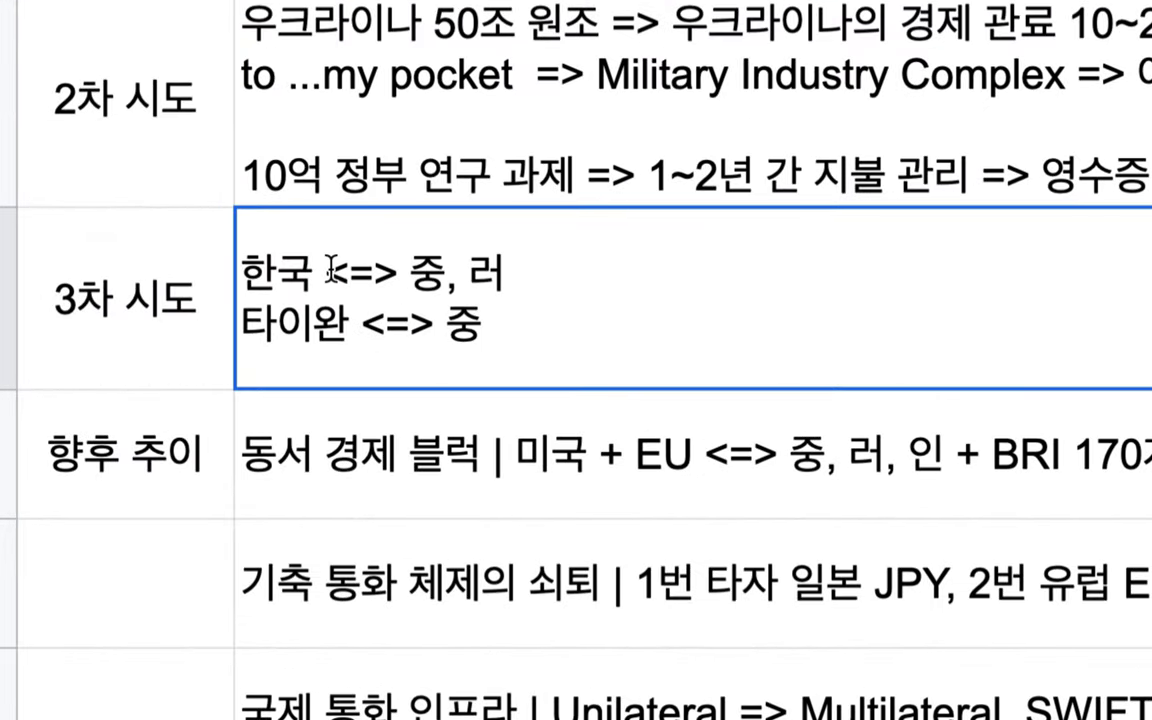
- Insert "북, " before "중, 러" in the 한국 line of the 3차 시도 note
click(334, 275)
drag(400, 234, 518, 234)
click(408, 234)
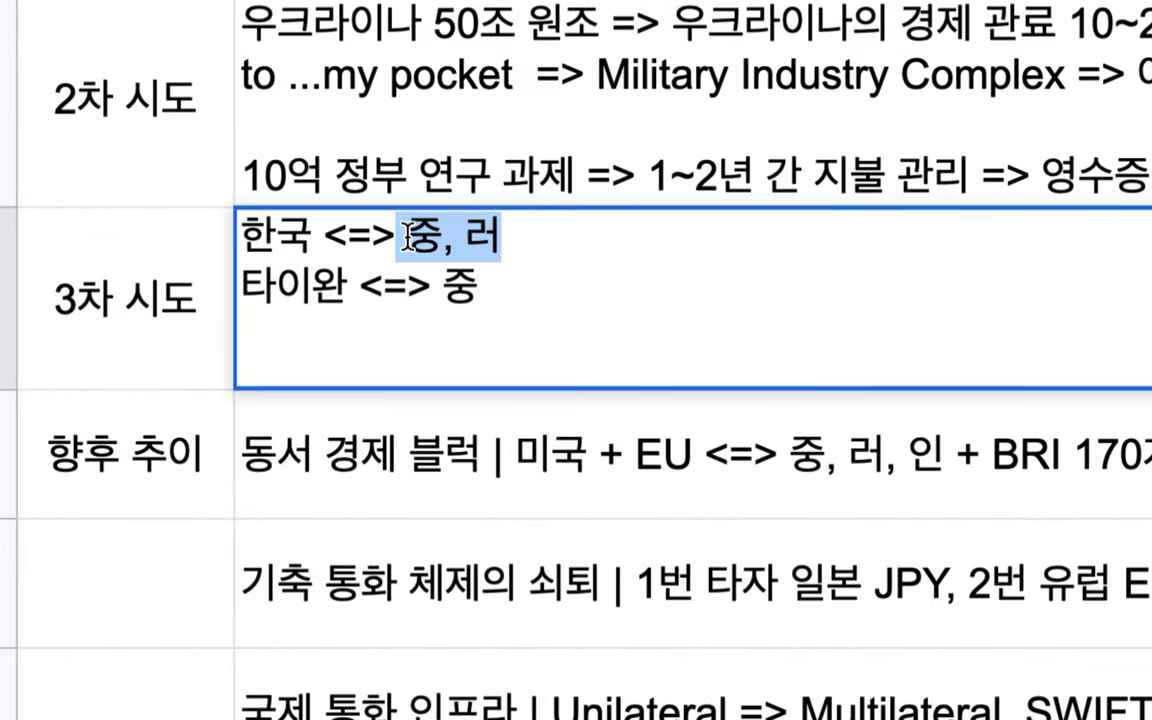
text(qn)
key(BackSpace)
key(BackSpace)
text(qn)
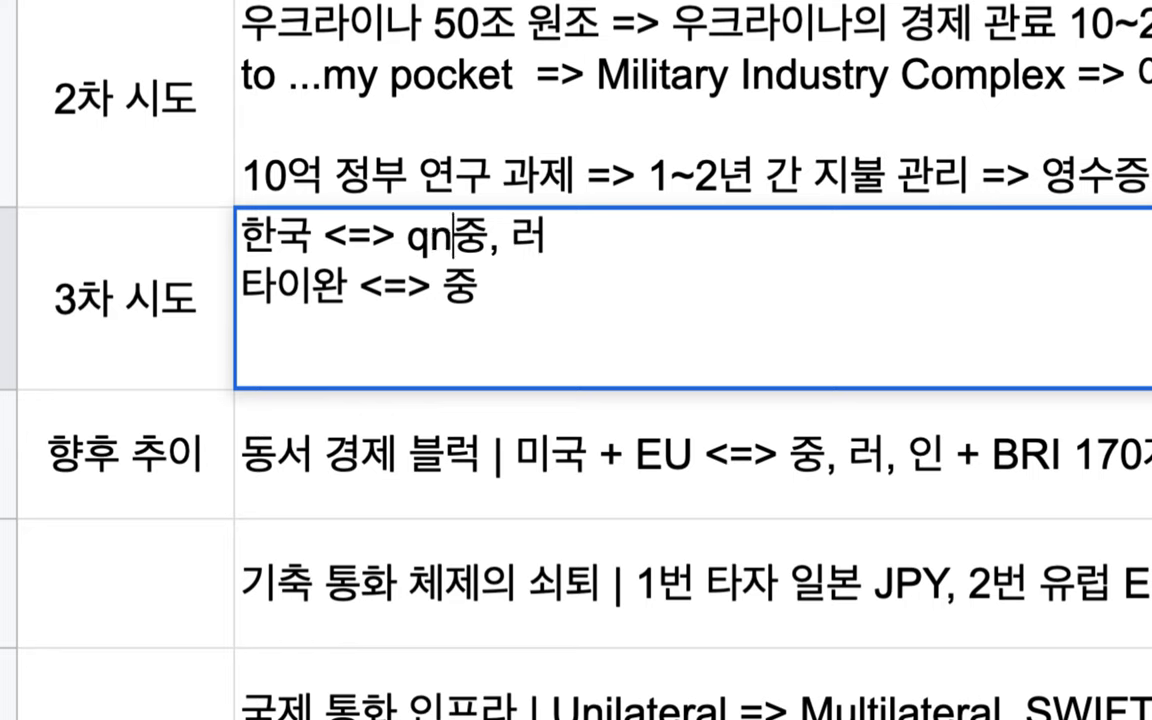
key(BackSpace)
key(BackSpace)
text(북,)
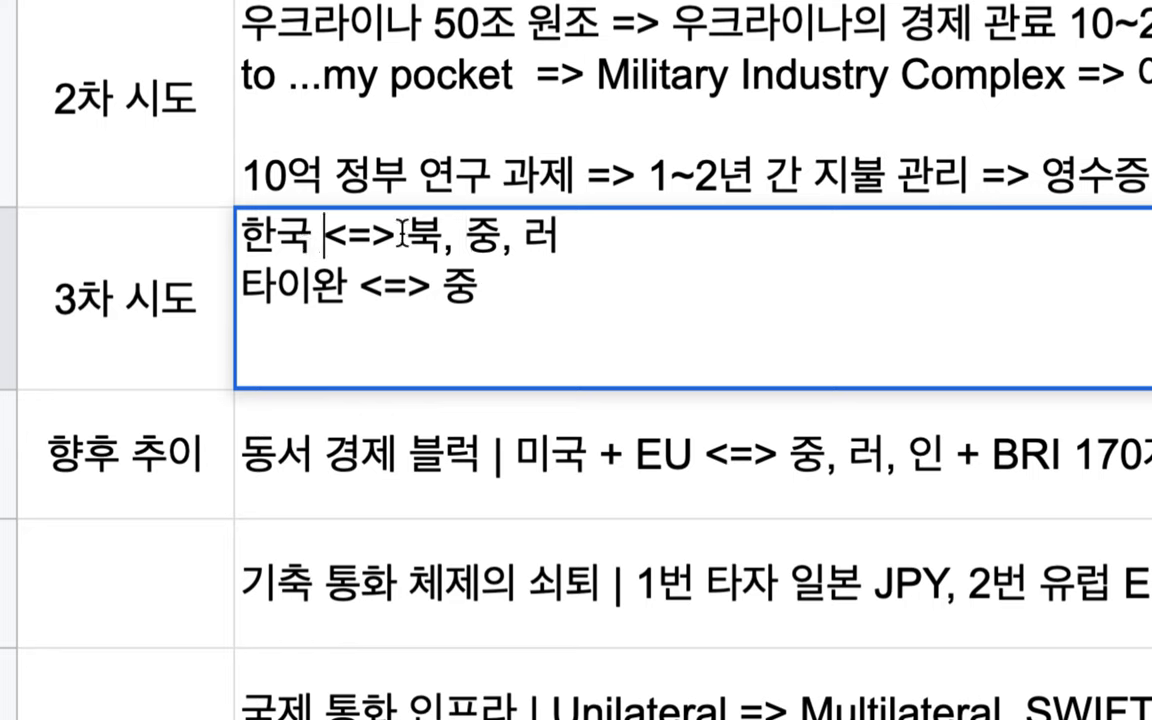
- Append "| 북한의 핵, 남한의 반도체" to the end of the 한국 line in the 3차 시도 note
drag(401, 237, 540, 237)
click(612, 231)
text(| )
text(북한의)
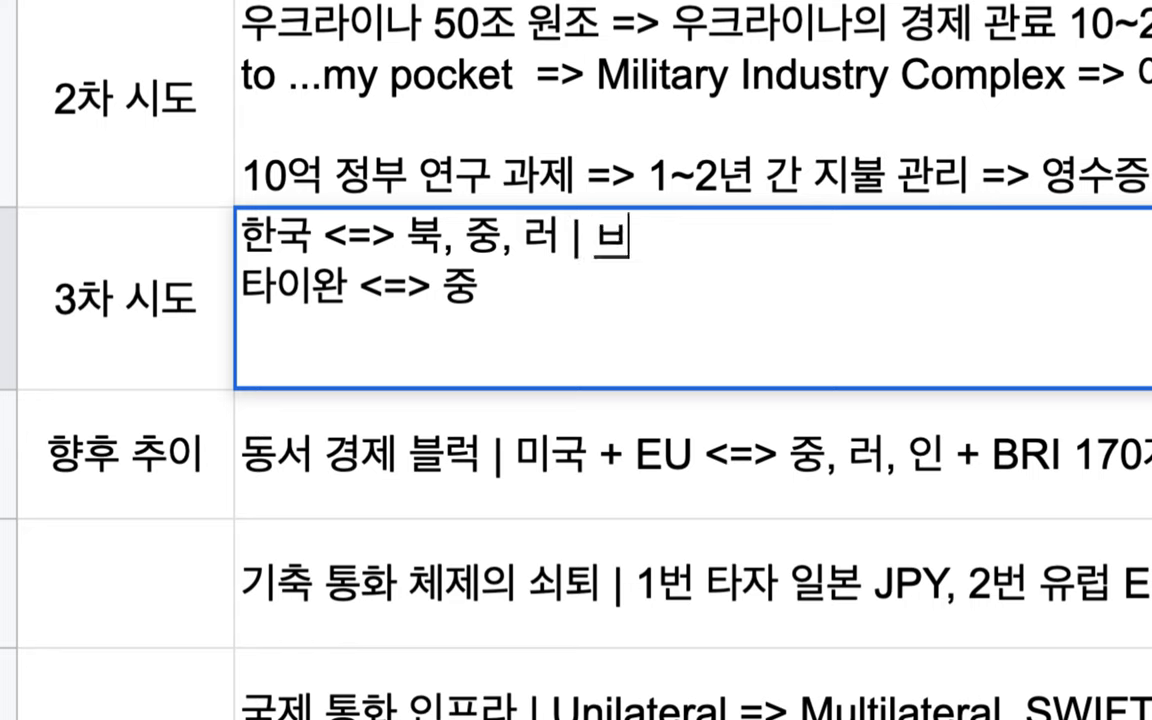
text( 핵)
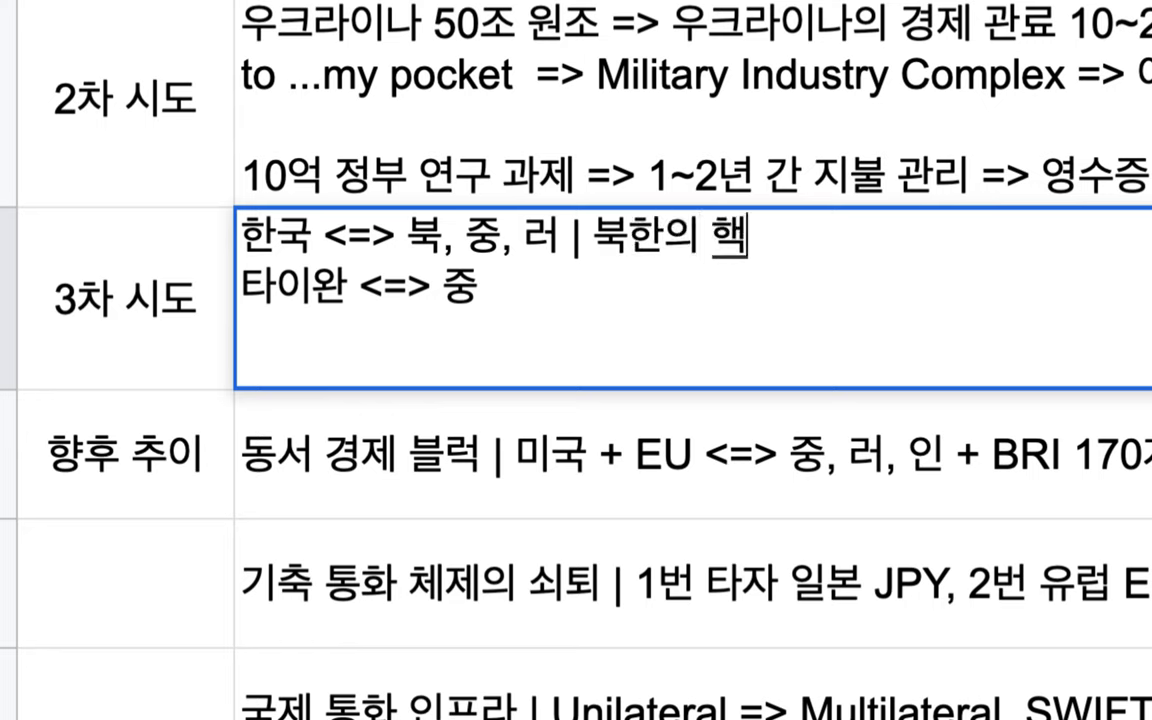
text(, 남ㅇ한의)
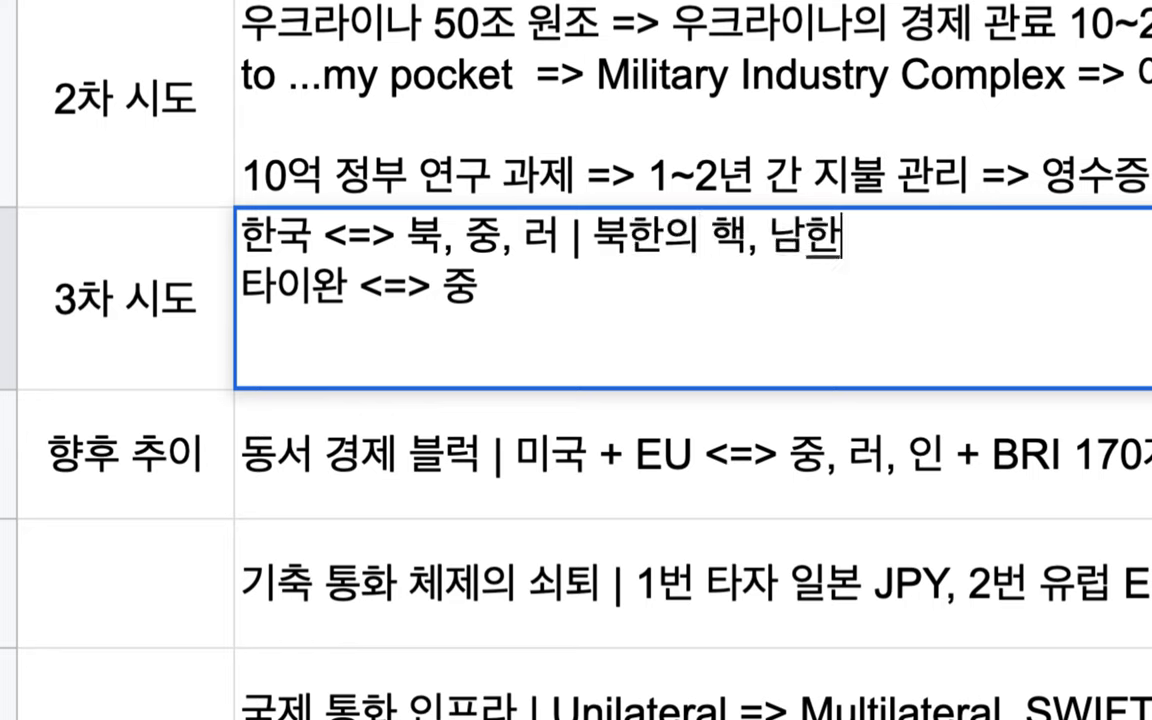
text( 반도체)
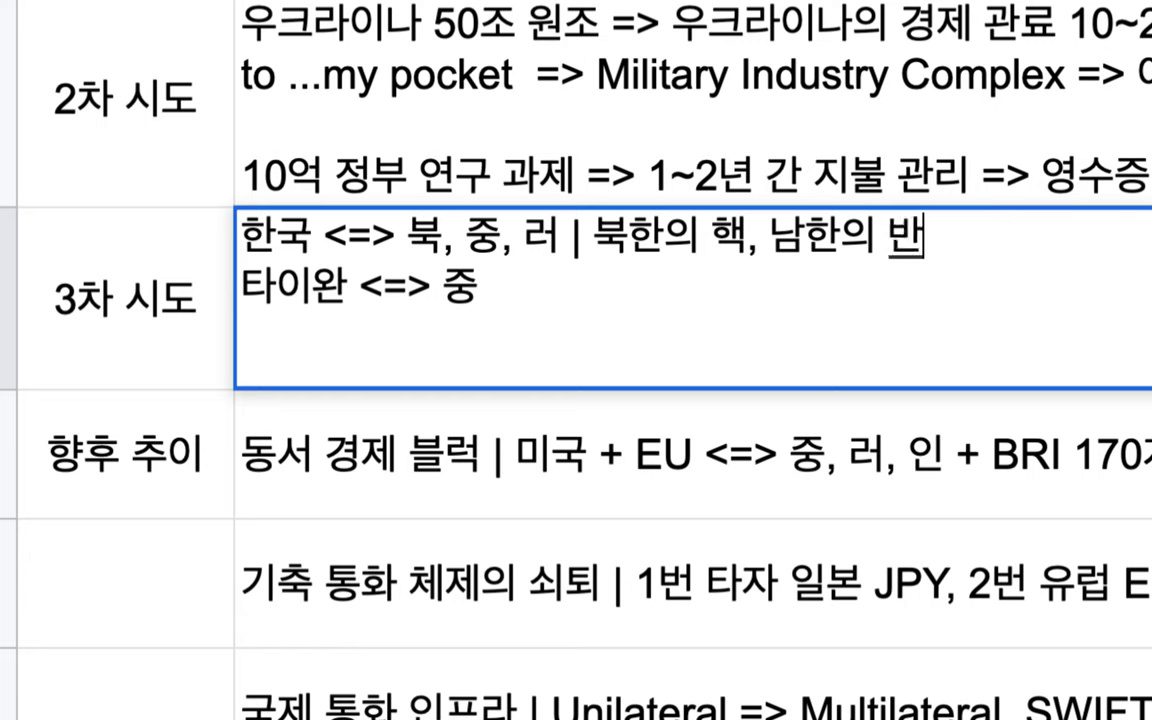
- Insert "(아마도) " in front of "북한의 핵" in the 한국 line
drag(594, 240, 1032, 256)
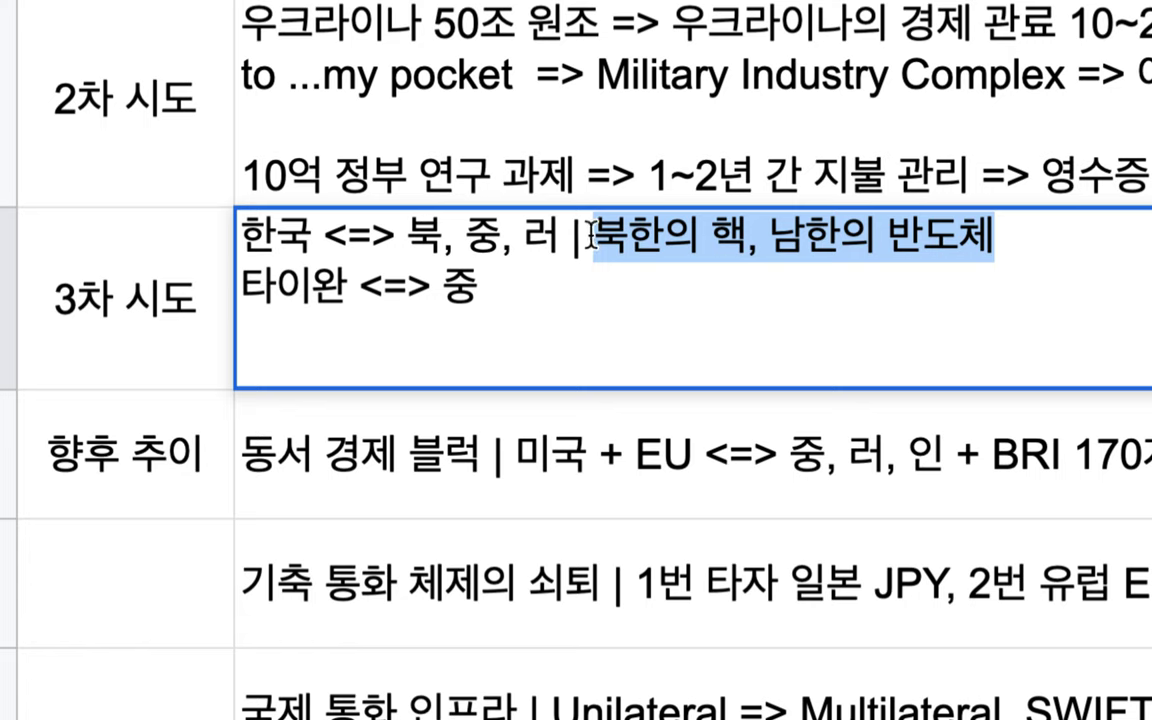
click(593, 238)
text((아마도))
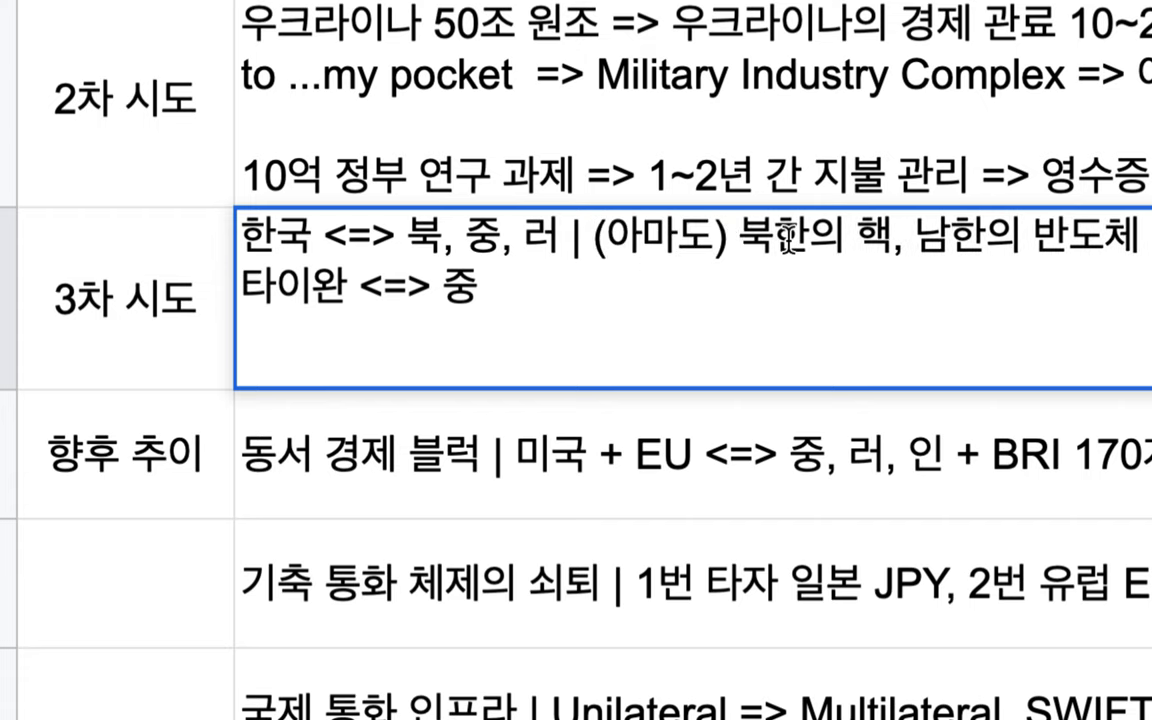
- Review the phrases of the 한국 and 타이완 lines in the 3차 시도 note by highlighting them one after another
drag(775, 238, 965, 237)
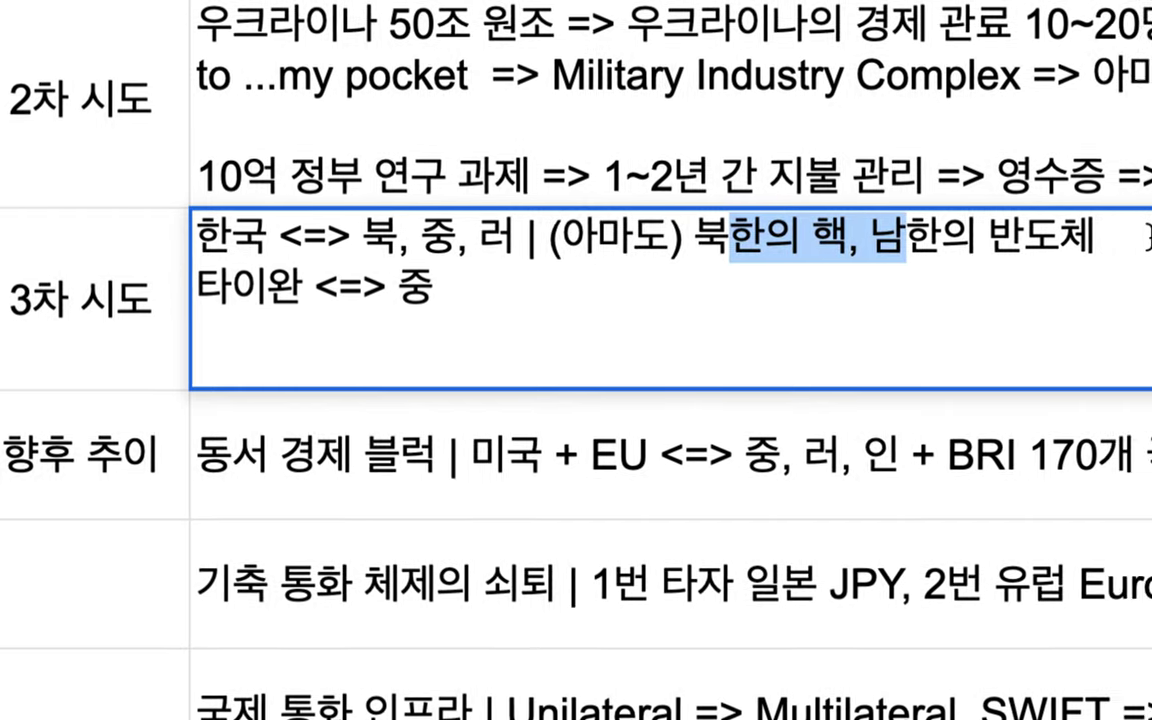
drag(1145, 238, 925, 238)
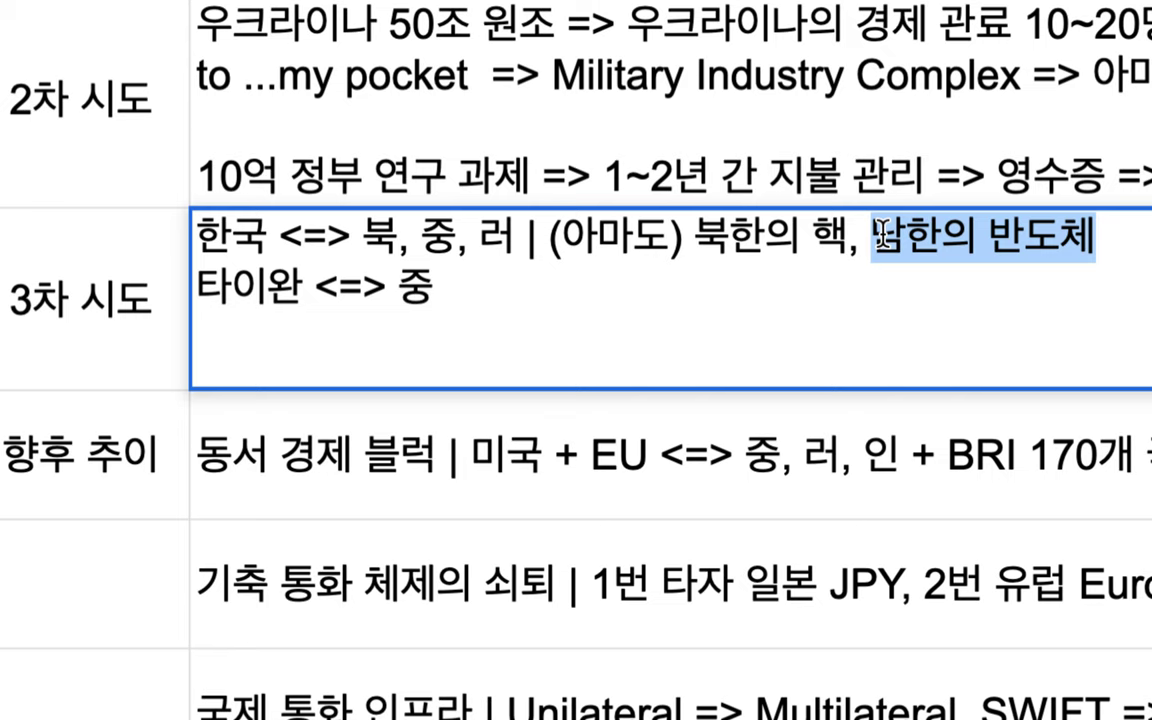
drag(684, 237, 840, 240)
drag(597, 237, 258, 220)
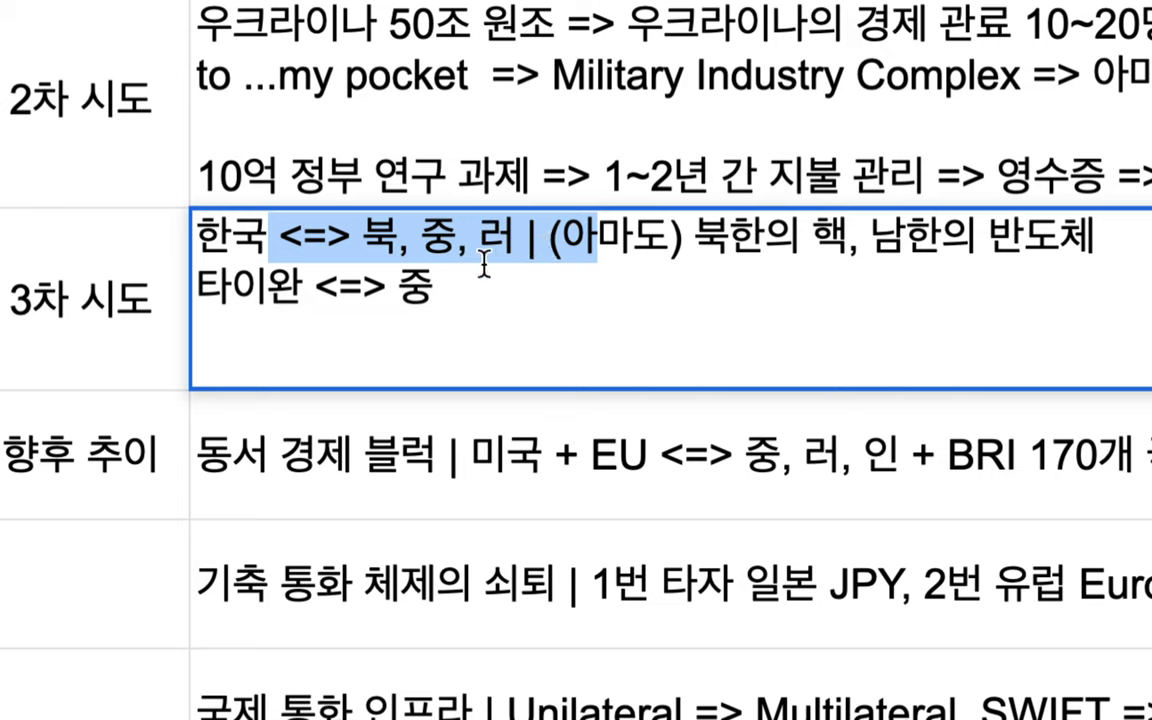
double_click(307, 287)
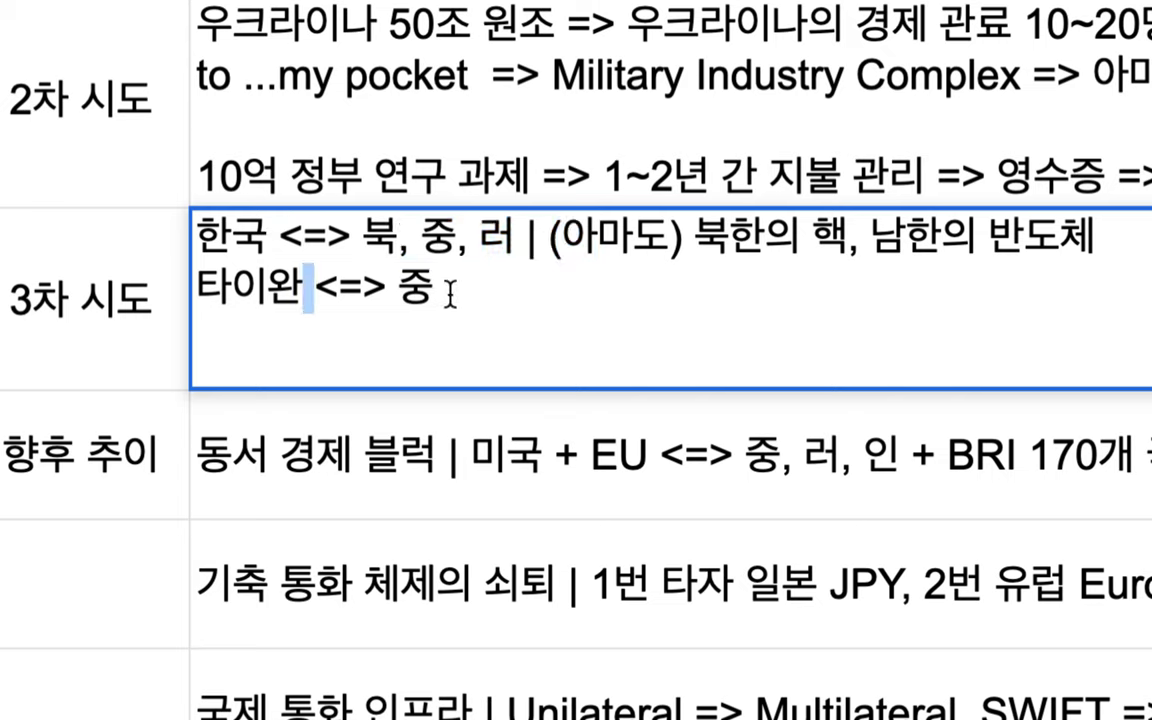
drag(450, 295, 184, 312)
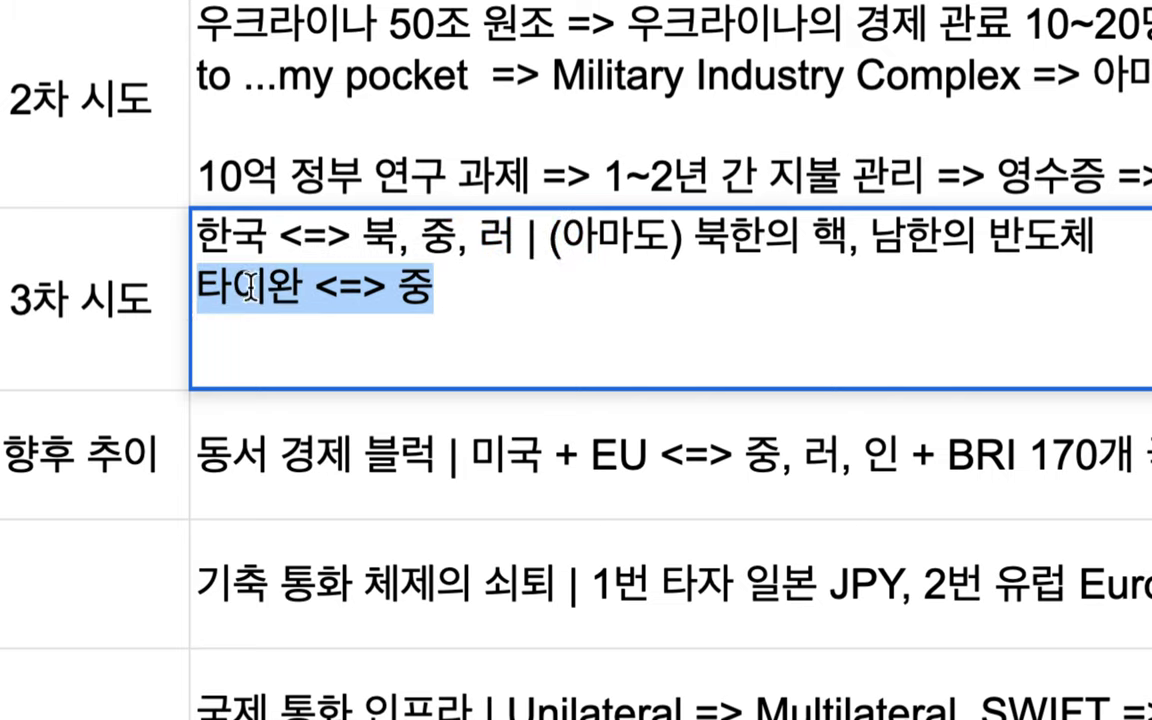
drag(230, 237, 487, 245)
drag(437, 288, 177, 290)
- Append "| 아마도 전쟁으로 가지는 않을 것" to the end of the 타이완 line in the 3차 시도 note
click(445, 288)
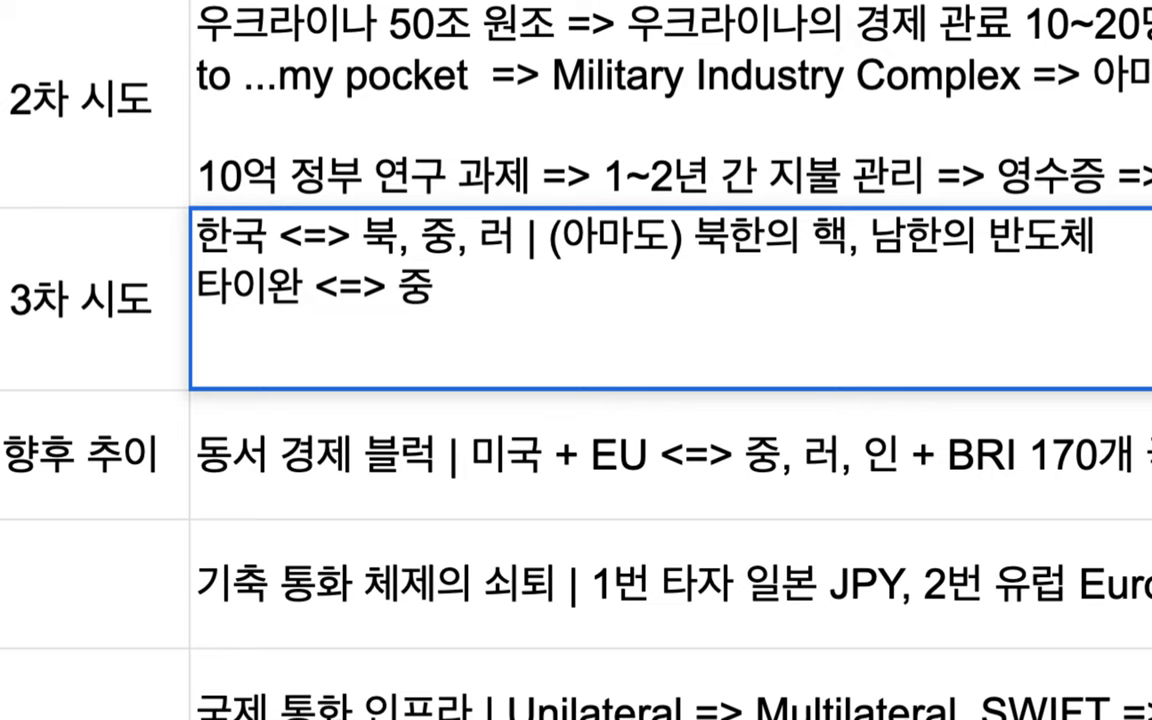
text(| )
text(아마도)
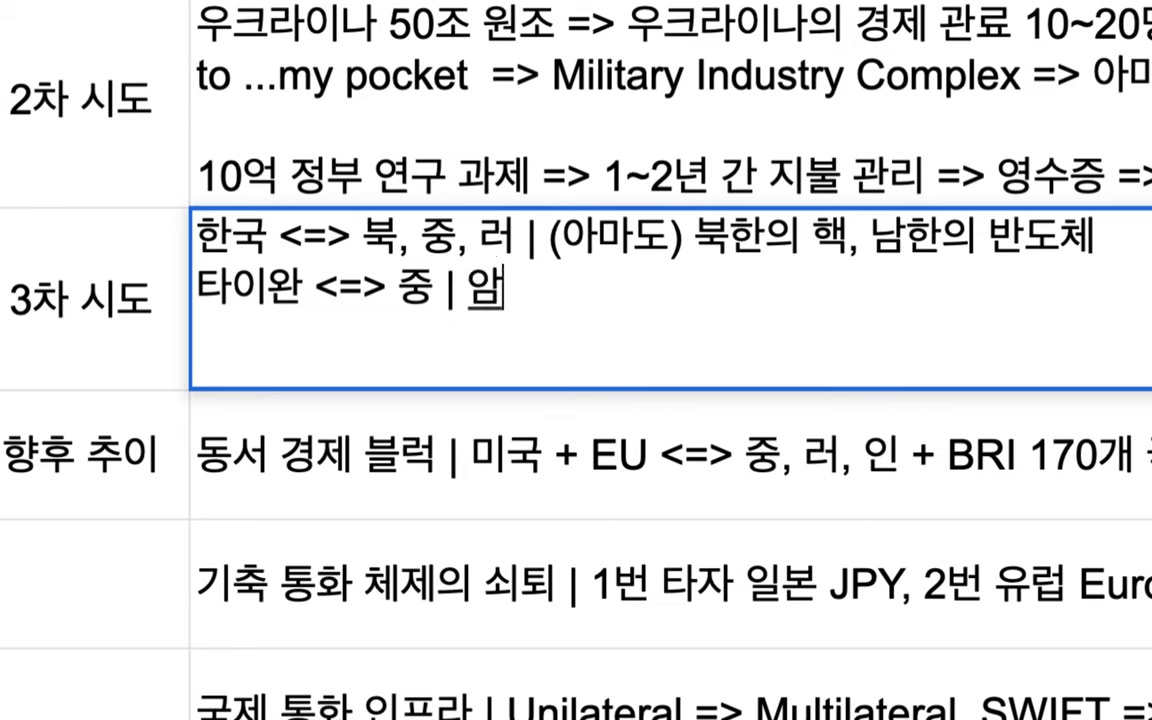
text( 전쟁으로 갔)
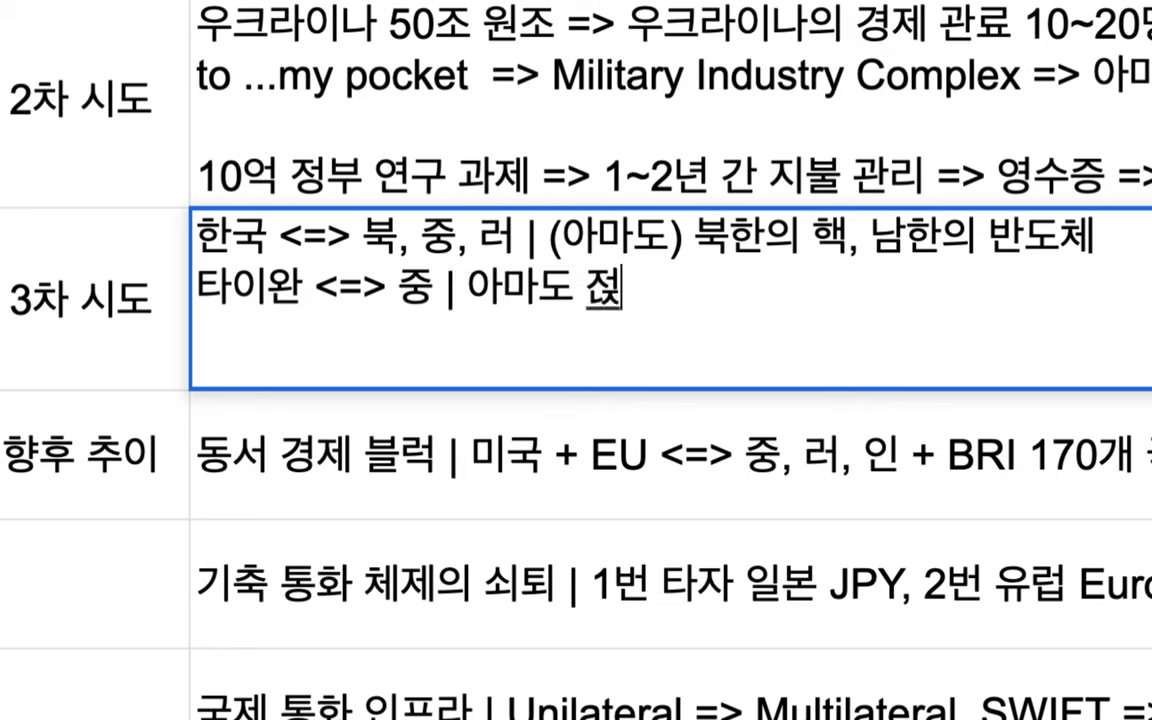
text(지는 않을 것)
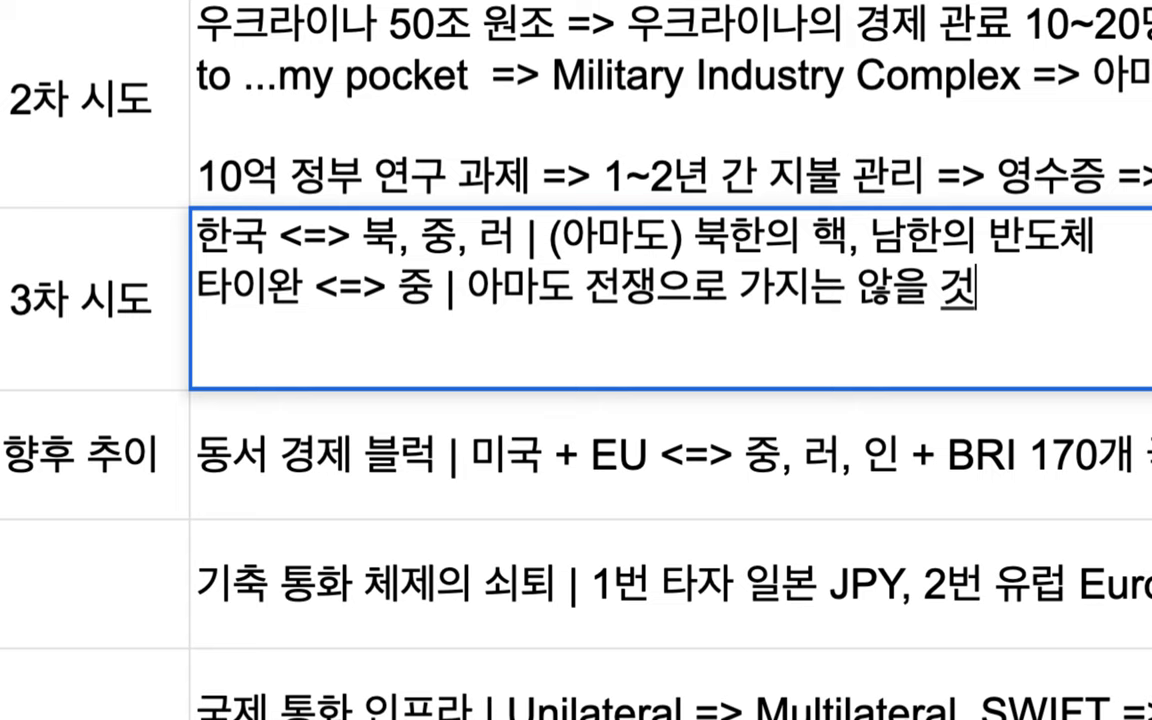
- Enclose "아마도" in parentheses in the 타이완 line and commit the cell by selecting the 향후 추이 note
double_click(414, 285)
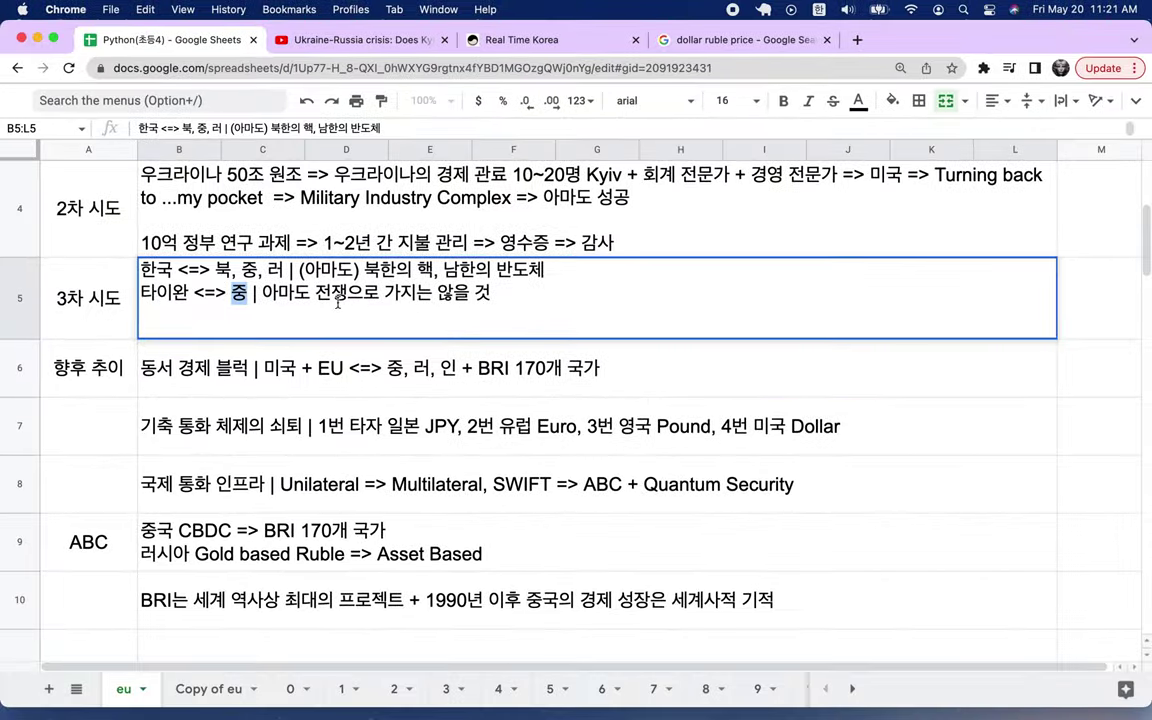
click(264, 295)
text(()
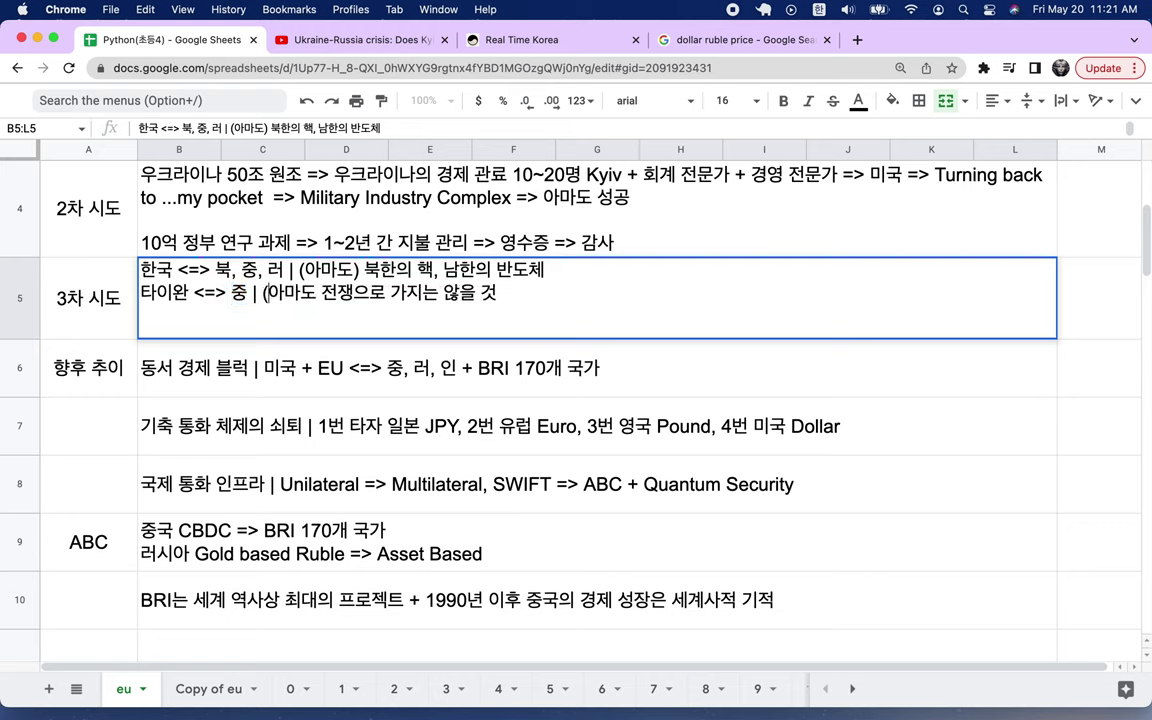
click(316, 293)
text())
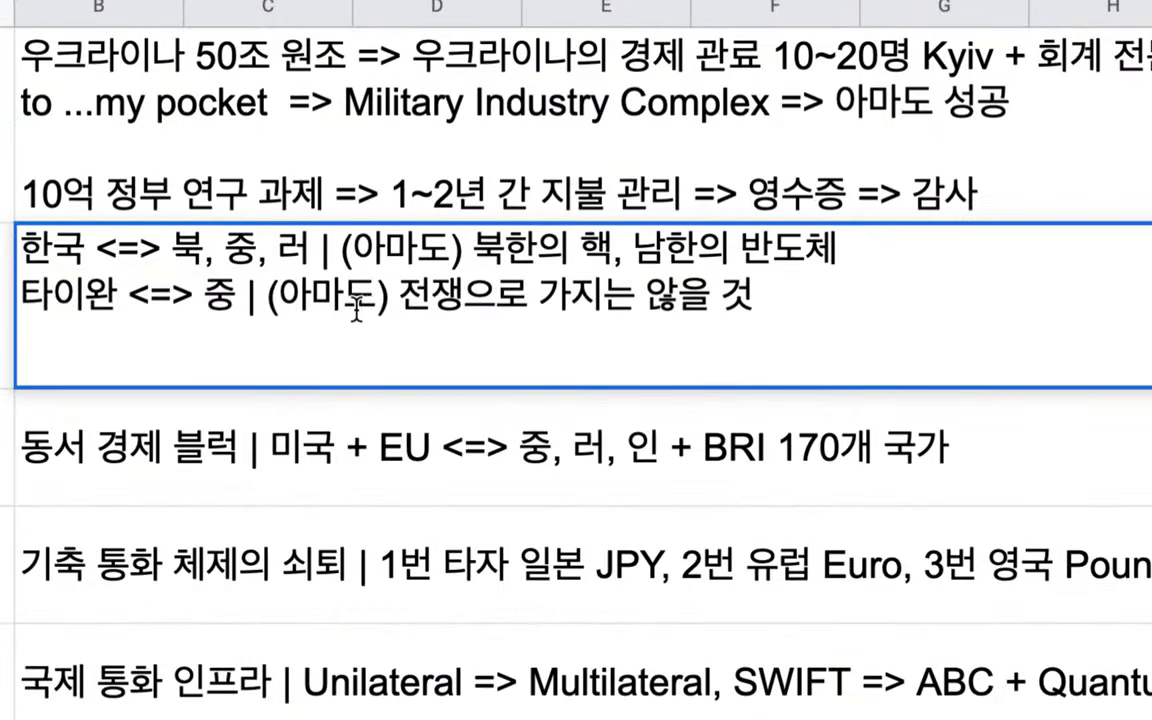
drag(283, 293, 319, 295)
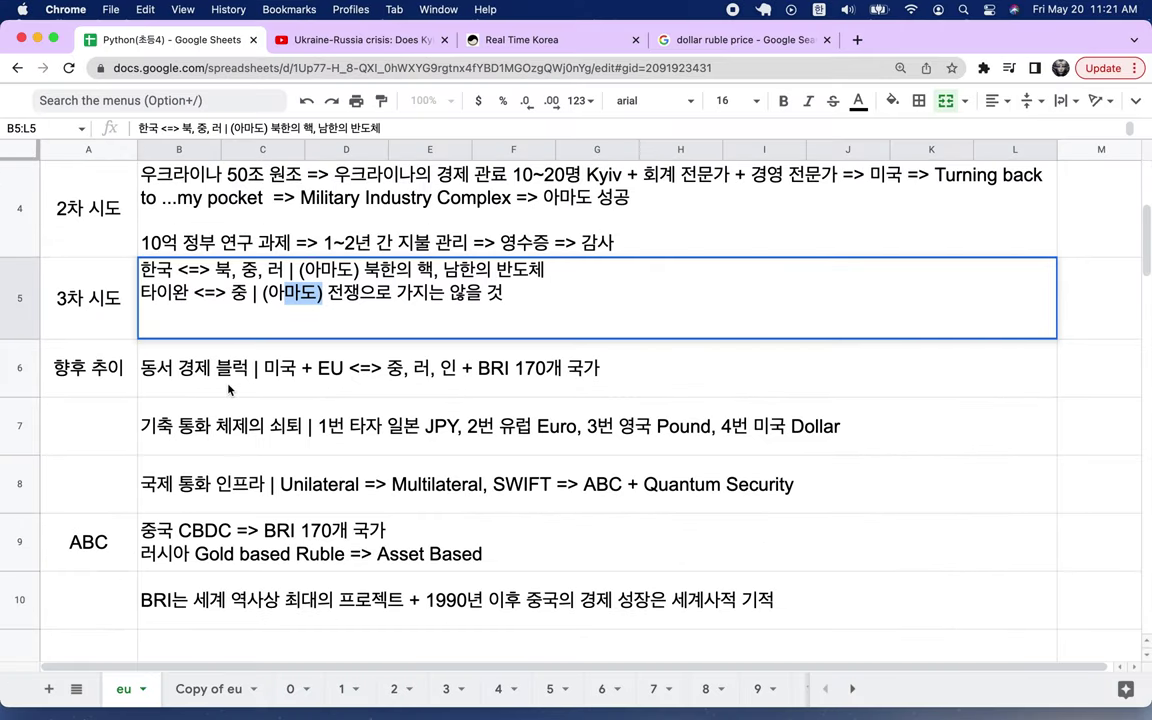
click(228, 389)
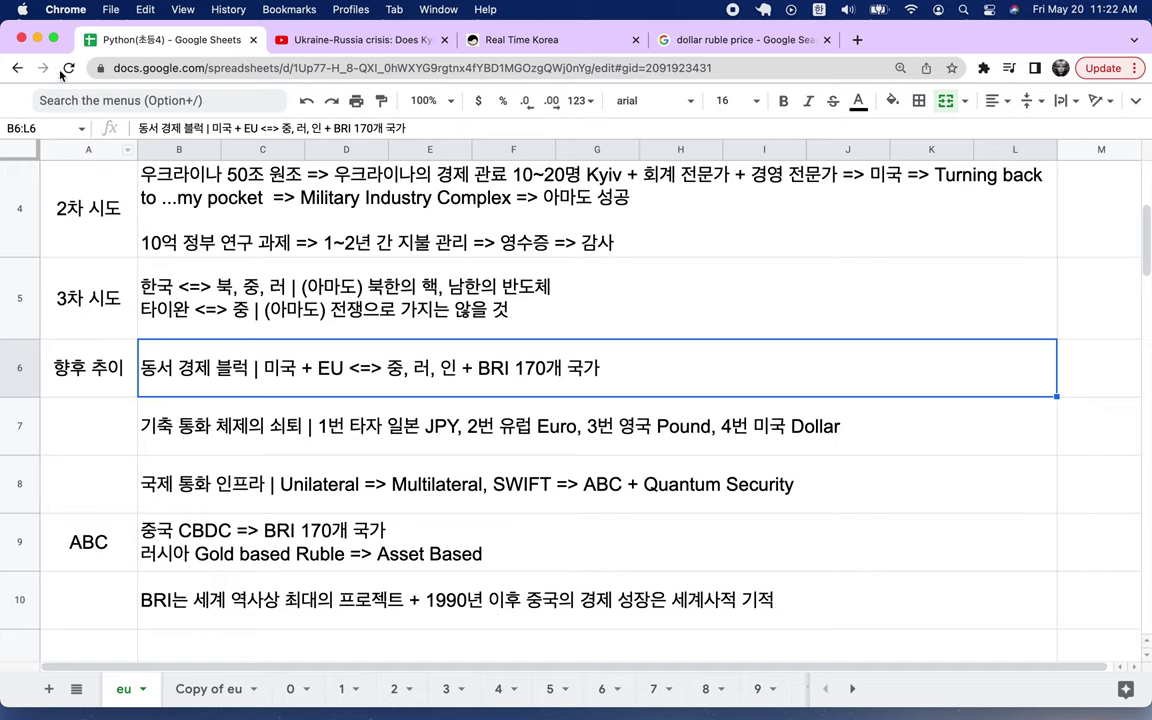
click(55, 40)
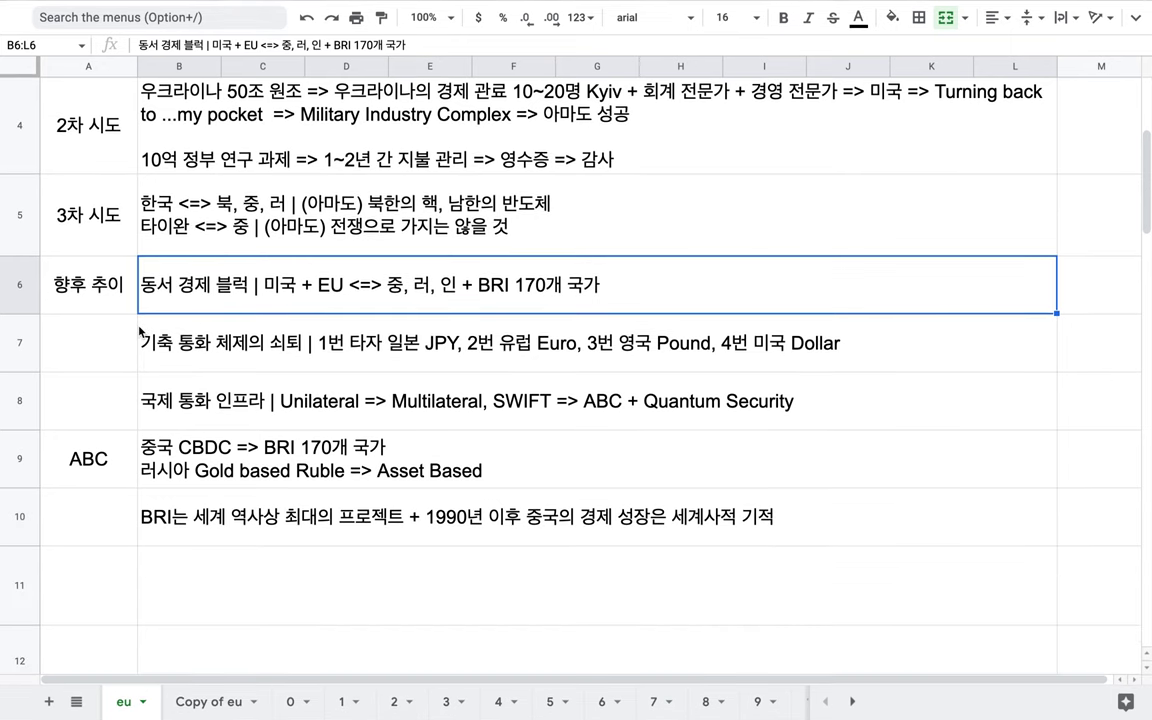
mouse_move(76, 4)
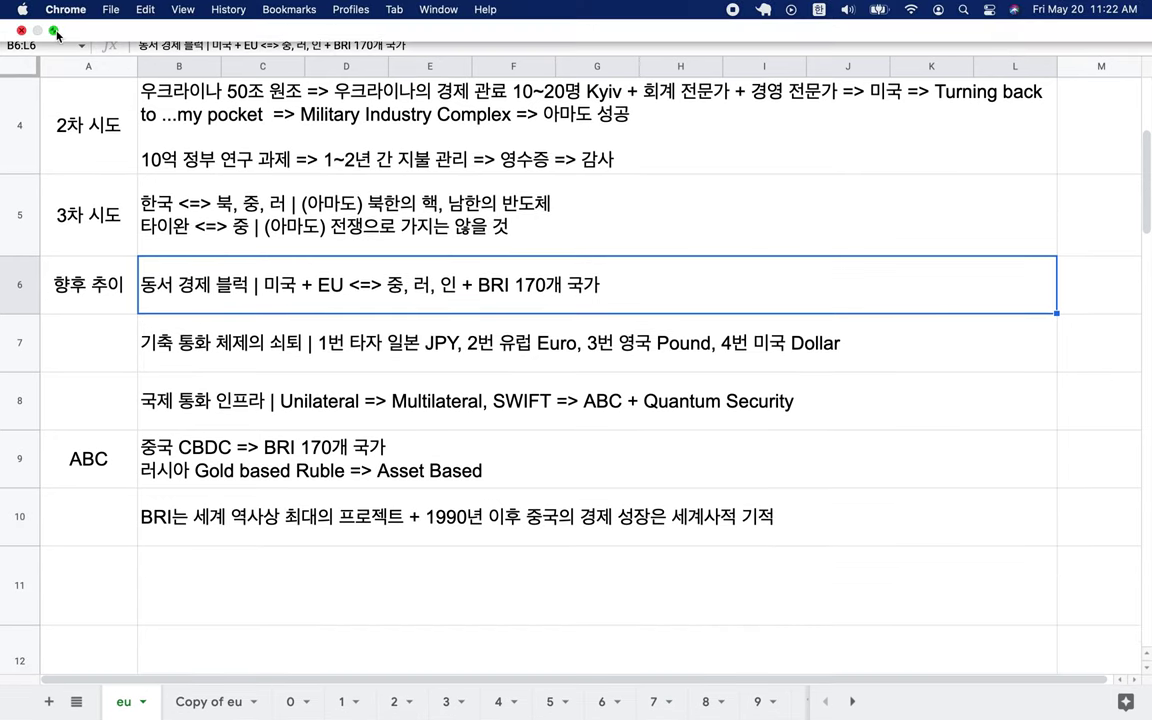
click(55, 31)
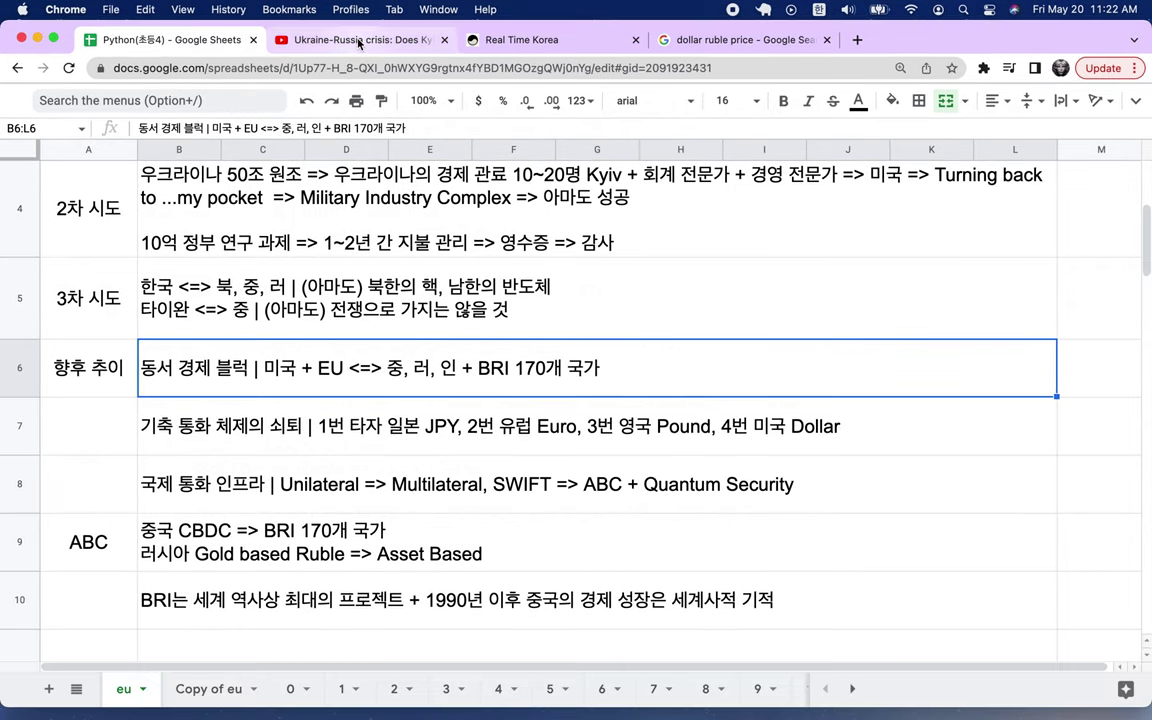
- Switch to the Ukraine-Russia crisis video page and examine points 1 and 2 of the highlighted reply, marking the phrases being read
click(359, 40)
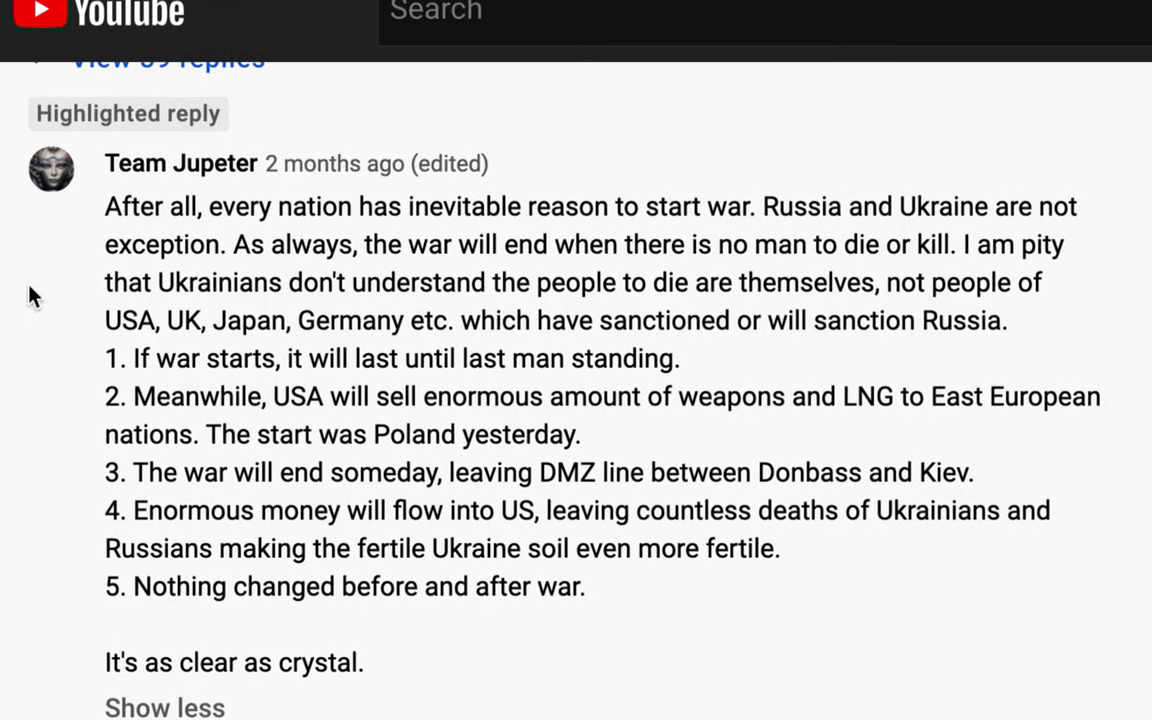
drag(133, 358, 543, 362)
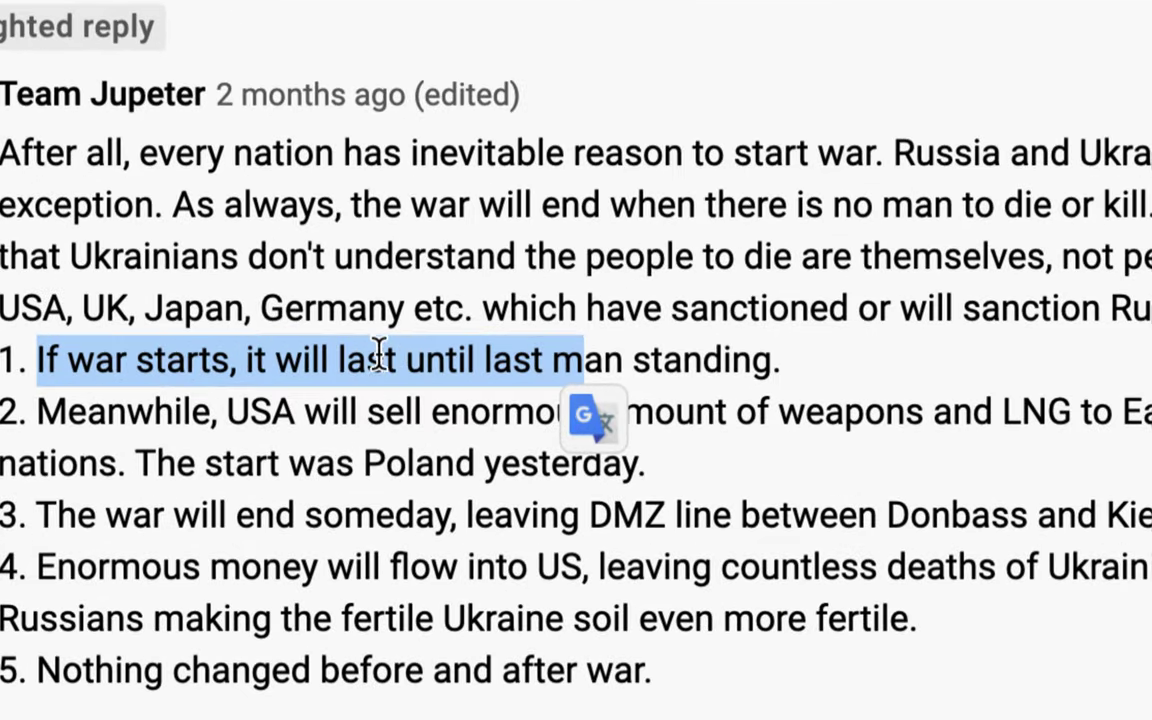
click(380, 358)
drag(246, 360, 808, 378)
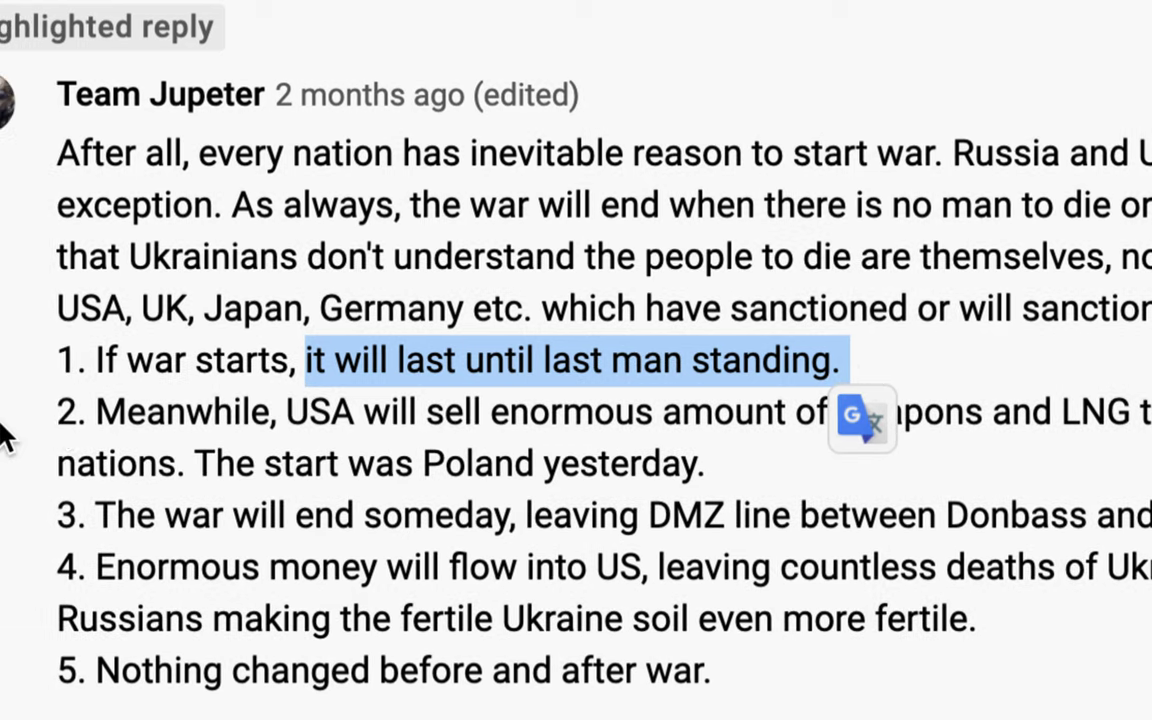
click(165, 413)
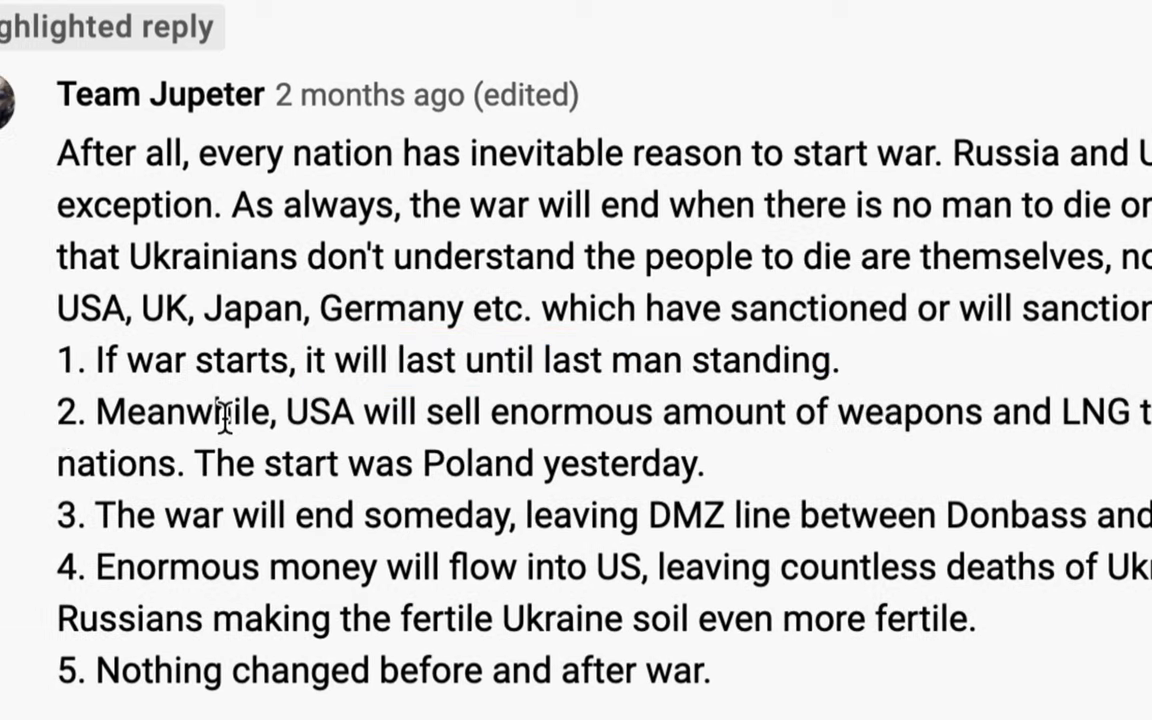
drag(289, 412, 655, 425)
drag(831, 413, 985, 415)
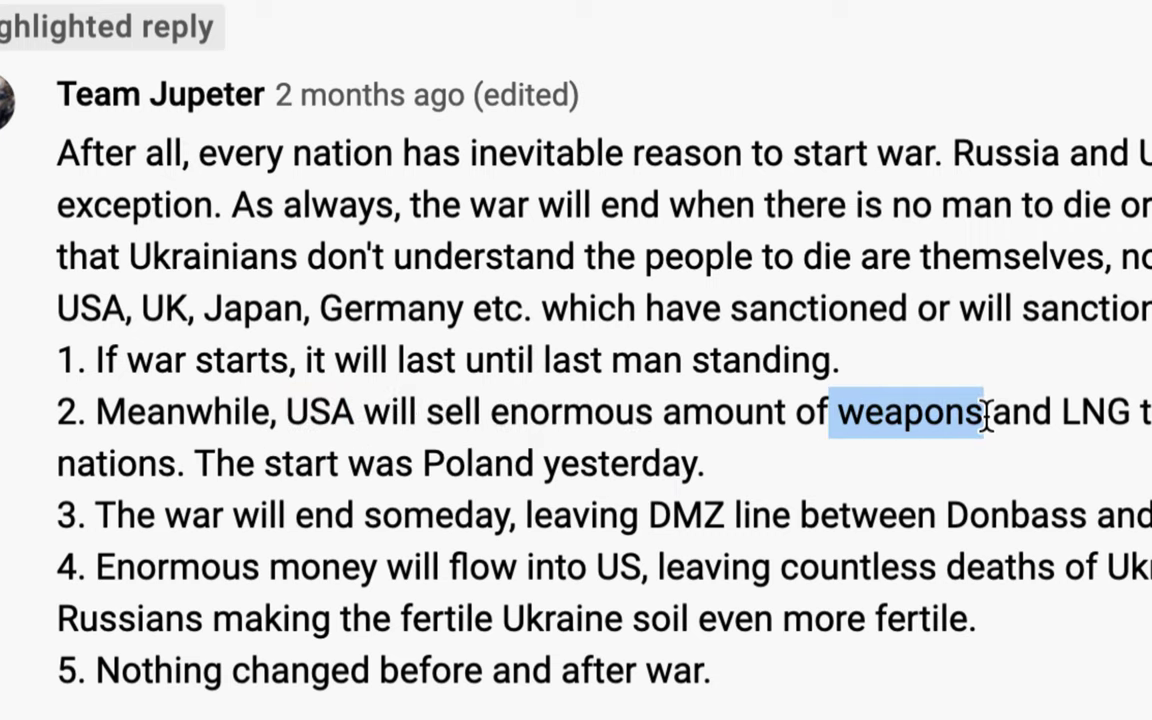
- Mark "LNG" in point 2 of the highlighted reply while reading it
drag(1063, 413, 1146, 414)
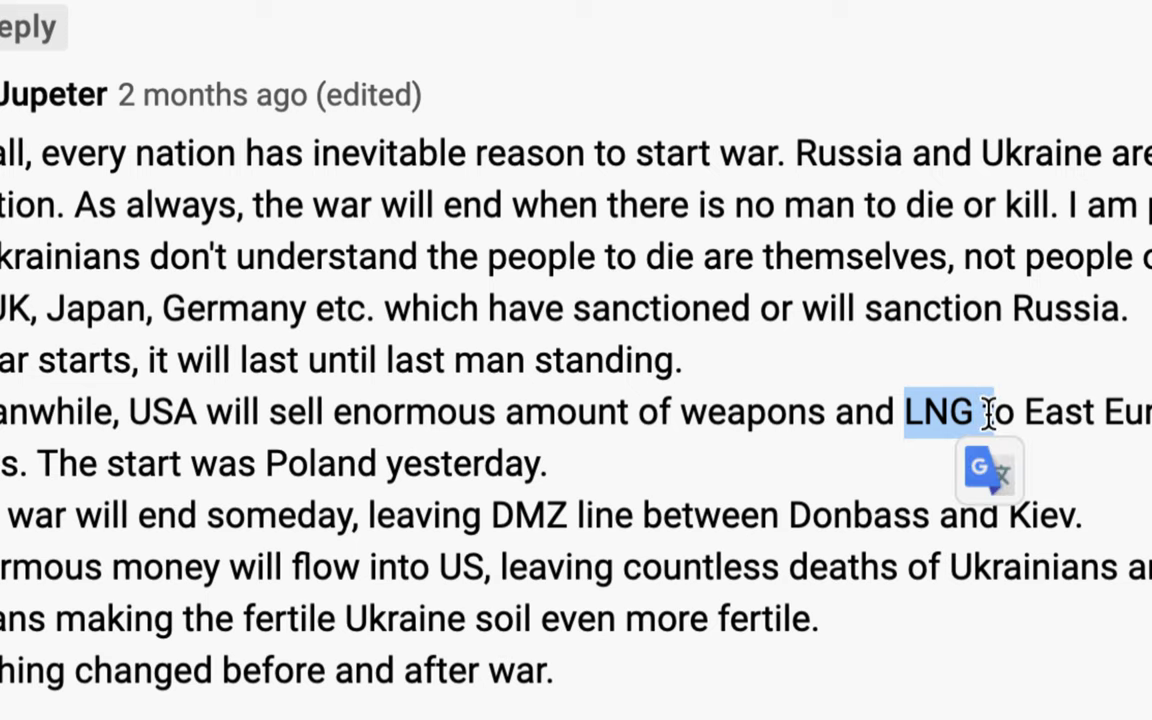
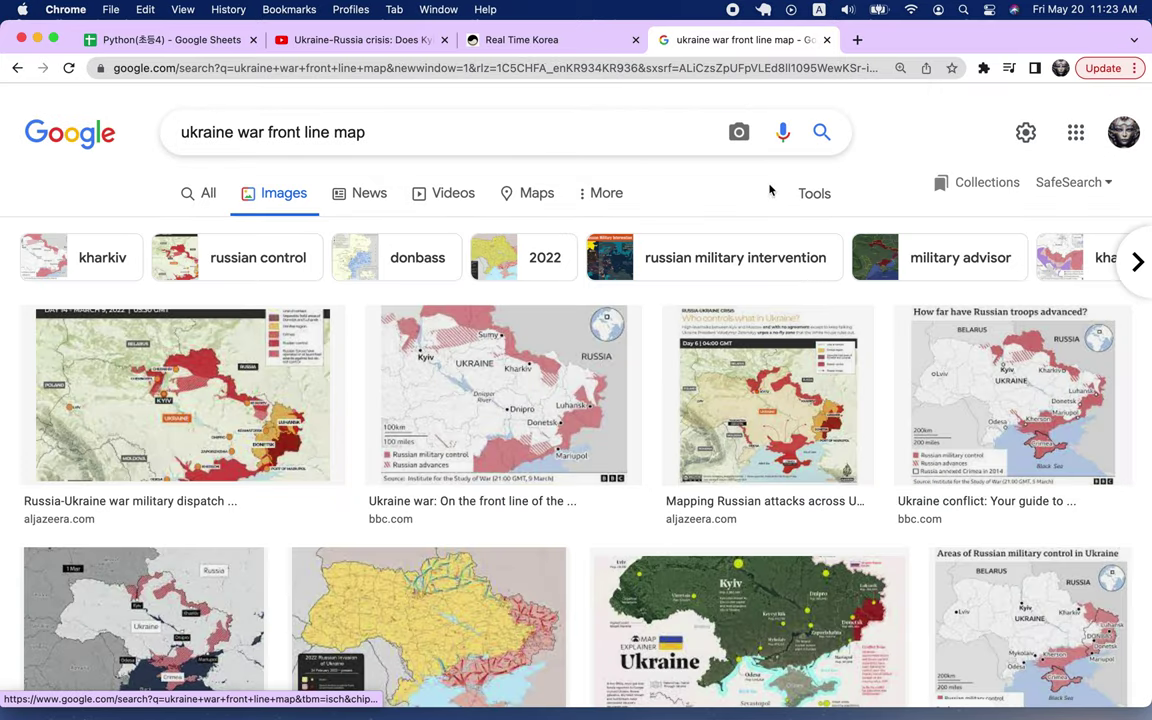
- Limit the "ukraine war front line map" image results to the past week and view the first two BBC maps enlarged
click(814, 194)
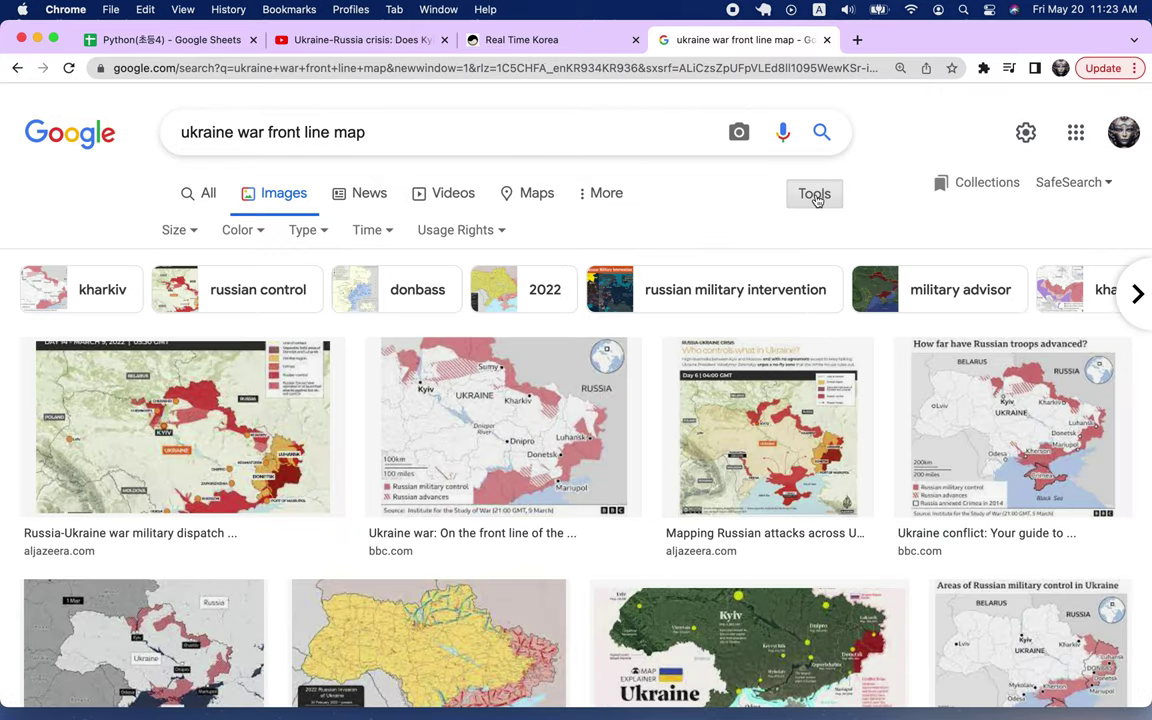
click(371, 238)
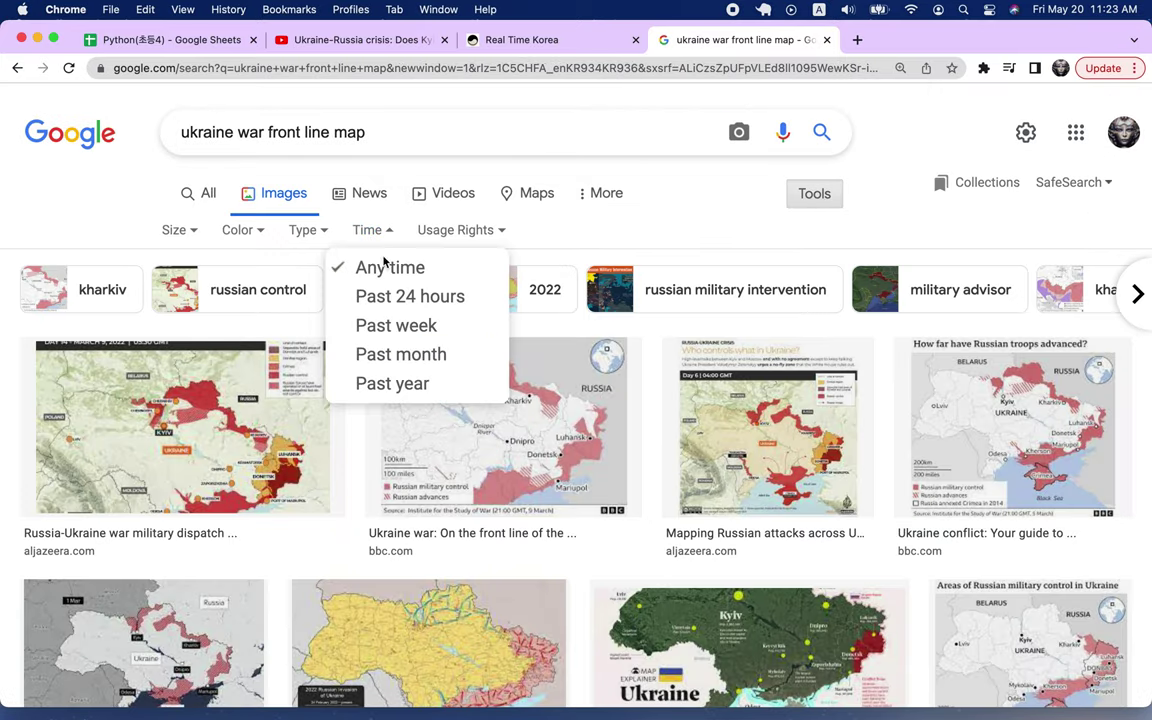
click(391, 328)
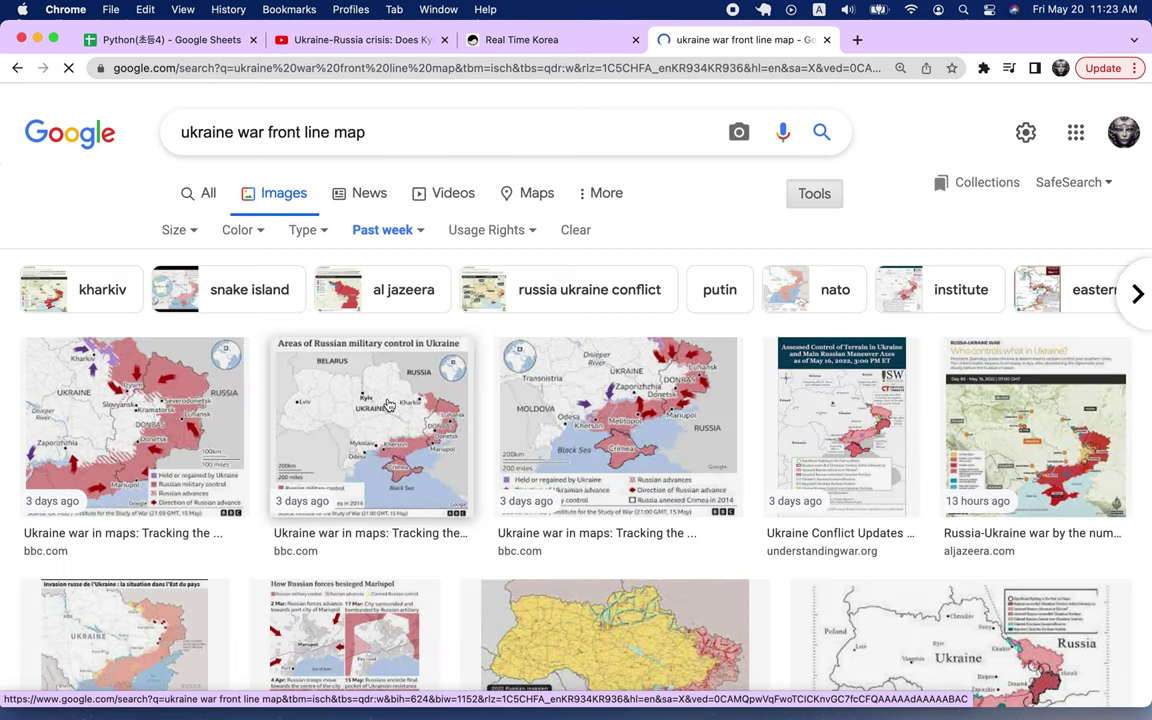
click(150, 420)
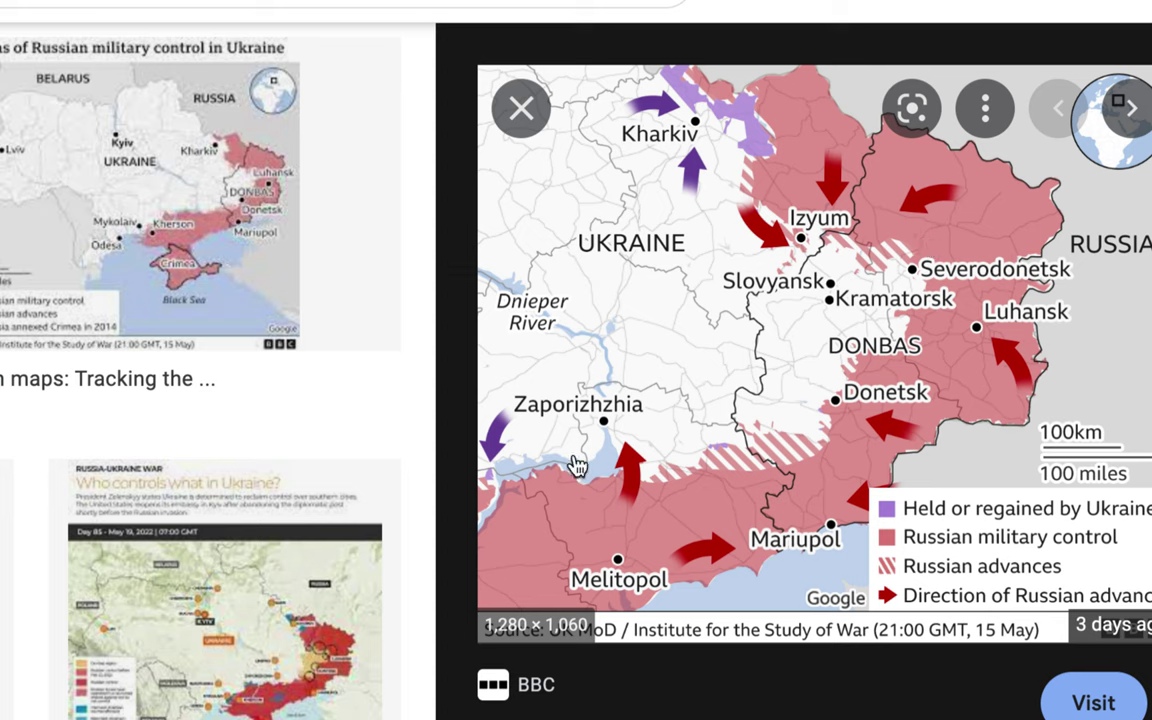
click(197, 289)
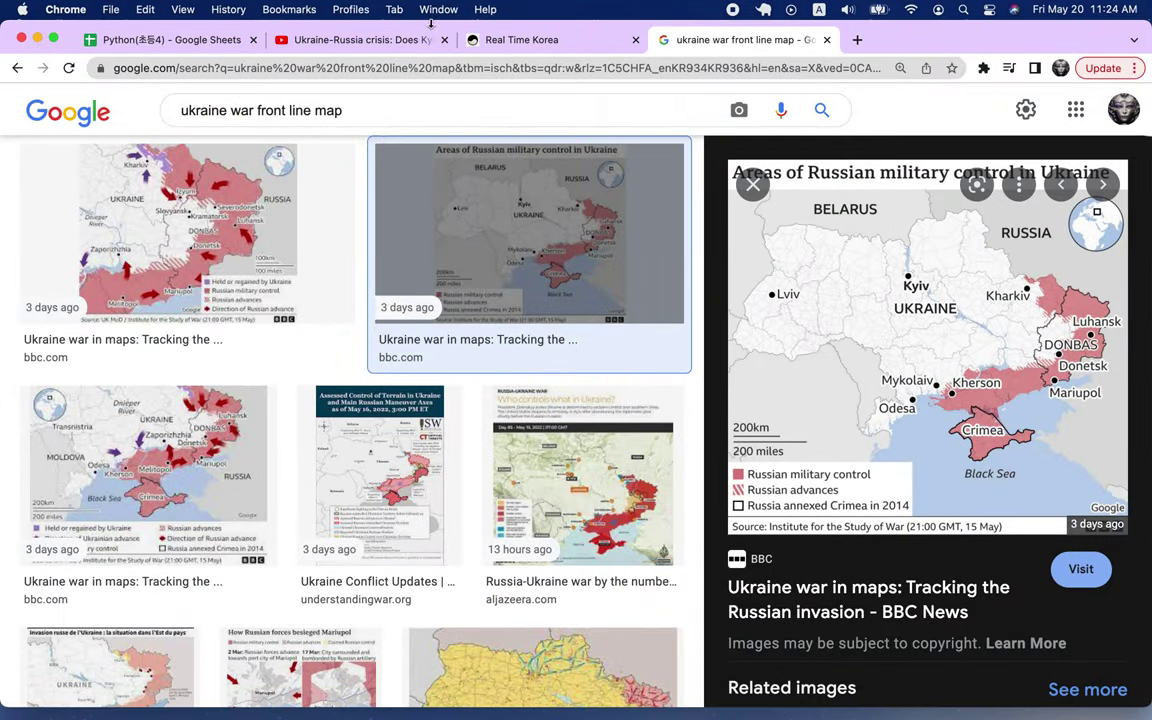
- Return to the Ukraine-Russia crisis video page and examine point 4 of the highlighted reply, marking the mentions of Ukrainians and Russians
click(357, 40)
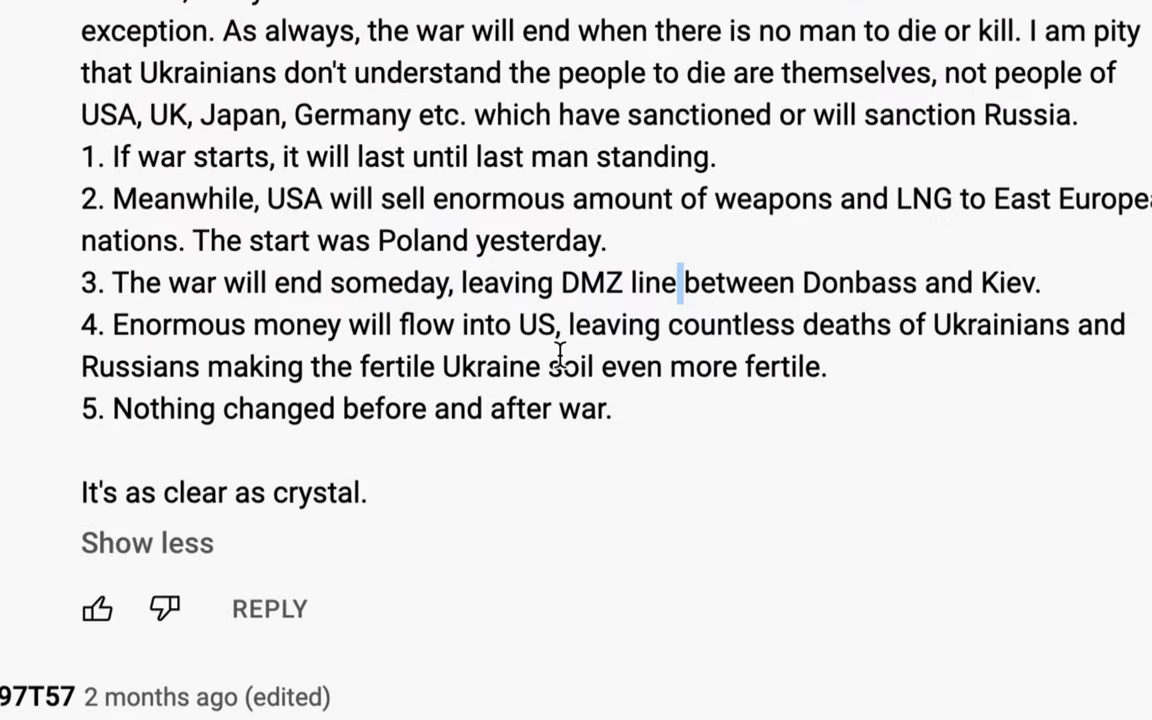
double_click(566, 366)
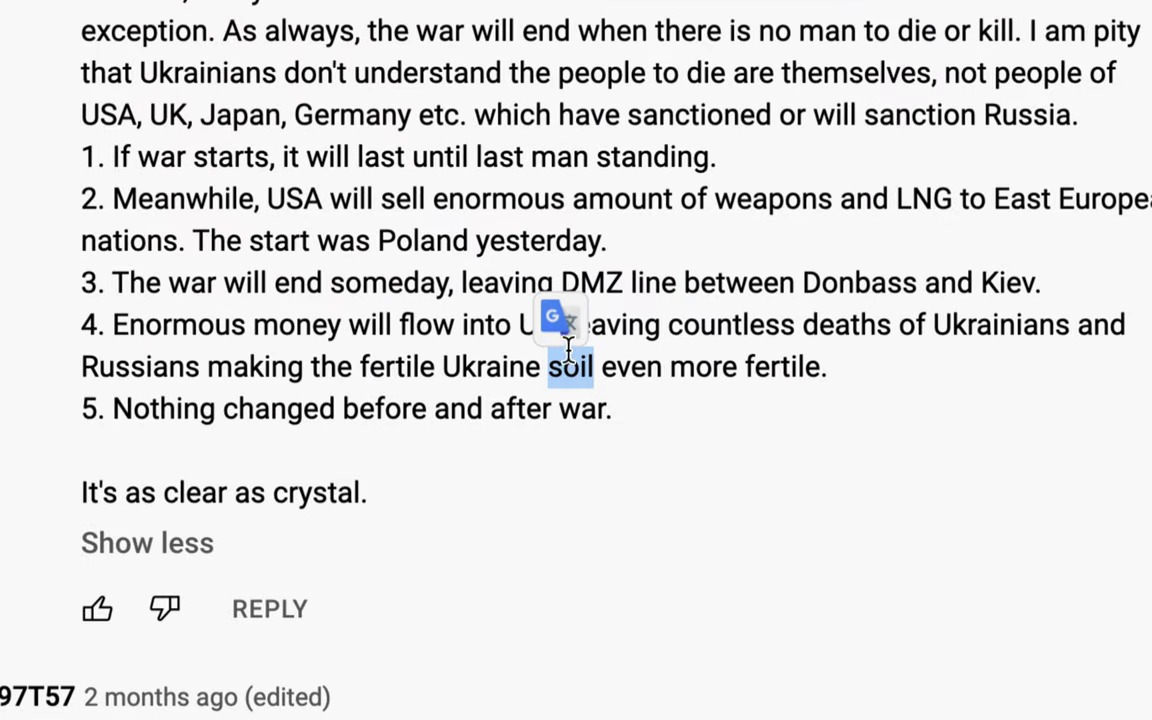
click(780, 322)
drag(926, 326, 1068, 328)
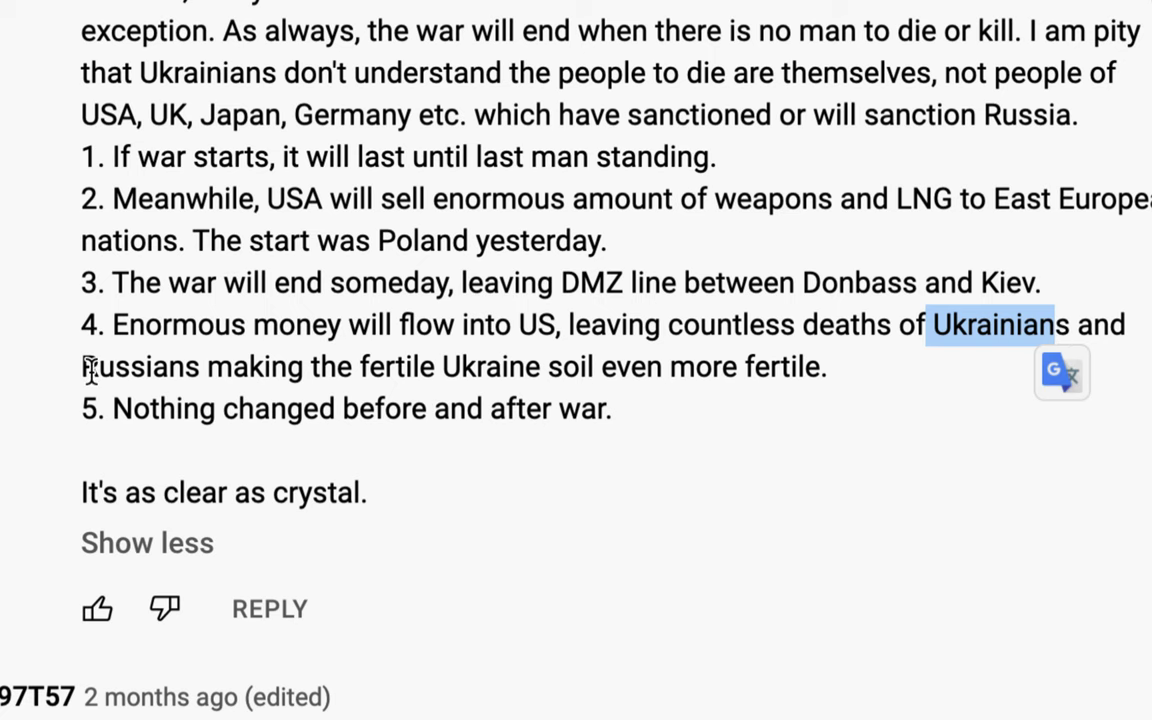
drag(86, 368, 193, 368)
click(192, 368)
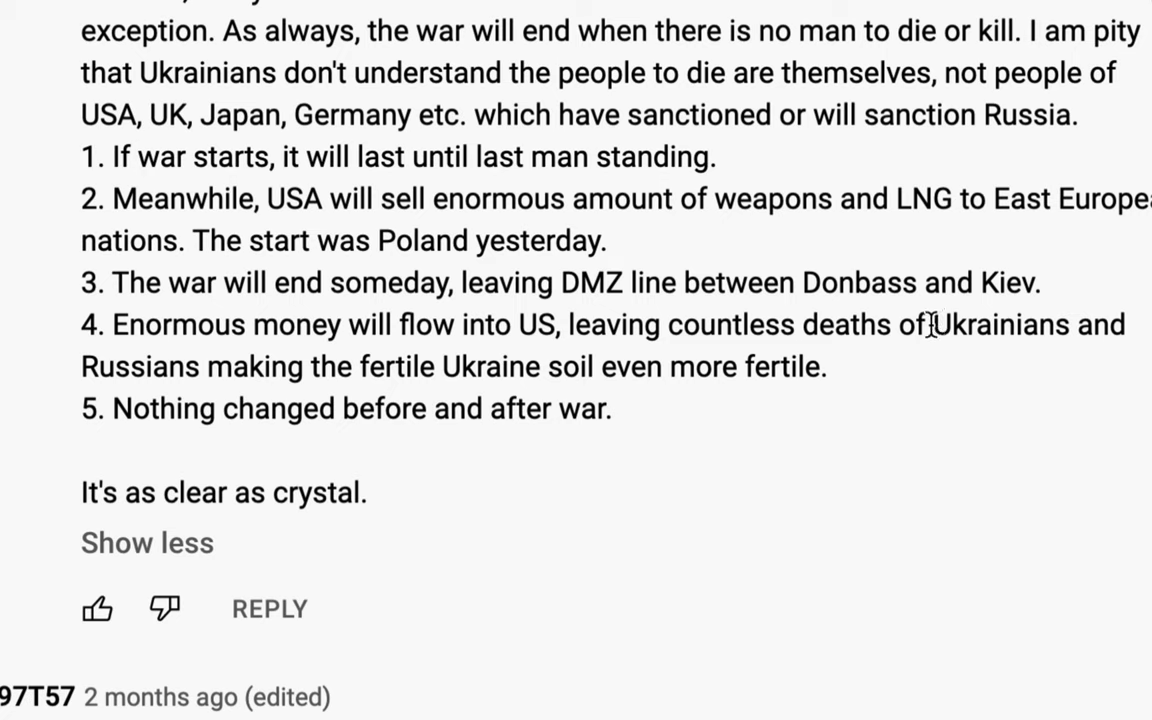
drag(932, 326, 1067, 326)
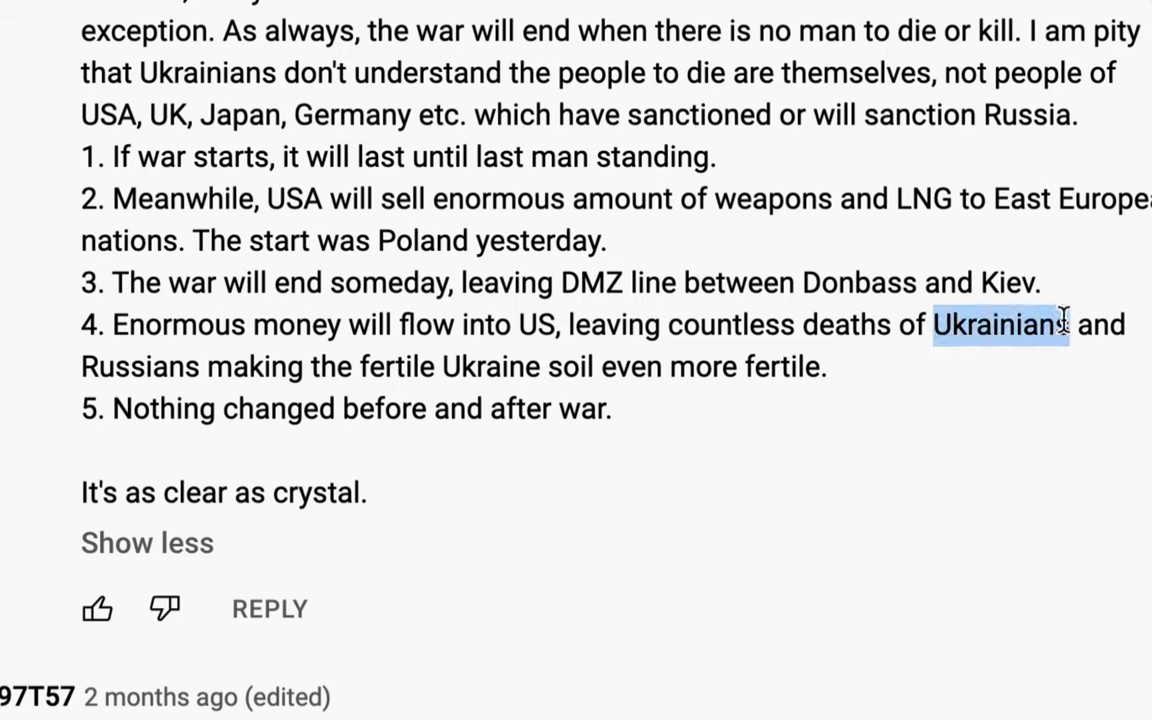
double_click(165, 367)
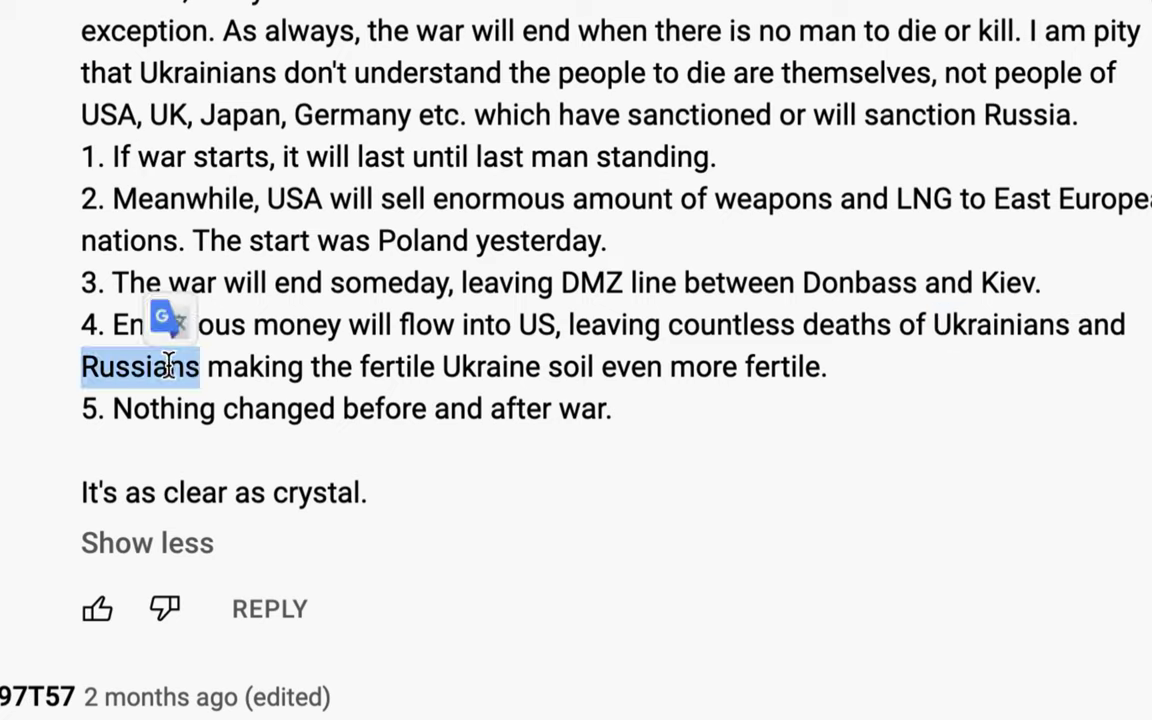
click(501, 368)
drag(912, 333, 193, 366)
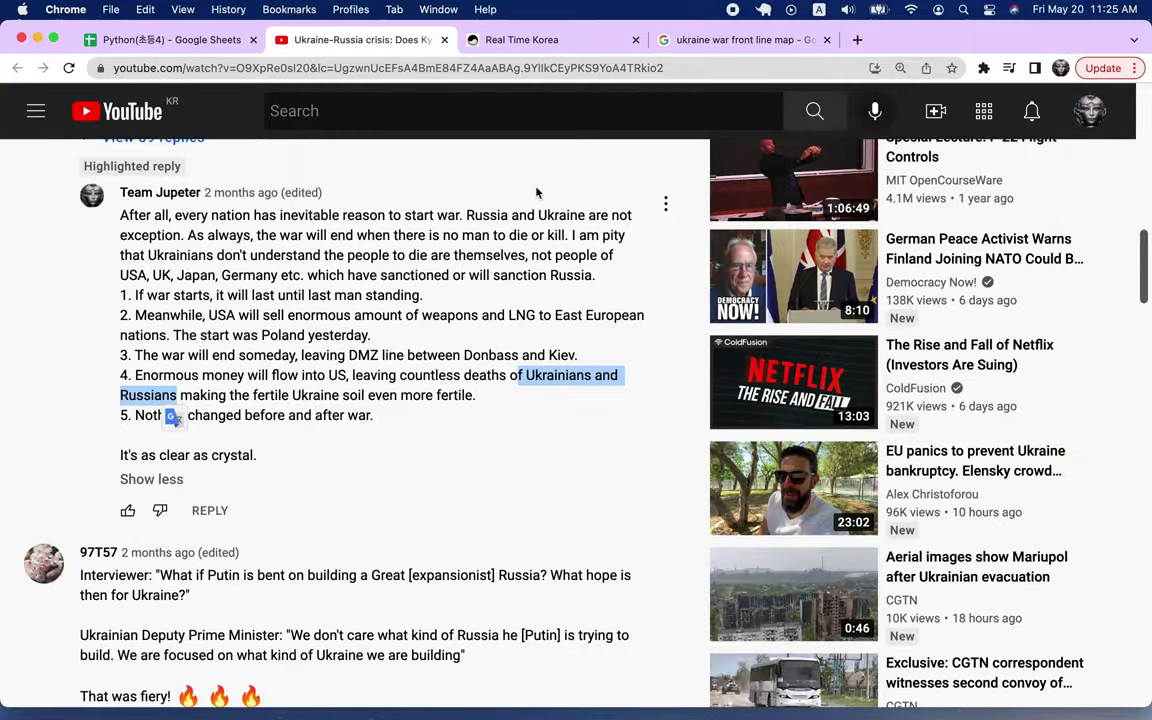
- Switch back to the front line map search page and search Google for "total deaths of ukraine war"
click(740, 40)
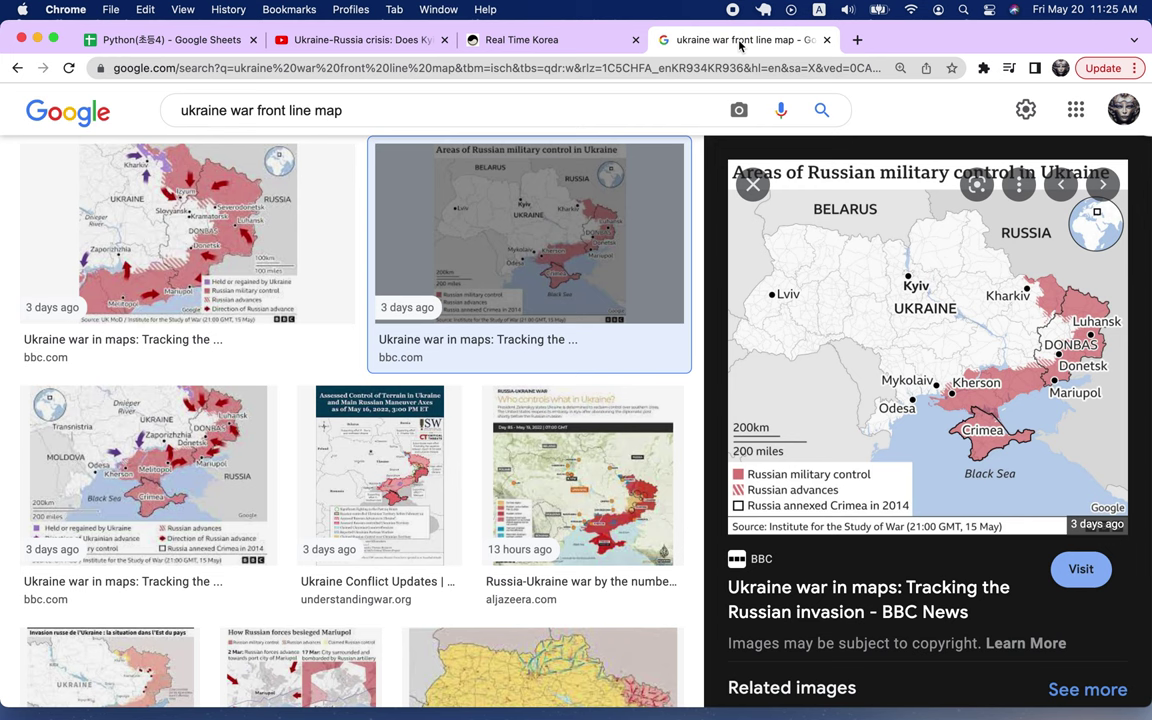
click(534, 68)
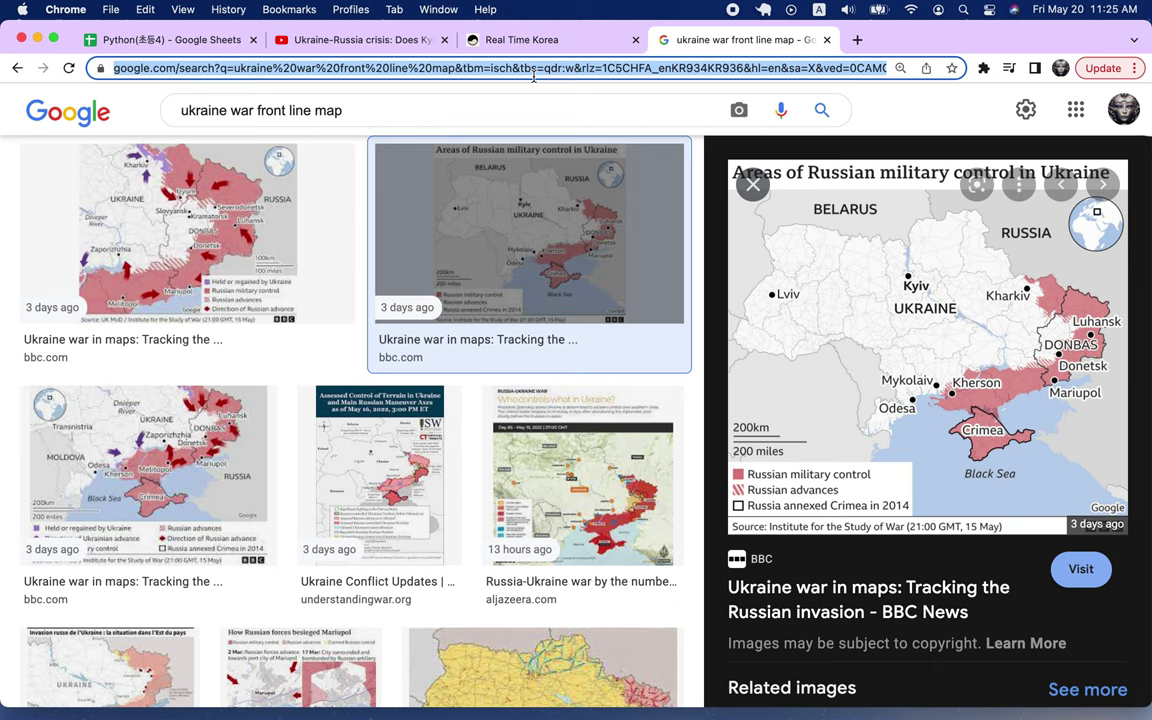
text(total de)
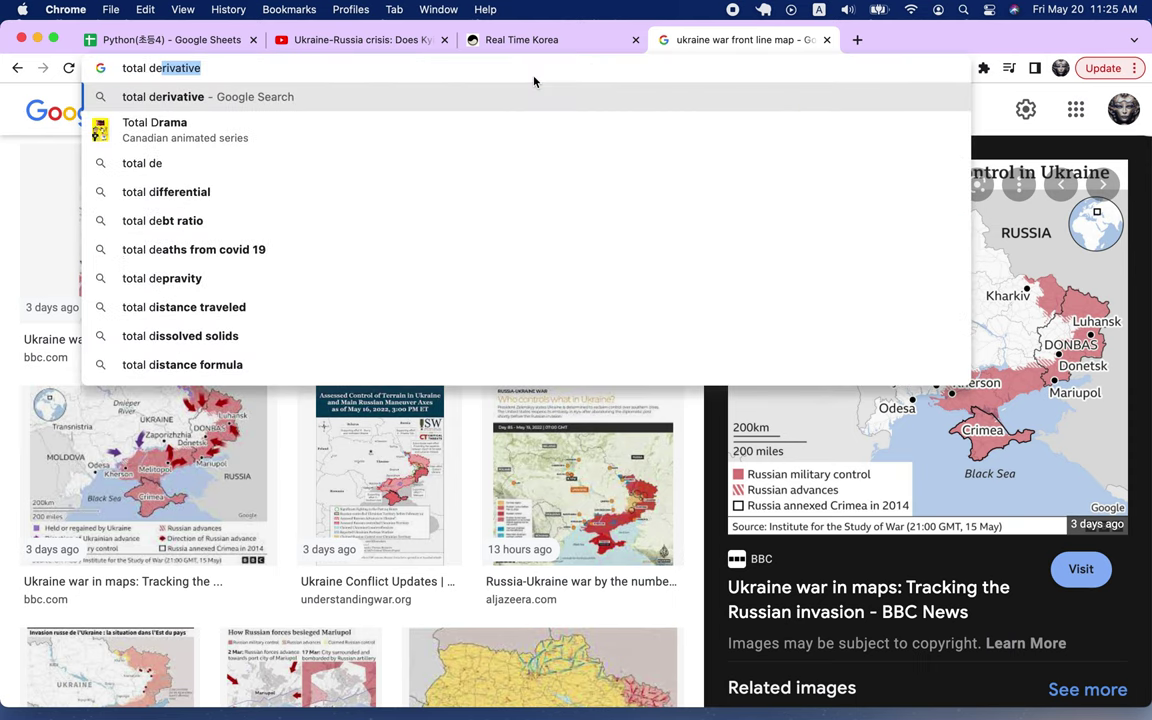
text(ath)
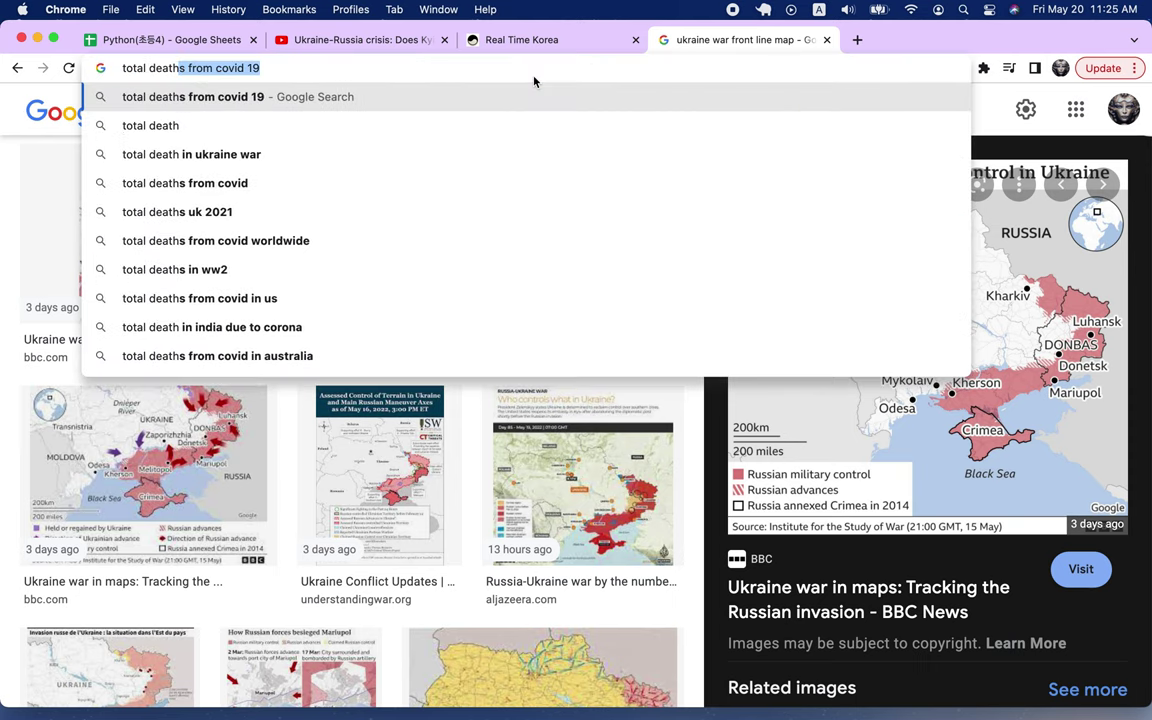
text(s of uk)
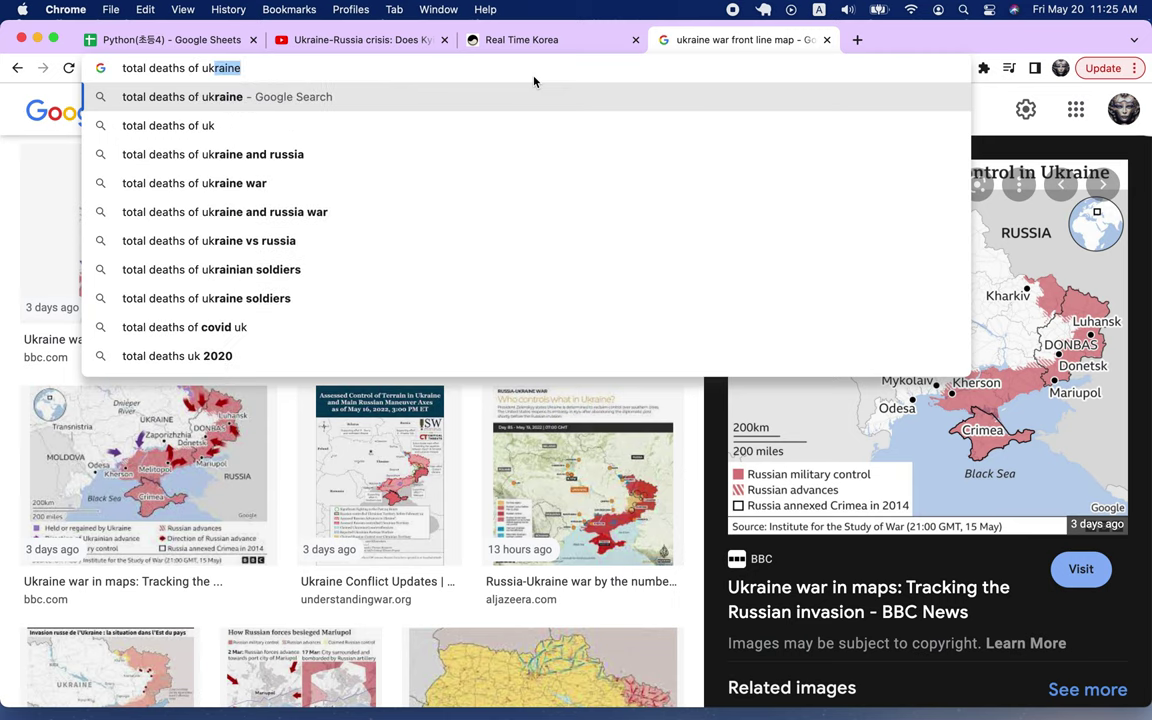
key(Down)
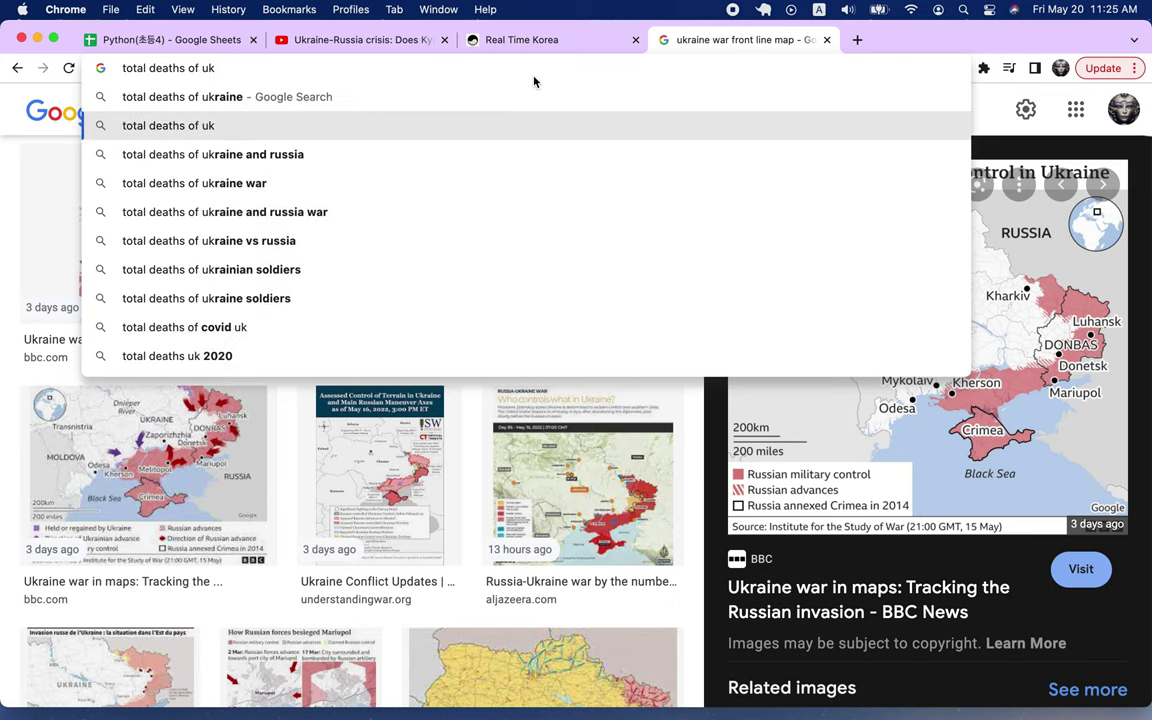
key(Down)
key(Down)
key(Return)
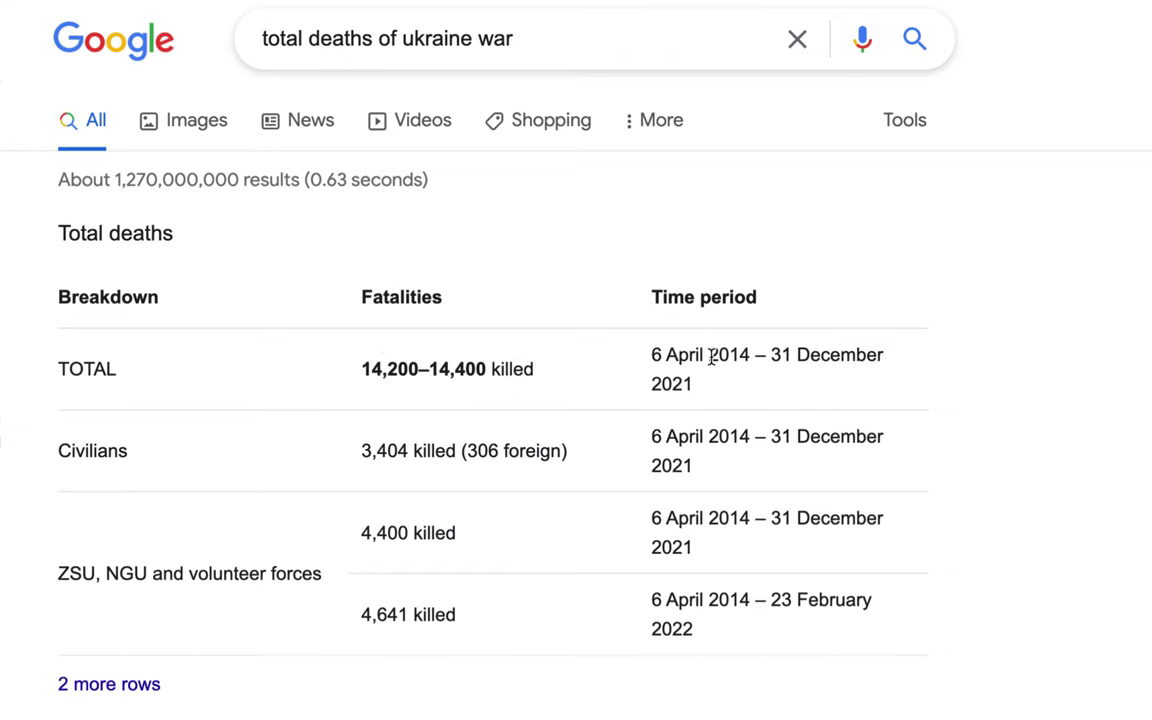
- Open the Wikipedia article "Casualties of the Russo-Ukrainian War" from the total deaths table and skim its contents list
scroll(676, 483, down, 2)
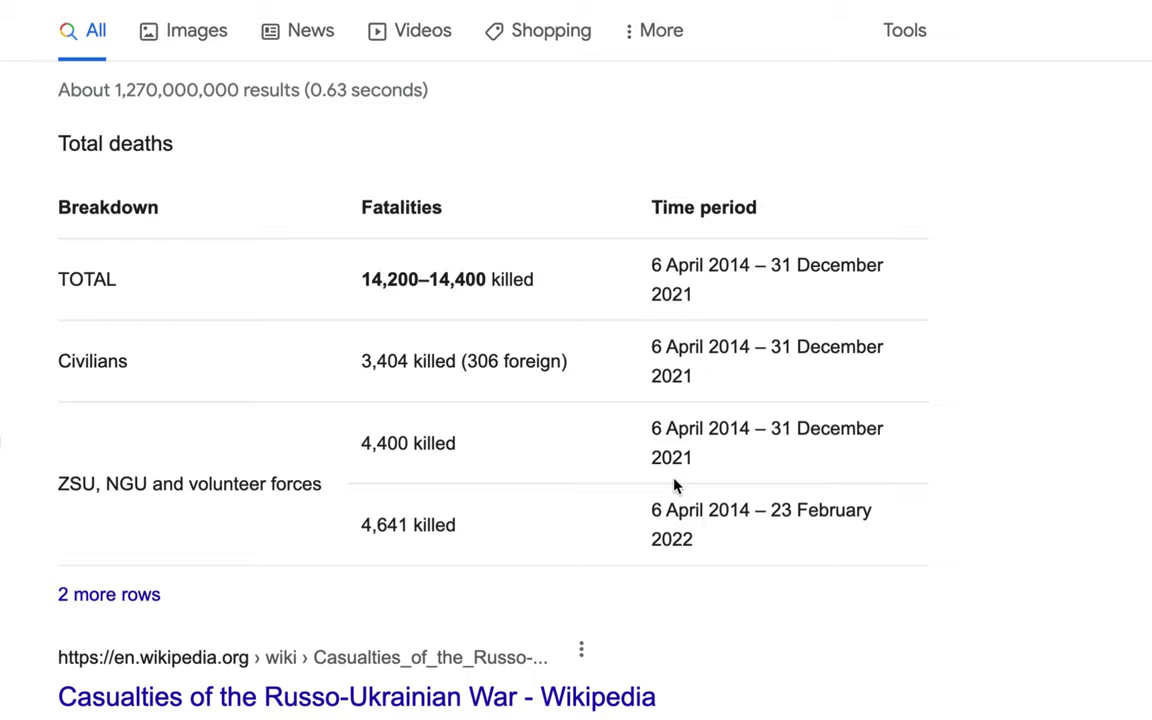
click(143, 562)
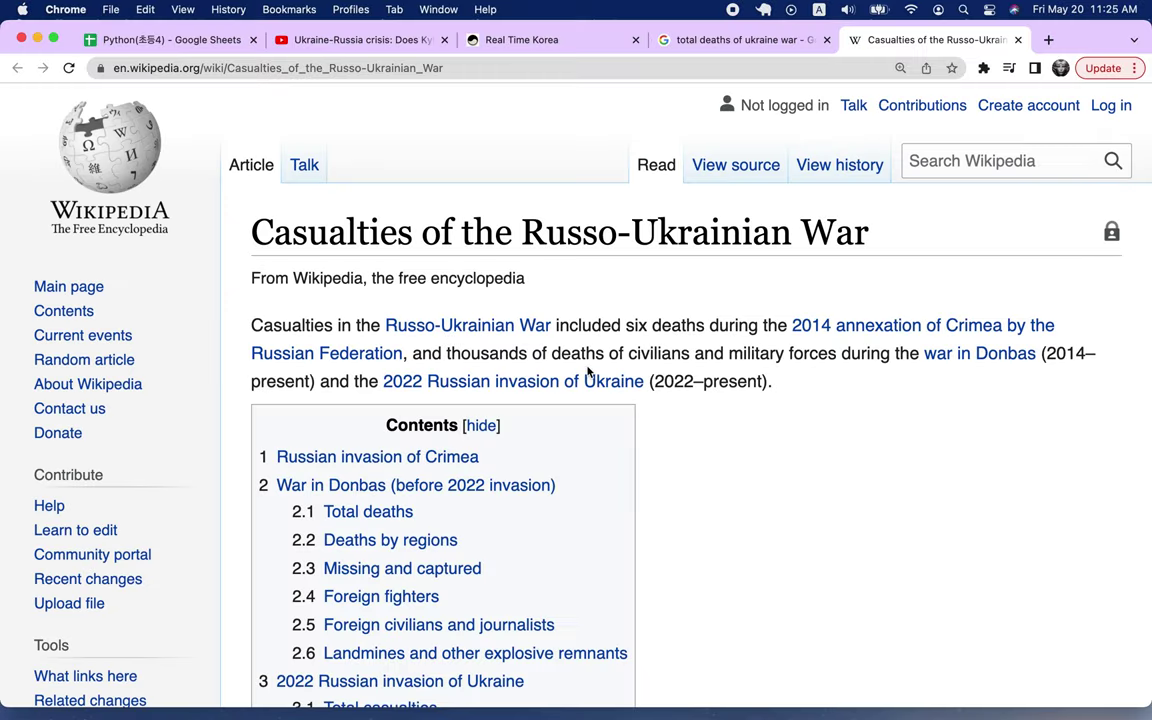
scroll(663, 372, down, 5)
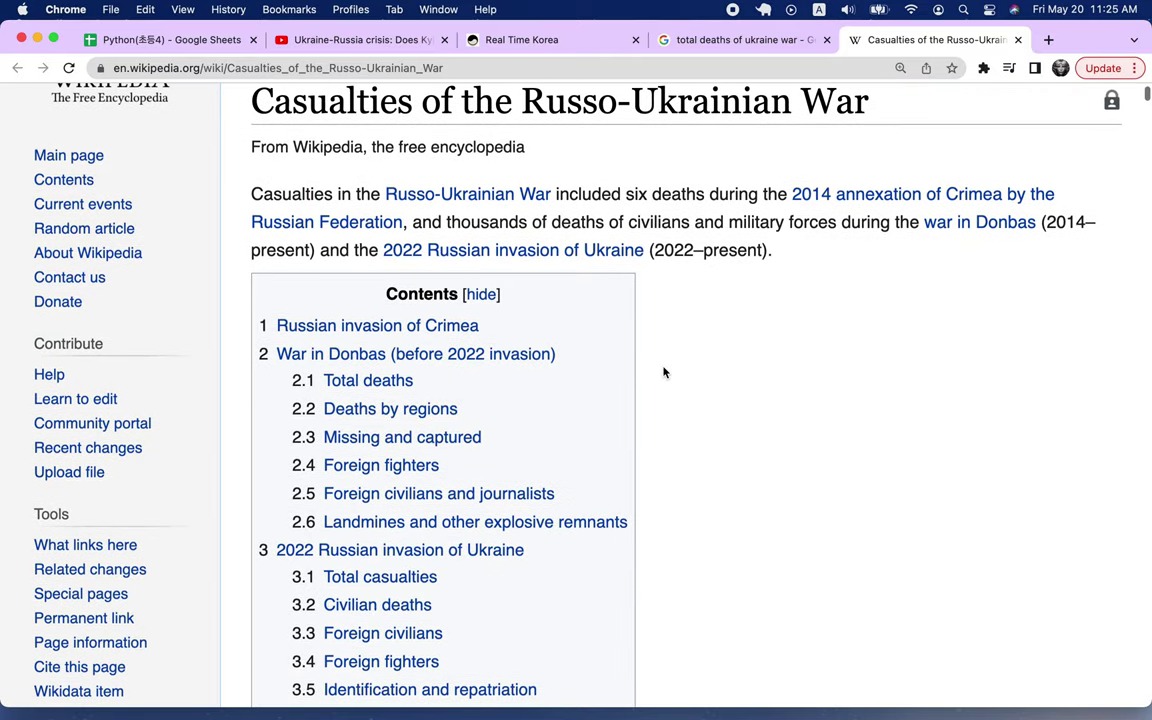
scroll(663, 372, down, 5)
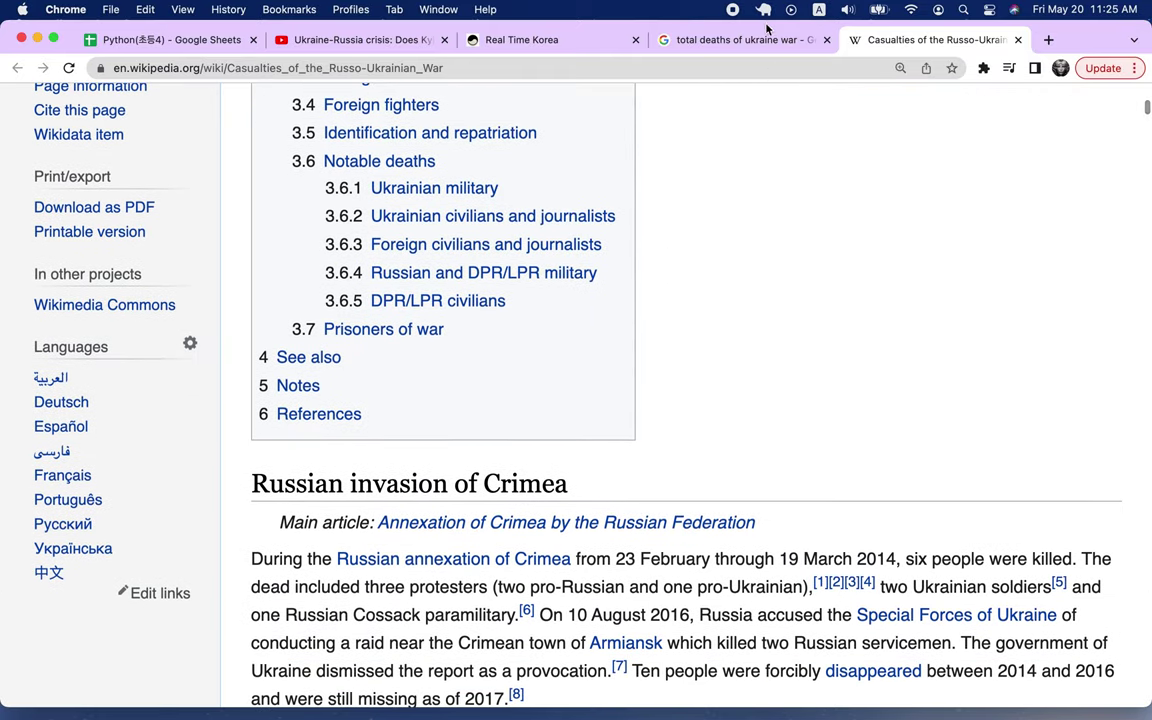
- Return to the total deaths search results and expand the related question "How many deaths in Ukraine war?"
click(767, 33)
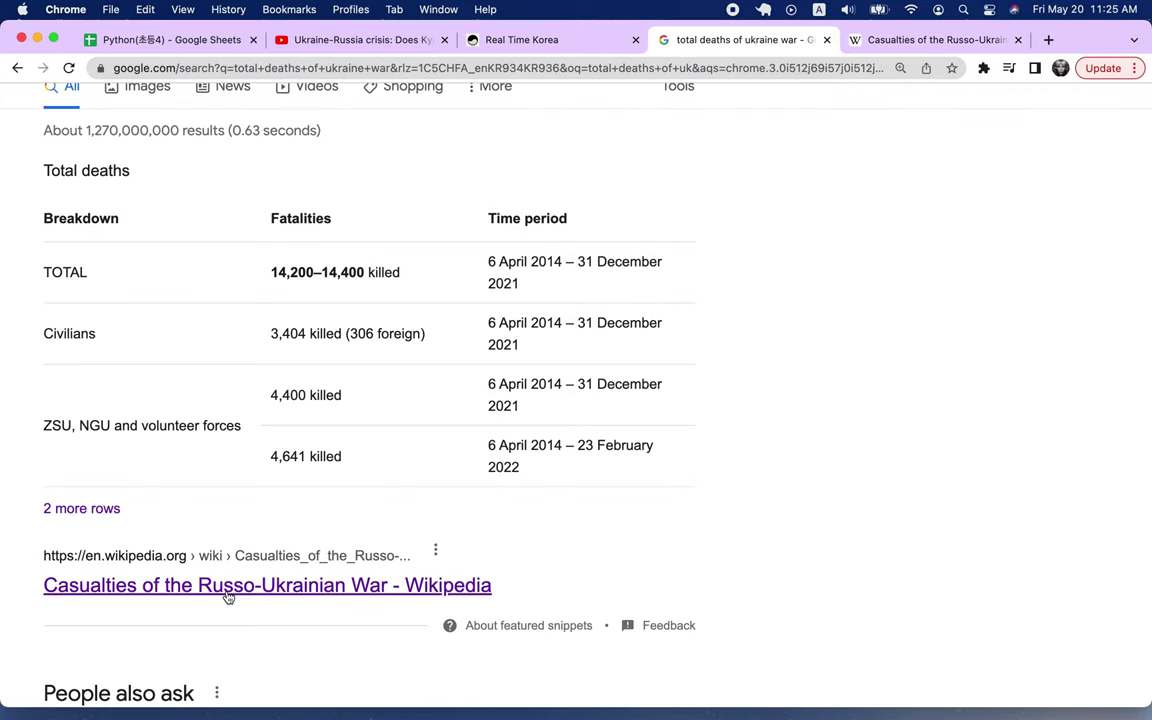
scroll(224, 599, down, 5)
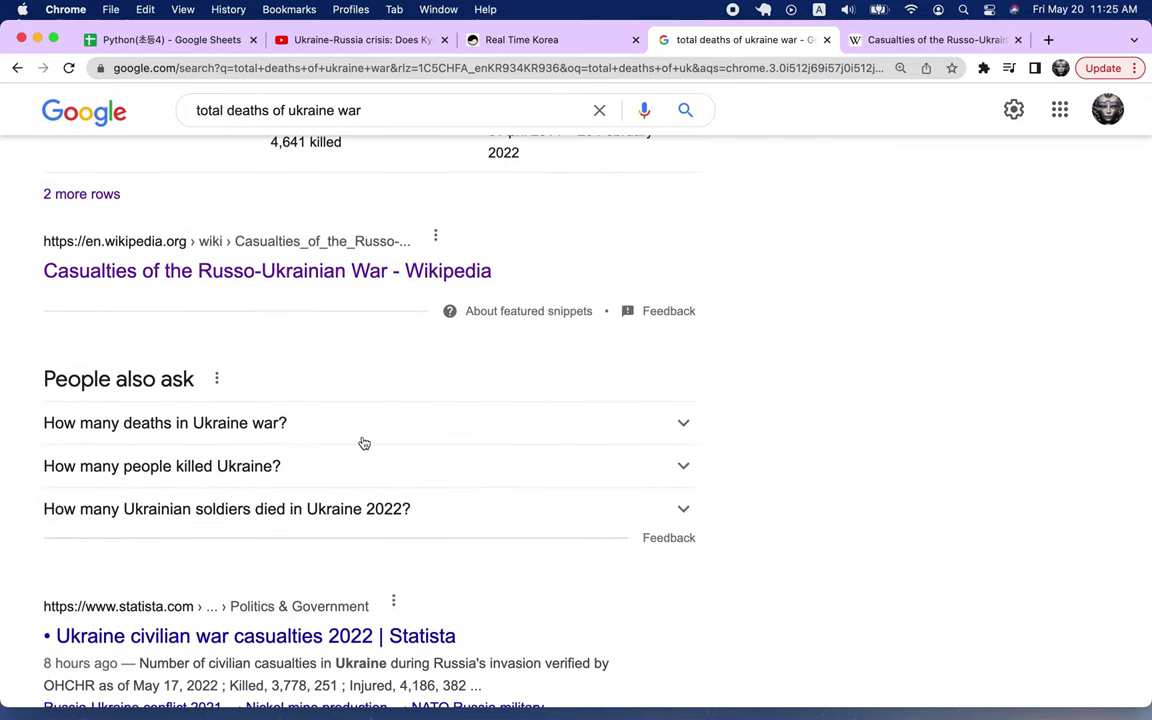
click(361, 442)
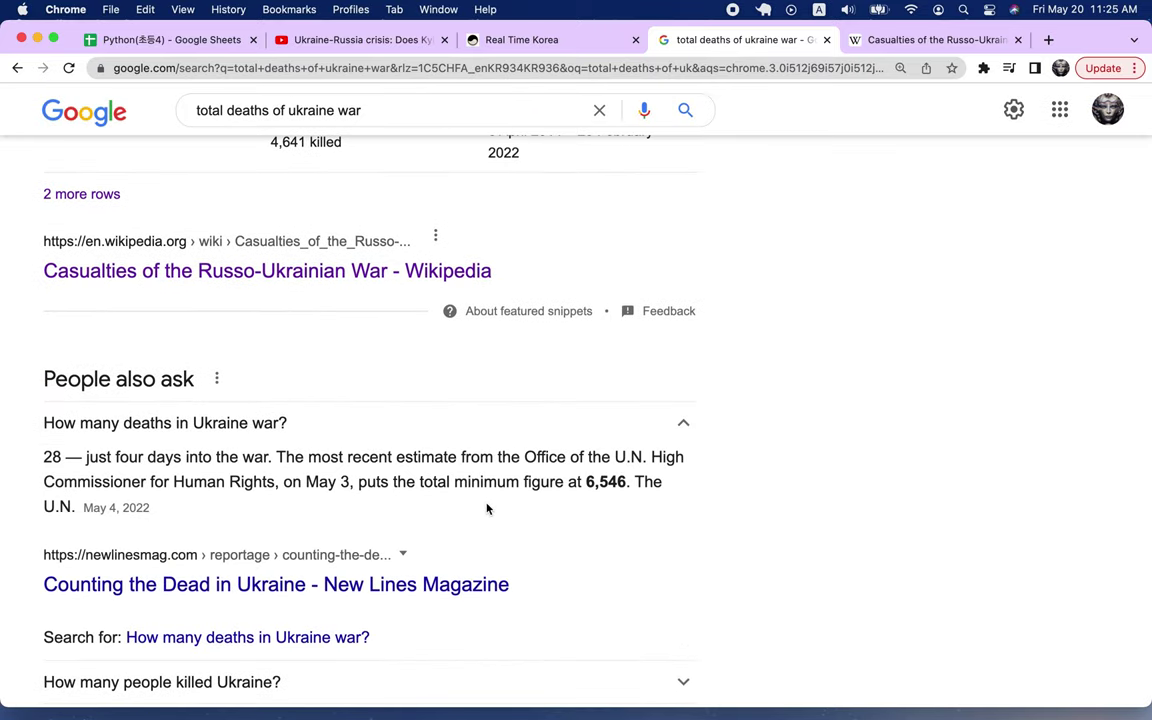
scroll(660, 200, up, 7)
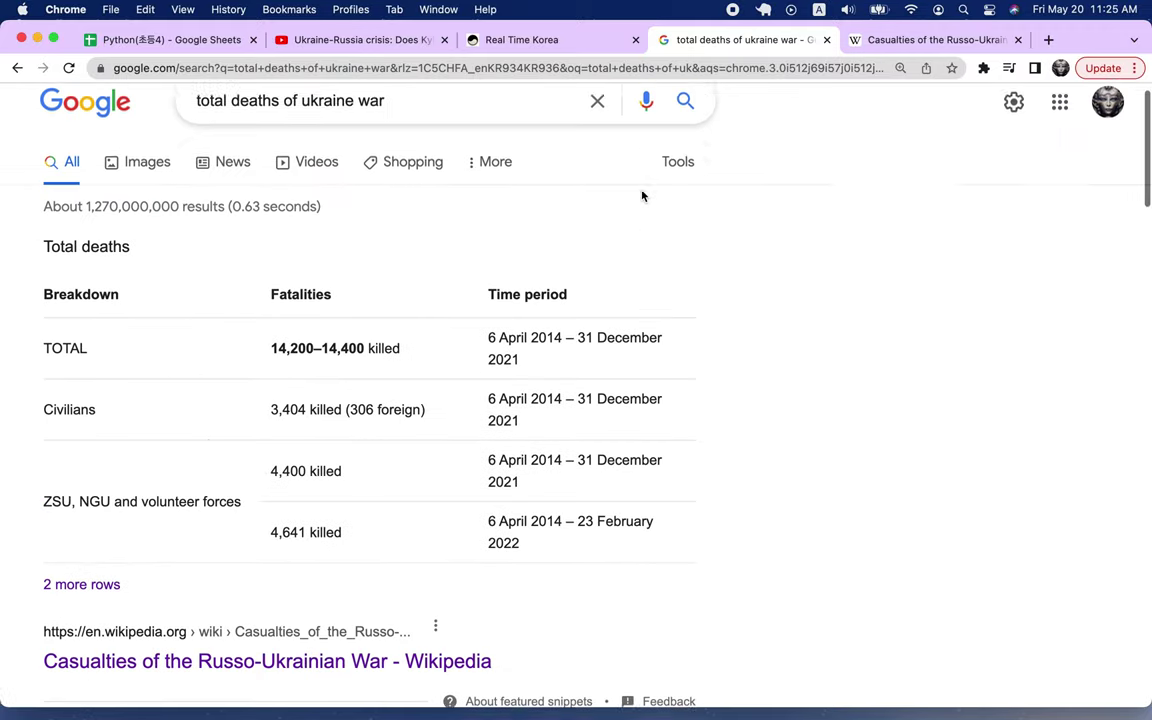
- Restrict the "total deaths of ukraine war" search results to the past week
click(690, 197)
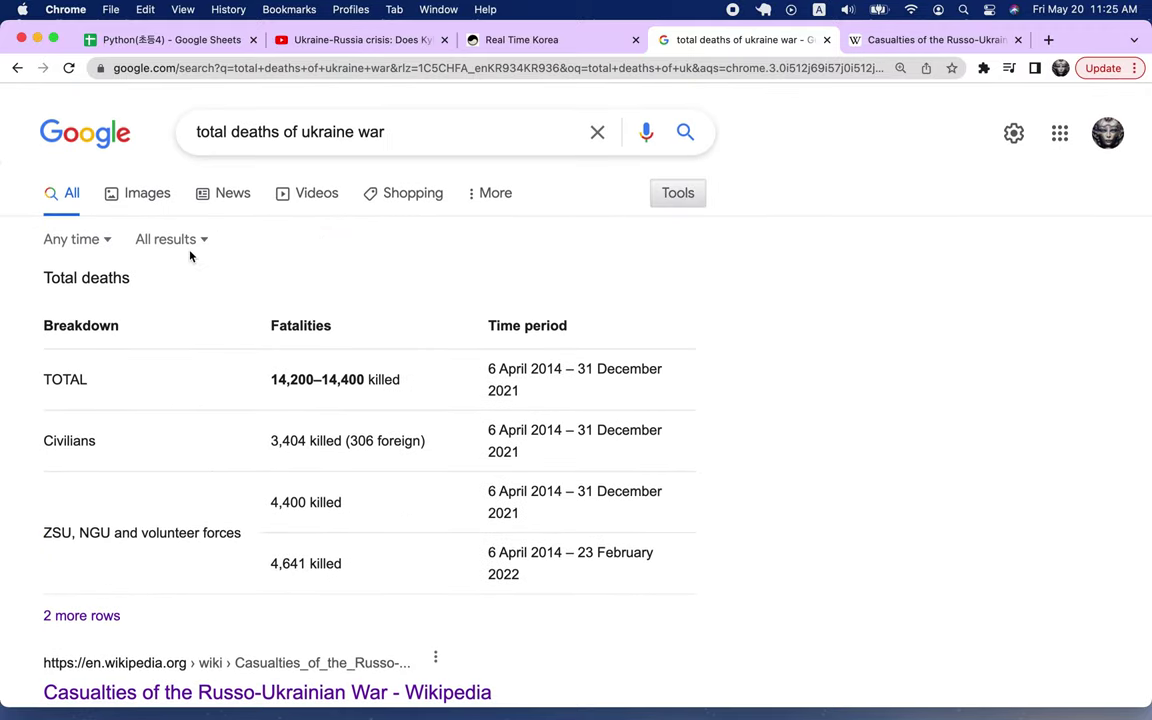
click(79, 243)
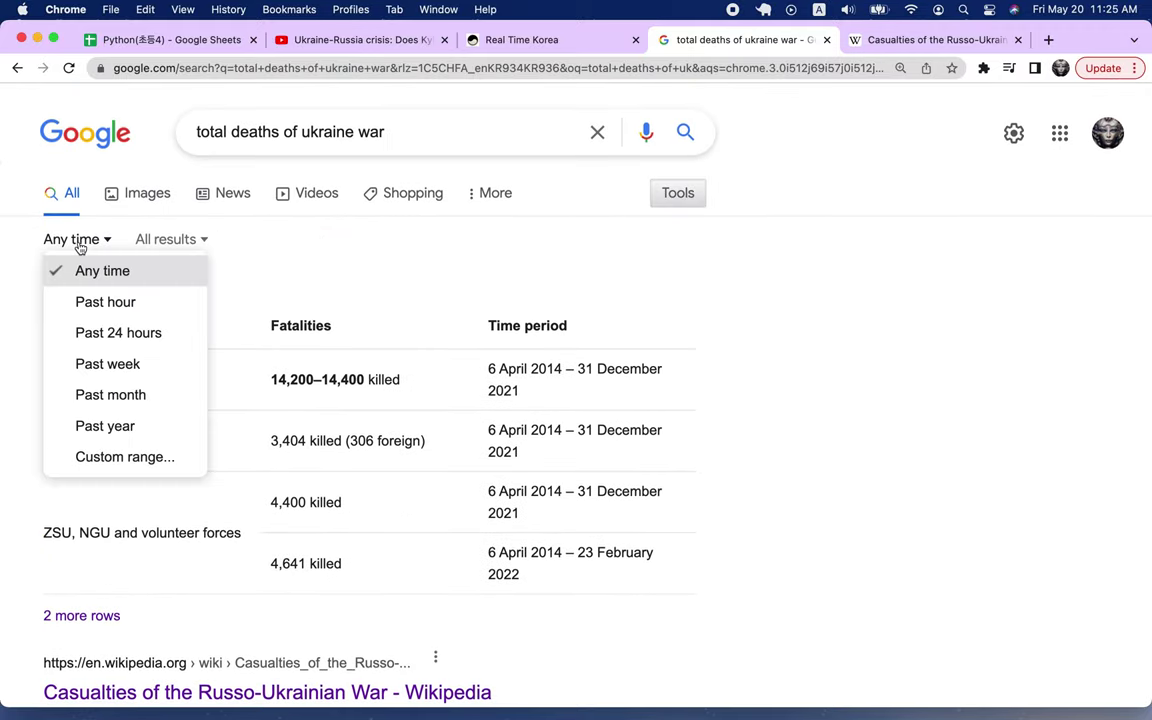
click(107, 364)
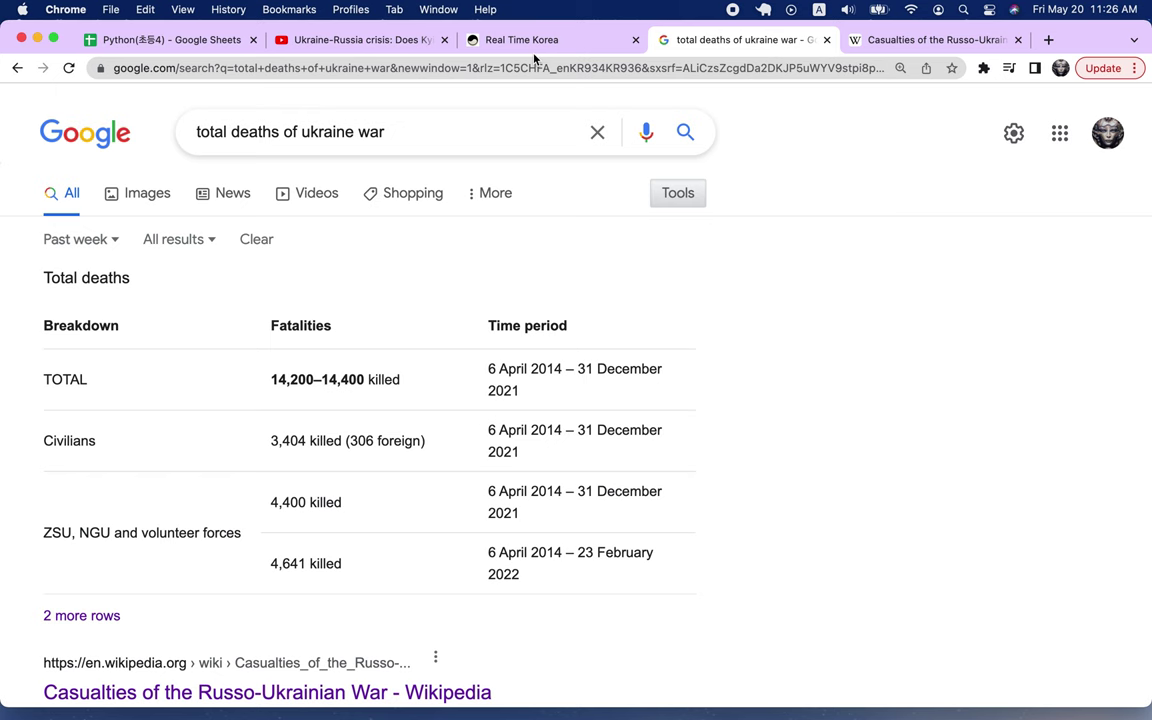
- Return to the Google Sheets notes and highlight the phrase "기축 통화 체제의 쇠퇴" in the row 7 note
click(174, 45)
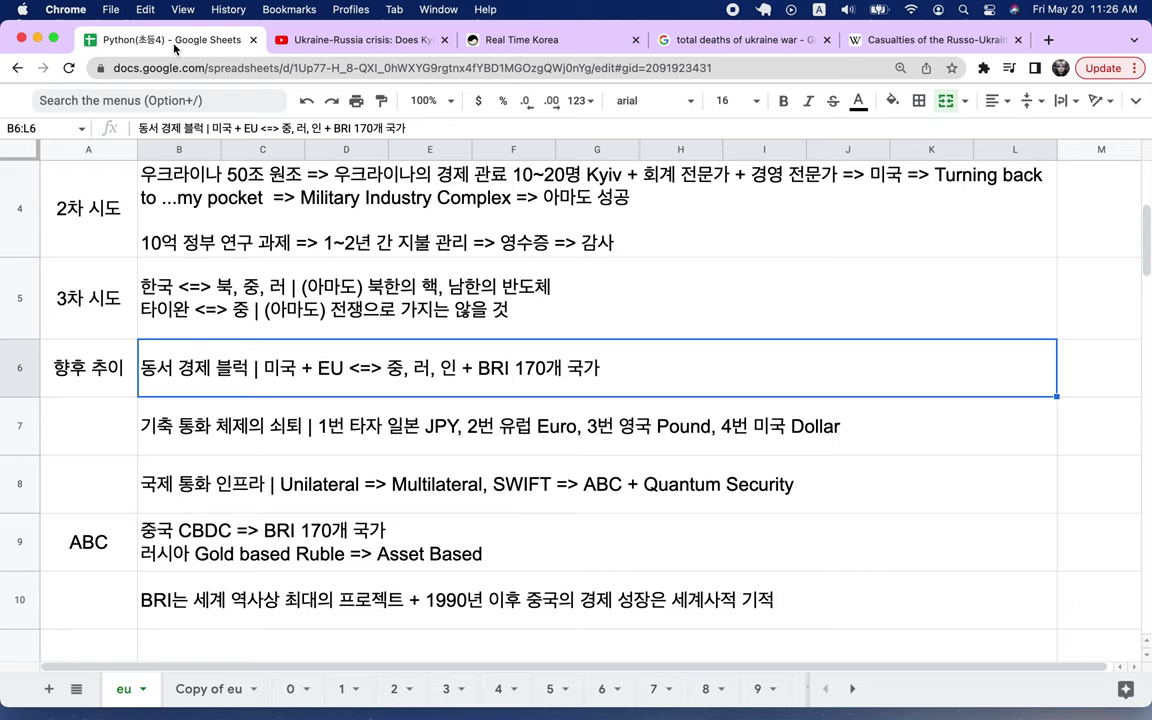
click(78, 392)
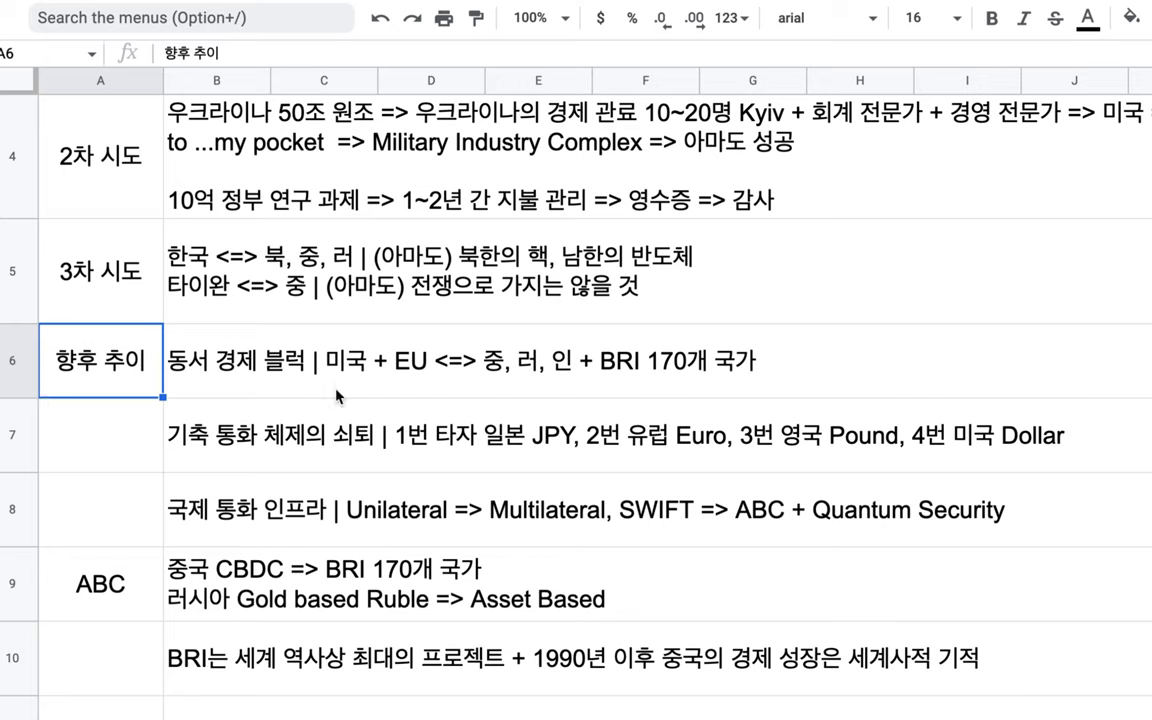
double_click(410, 407)
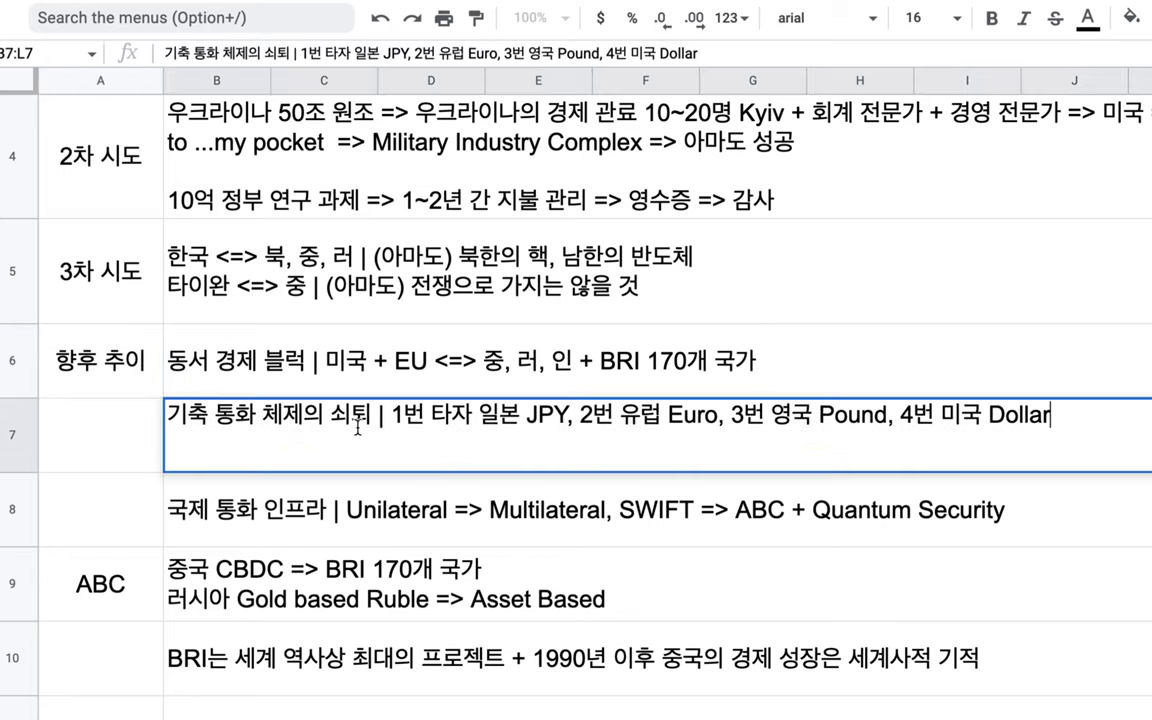
double_click(350, 414)
drag(313, 416, 162, 424)
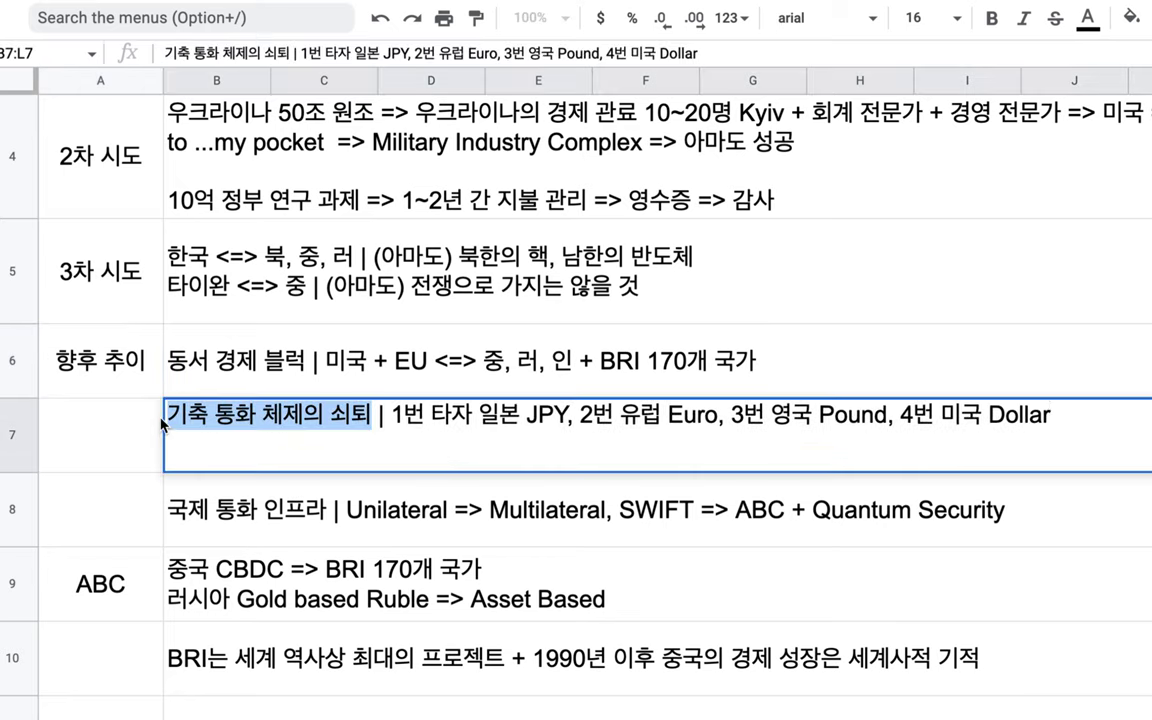
- In the row 6 note, label the two blocs as "West(미국 + EU) <=> East(중, 러, 인 + BRI 170개 국가)"
click(358, 367)
double_click(358, 367)
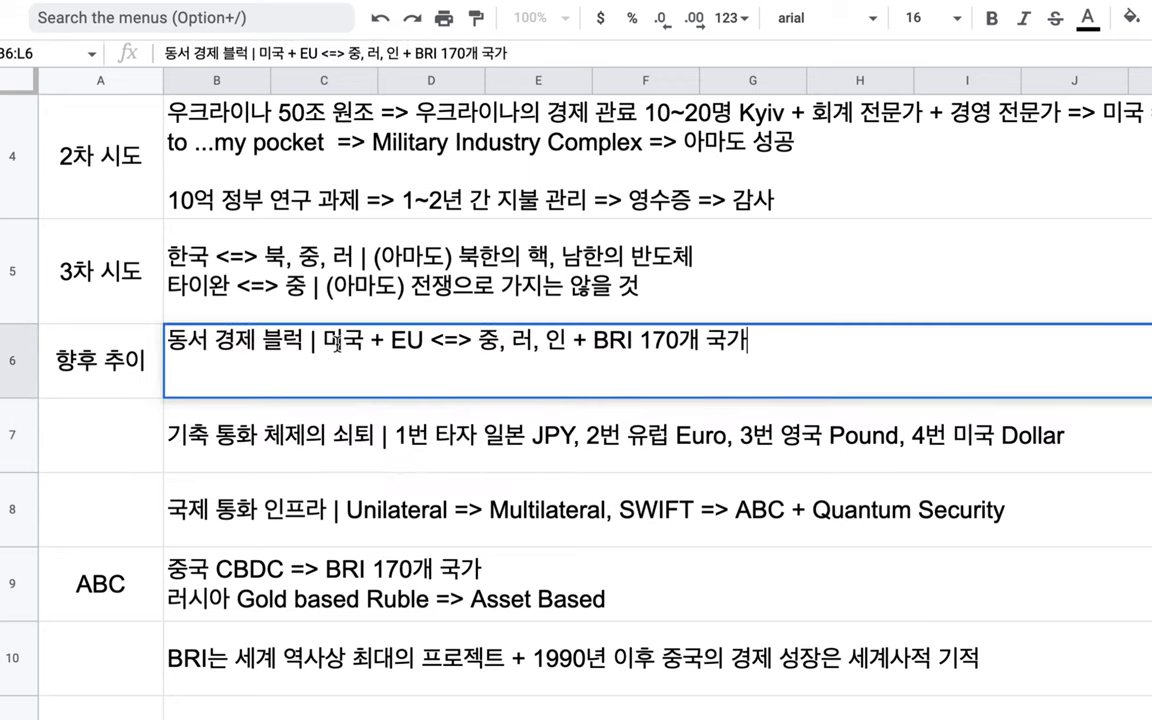
drag(336, 342, 419, 341)
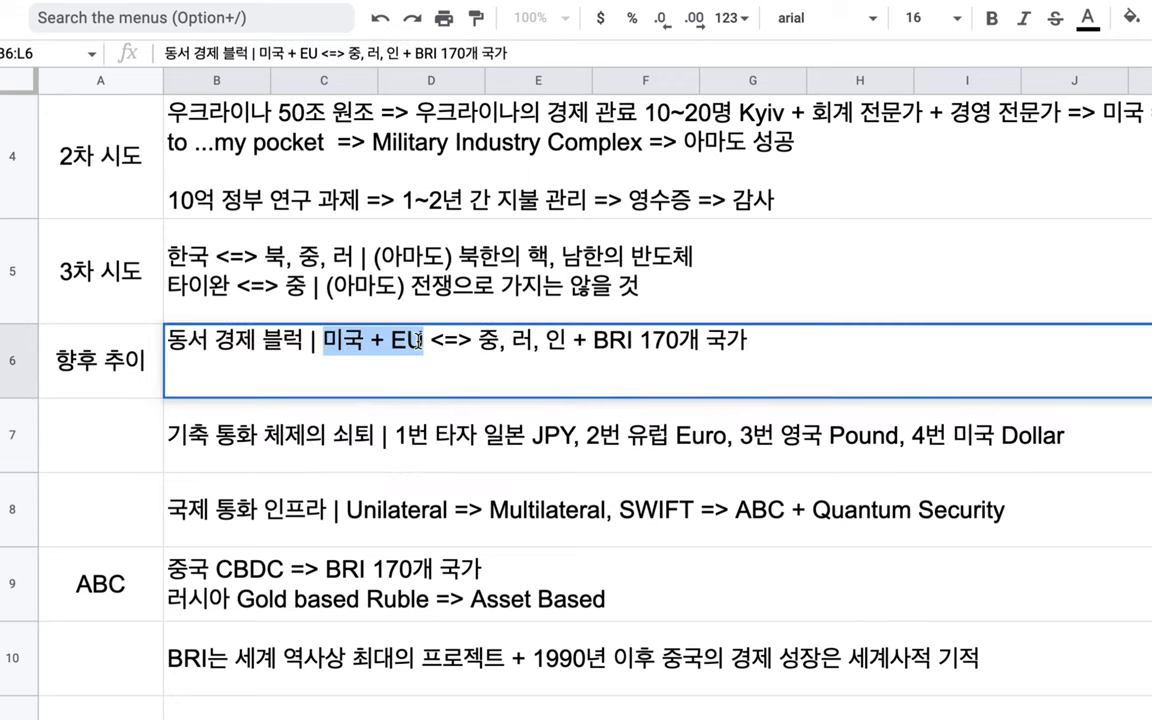
click(320, 346)
text(West()
click(481, 343)
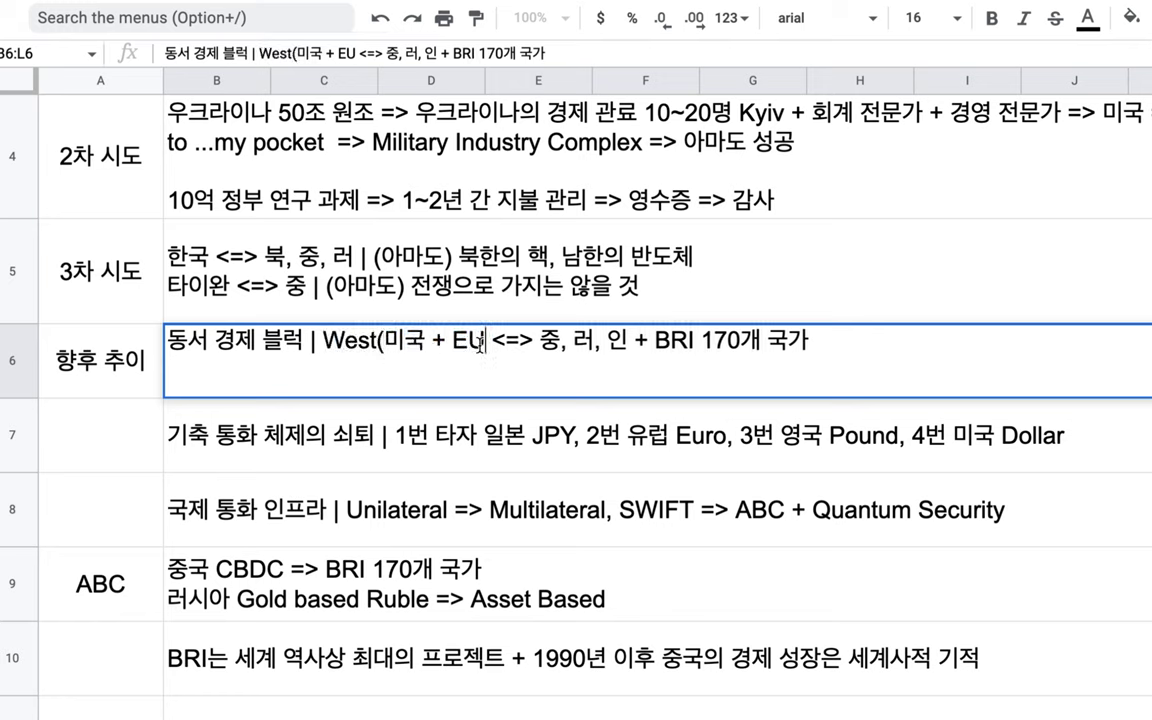
text())
click(550, 341)
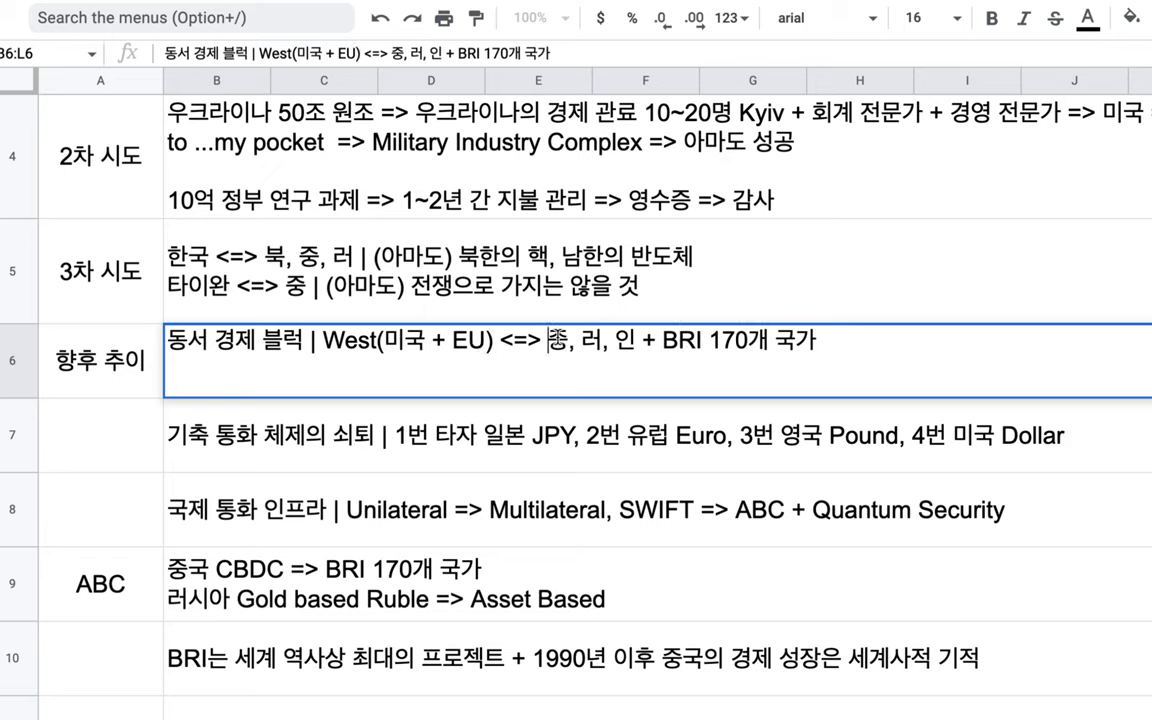
text(East()
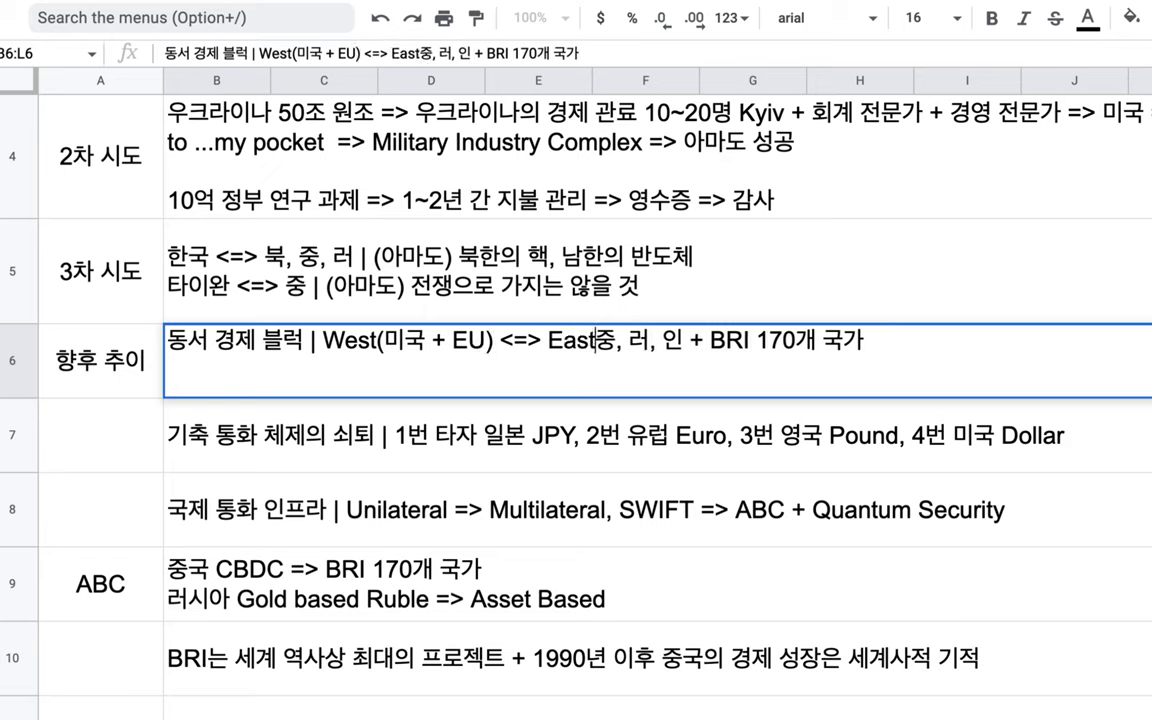
click(879, 341)
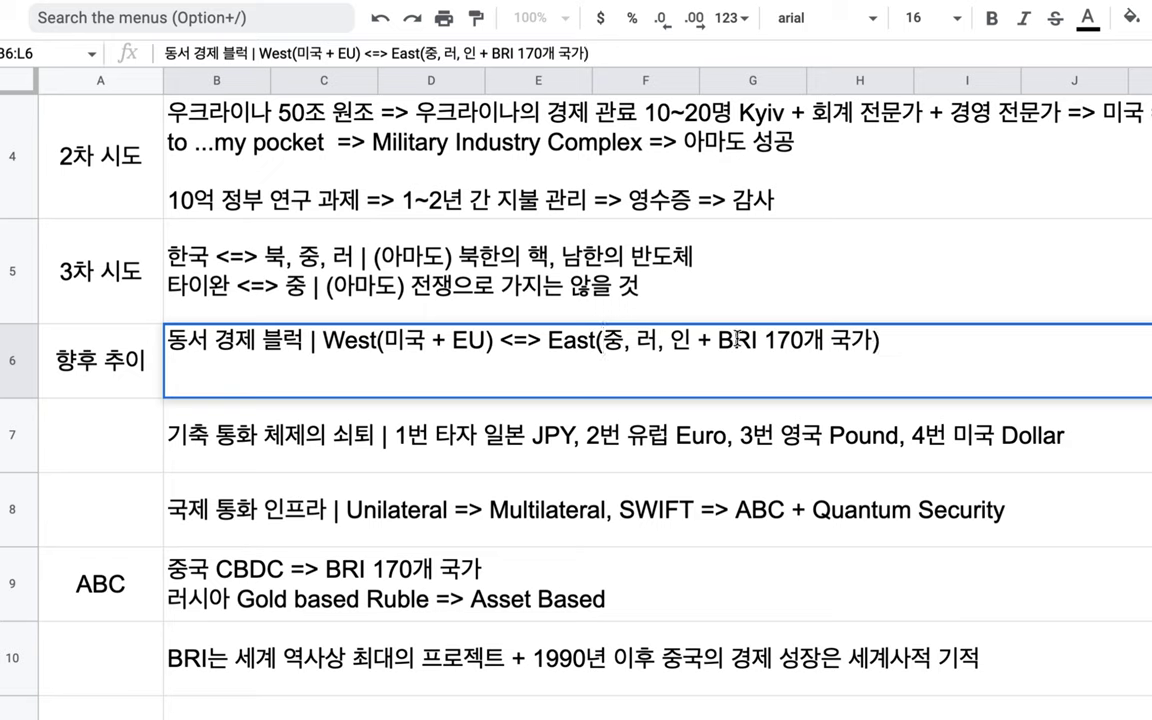
- Highlight the West and East bloc parts of the row 6 note in turn to compare them
drag(591, 341, 921, 350)
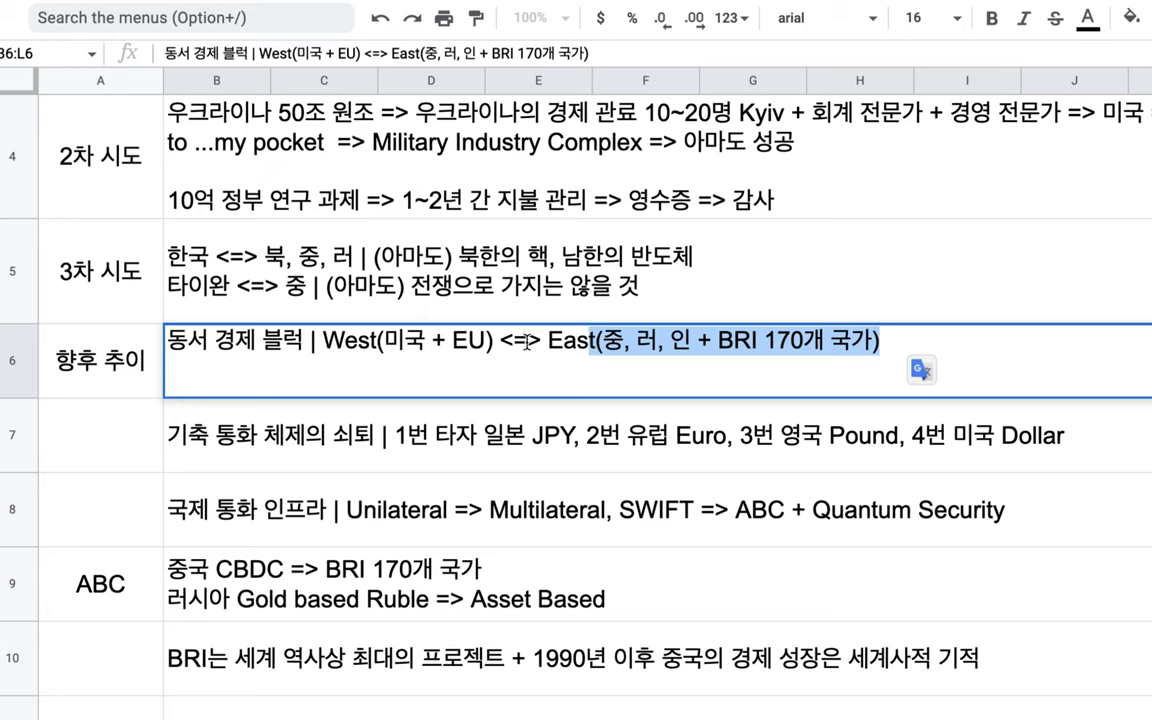
drag(495, 341, 348, 343)
drag(545, 342, 710, 343)
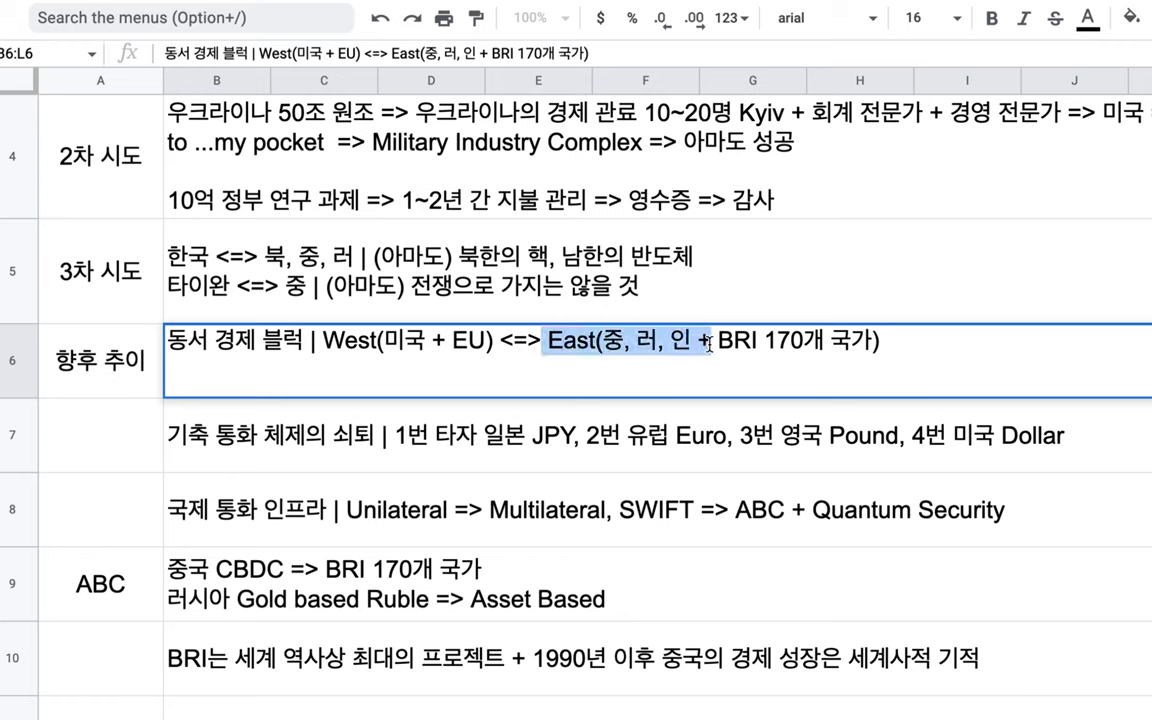
drag(513, 341, 327, 340)
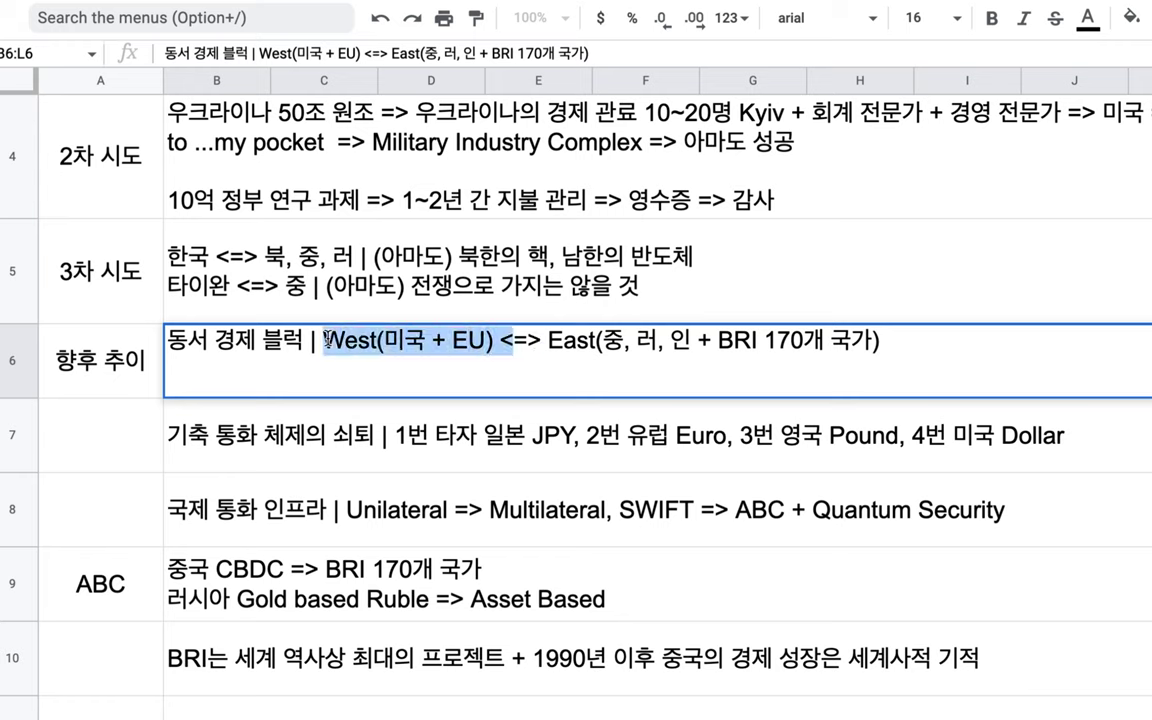
drag(546, 341, 708, 334)
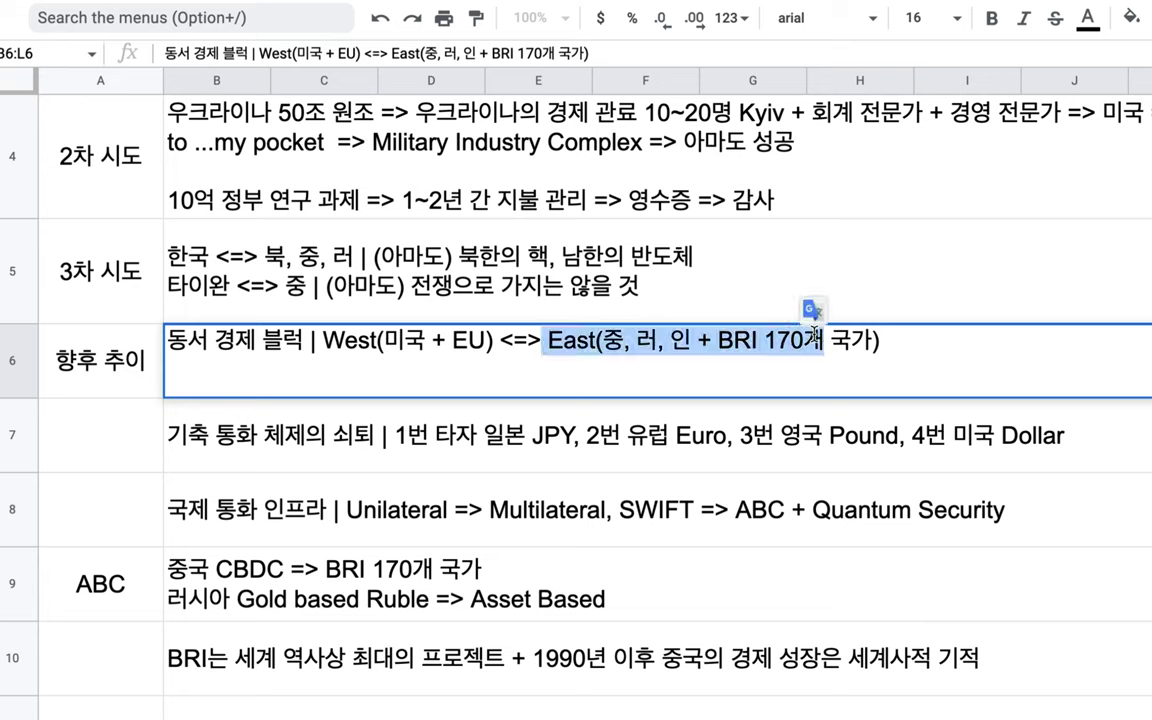
drag(494, 340, 361, 345)
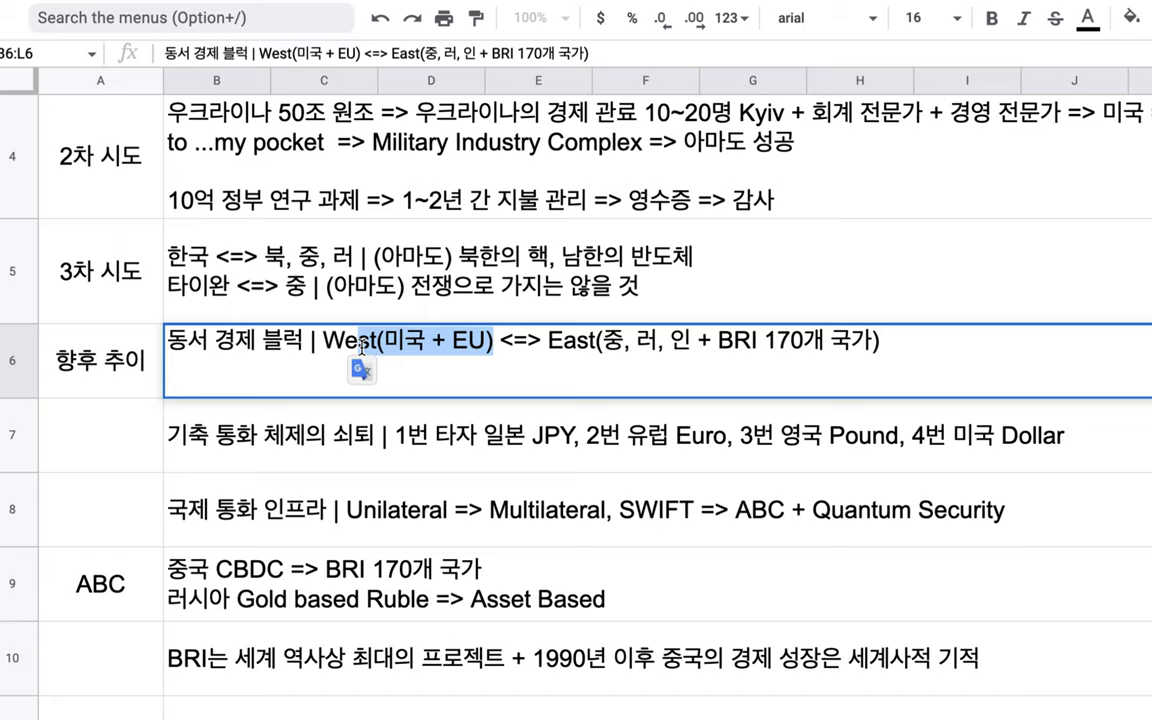
- Add "(Dollar)" after "Unilateral" in the row 8 note on international currency infrastructure
click(325, 525)
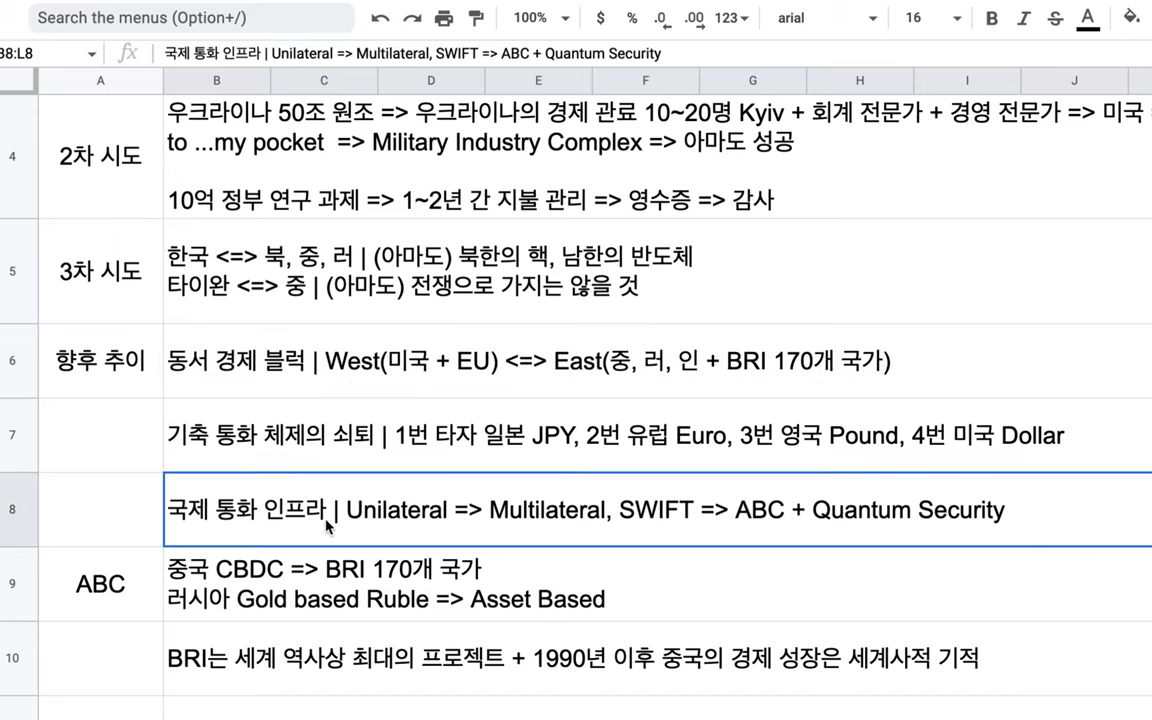
scroll(335, 486, down, 1)
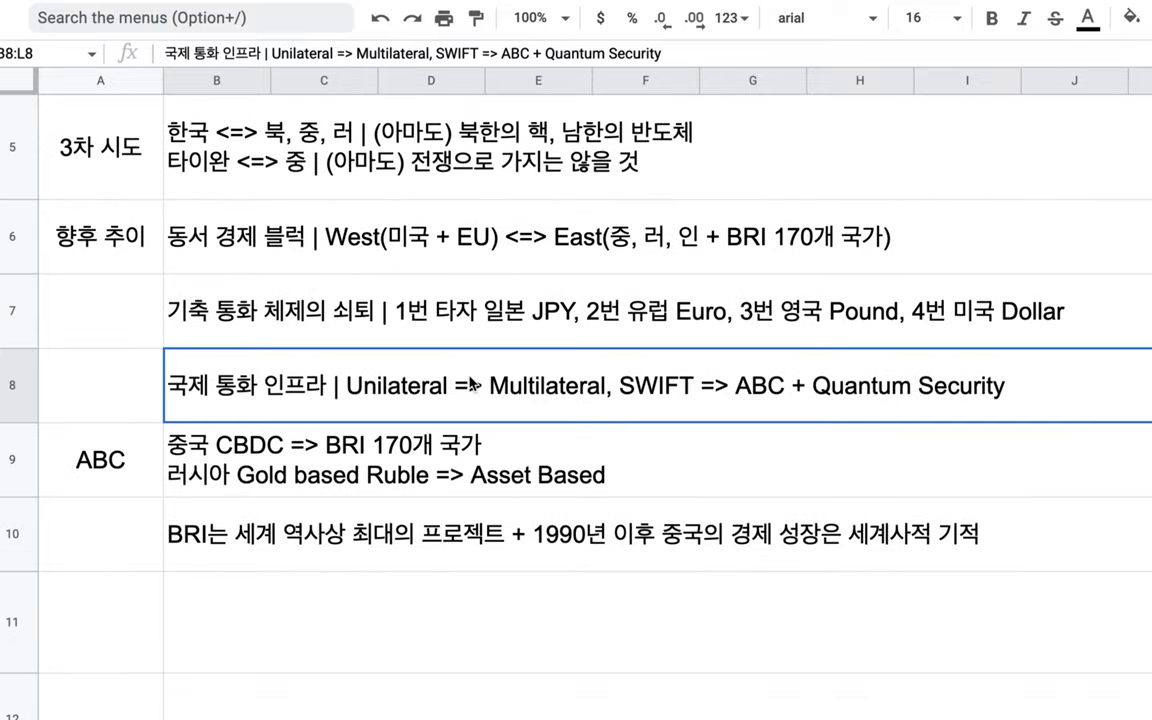
double_click(390, 378)
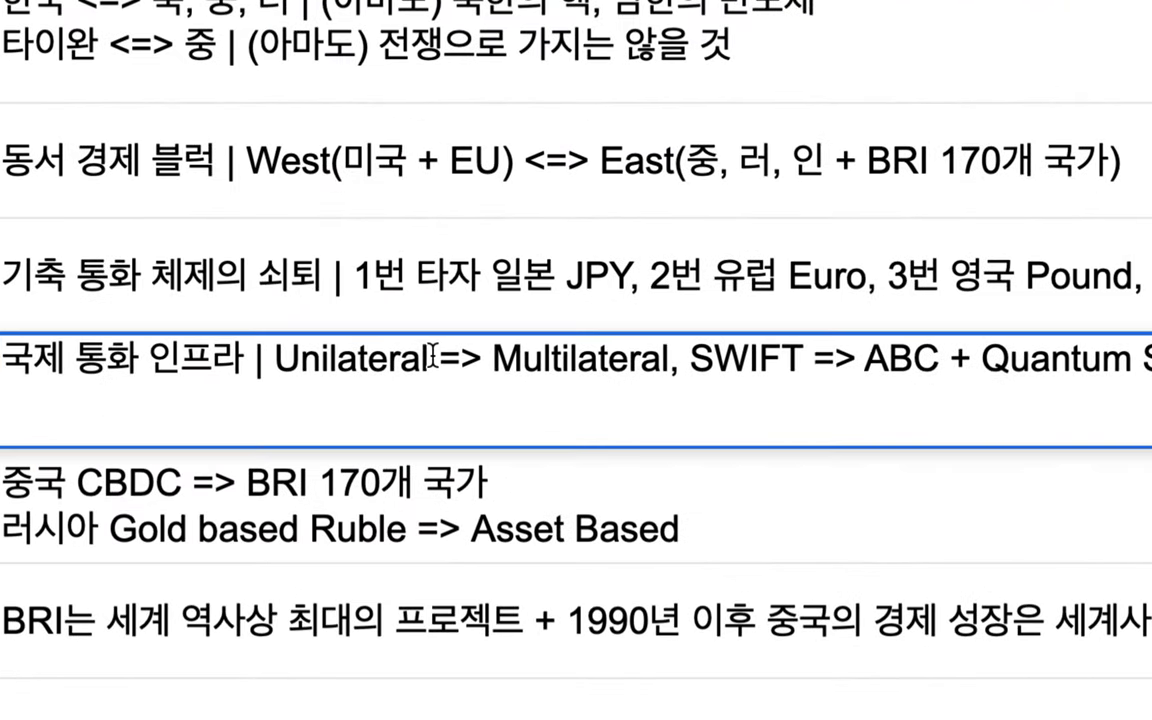
text((Dollar)
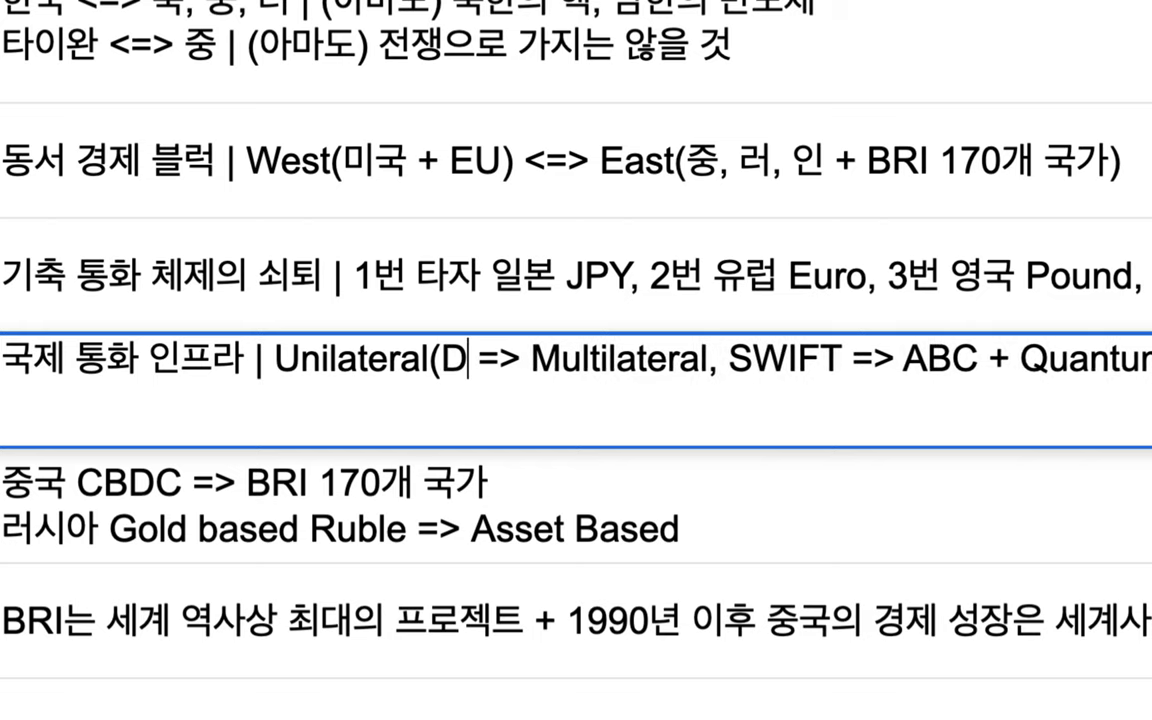
text())
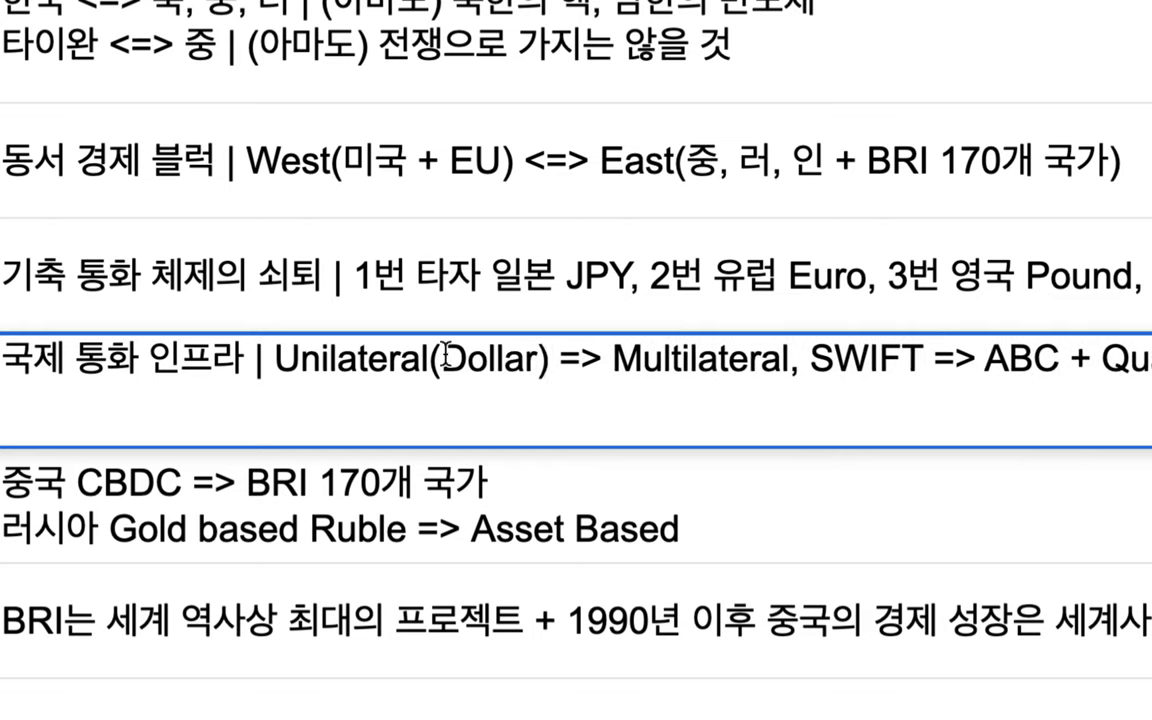
- Add "(모든 국가가 일정 부분 역할)" after "Multilateral" in the row 8 note and highlight the word "Multilateral"
click(788, 362)
text(()
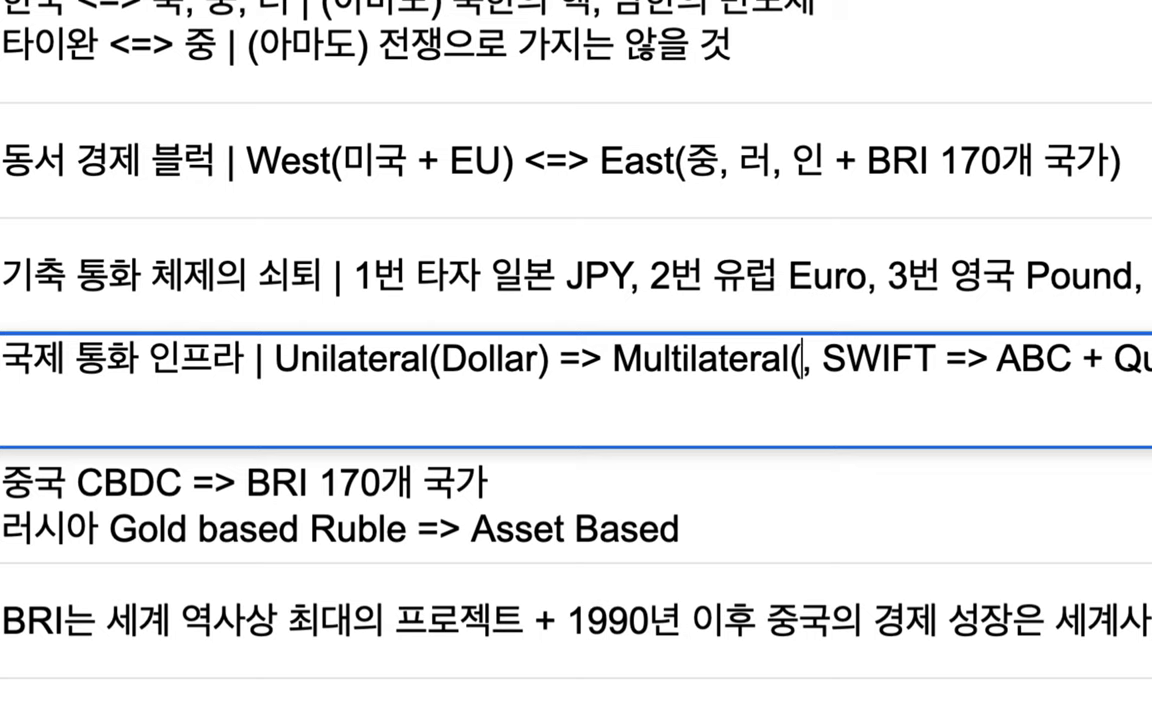
text(ㅁㅗ든 국가가 )
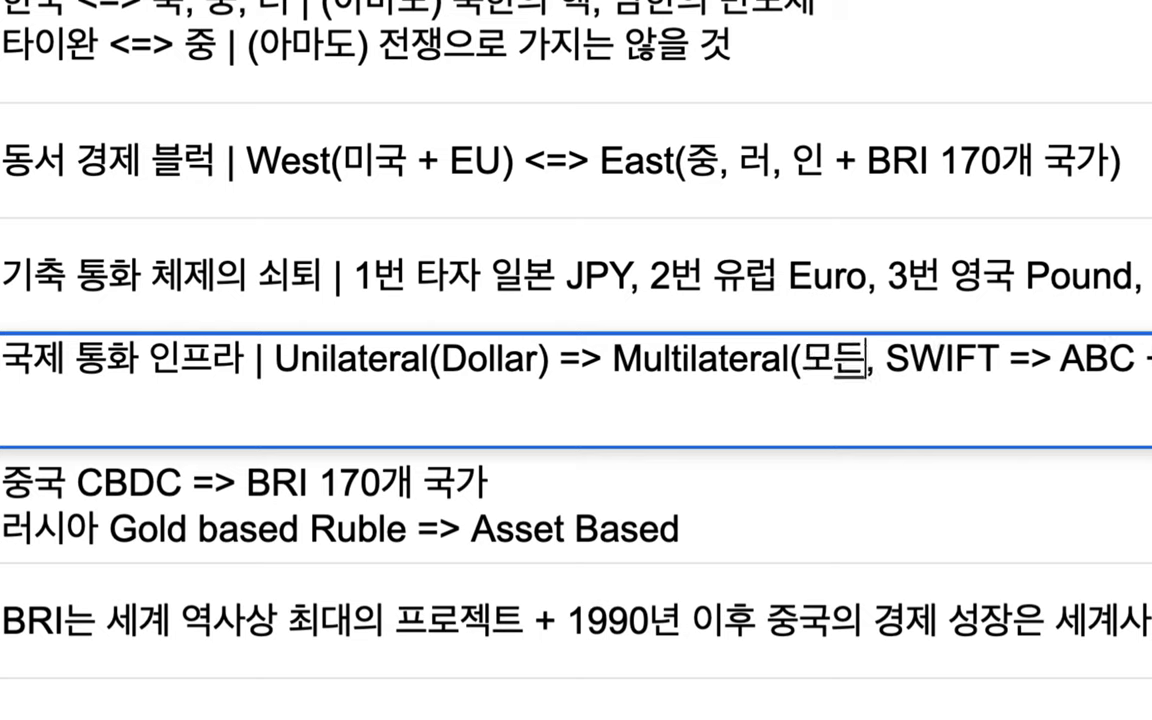
text(ㅈㅗㄱㅁ)
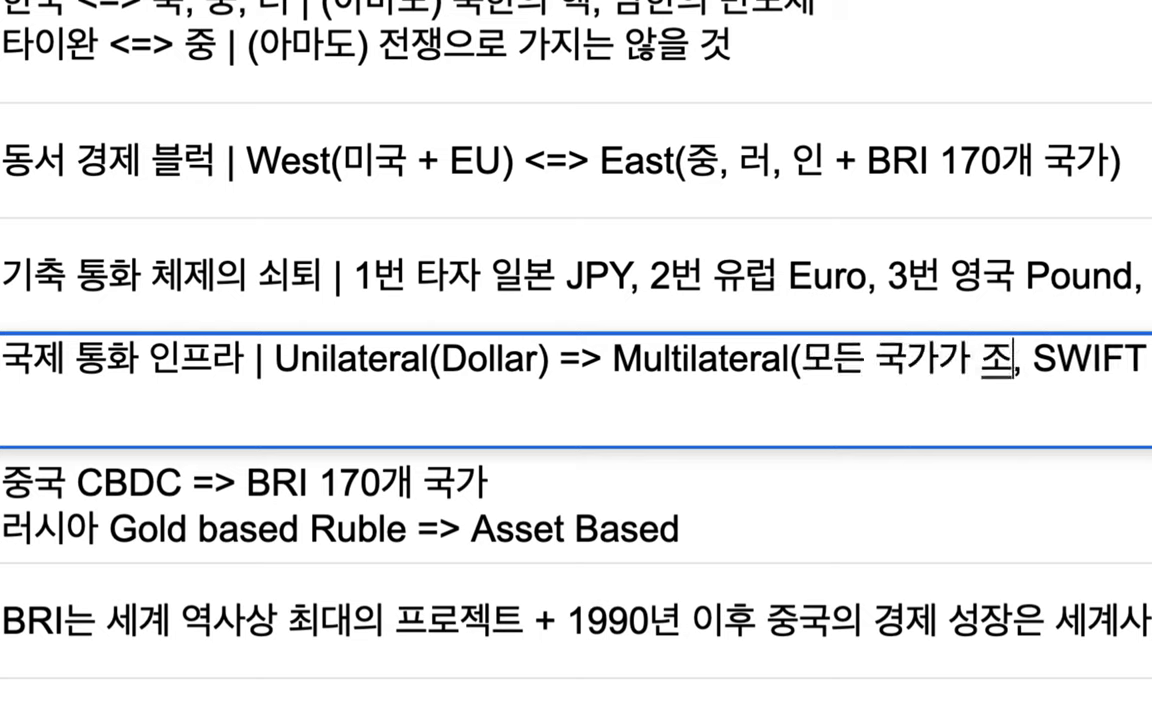
key(BackSpace)
key(BackSpace)
text(ㅇㅣㄹㅈㅓㅇ ㅂㅜㅂㅜㄴ )
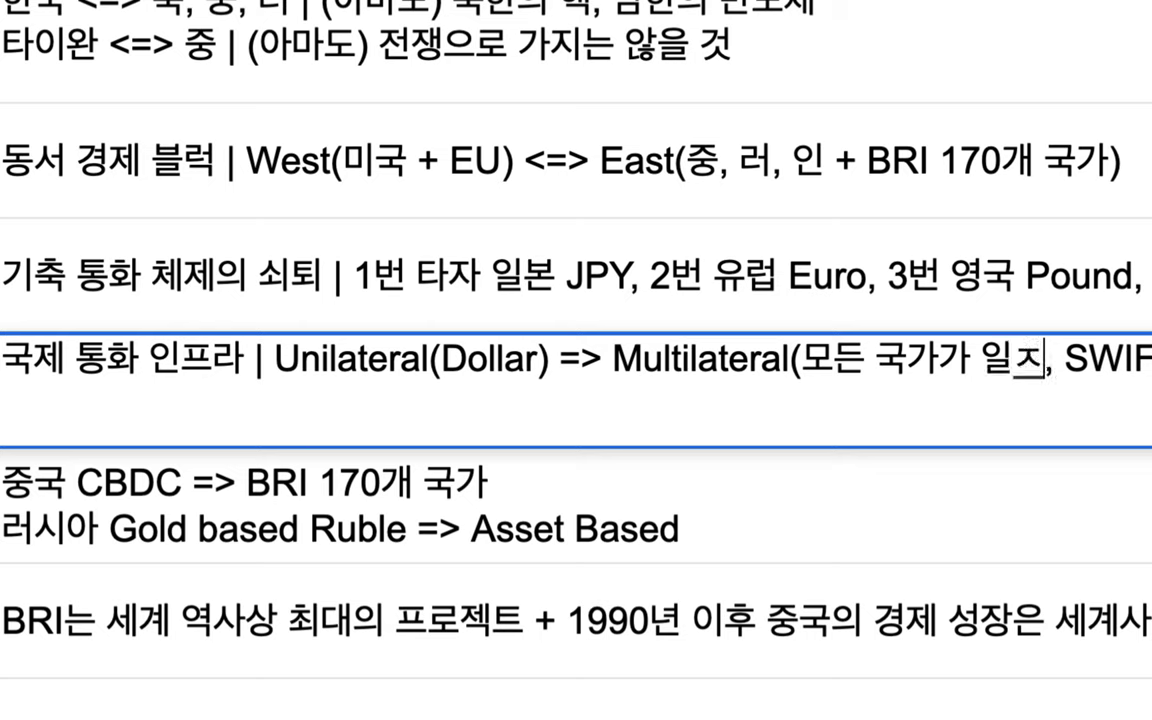
text(ㅇㅕㄱ)
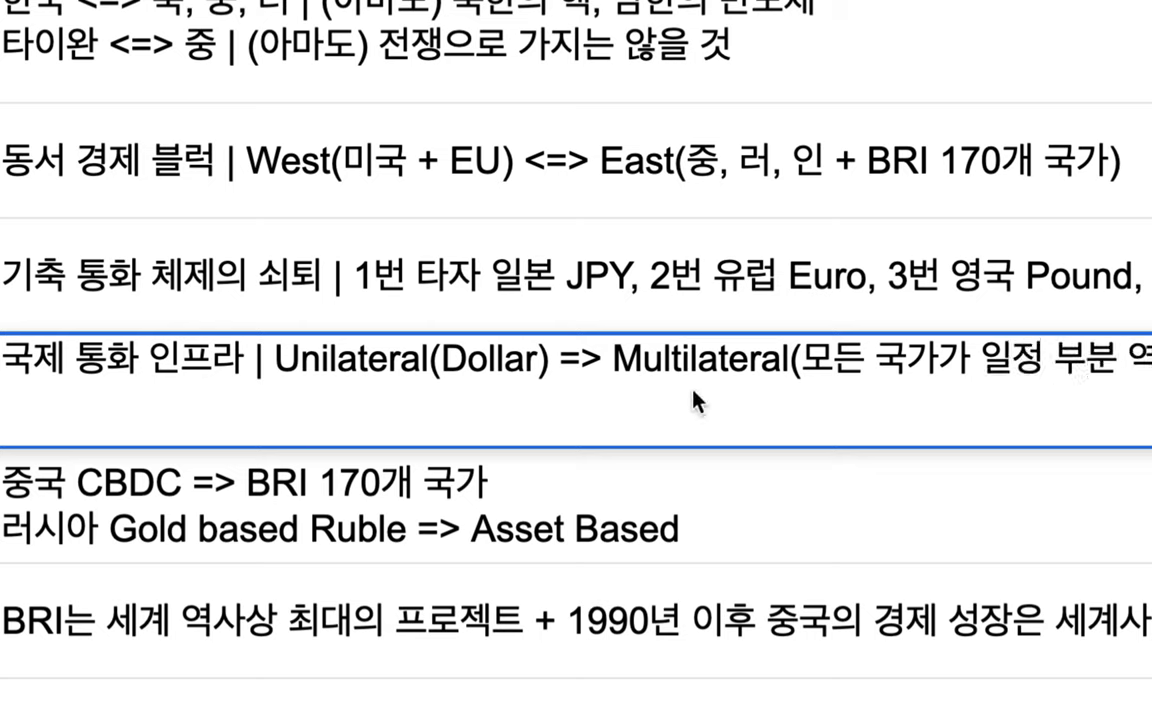
double_click(730, 340)
- In the row 8 note, change the arrow after "SWIFT" to "<=>" and put "West's" in front of "SWIFT"
scroll(805, 373, right, 10)
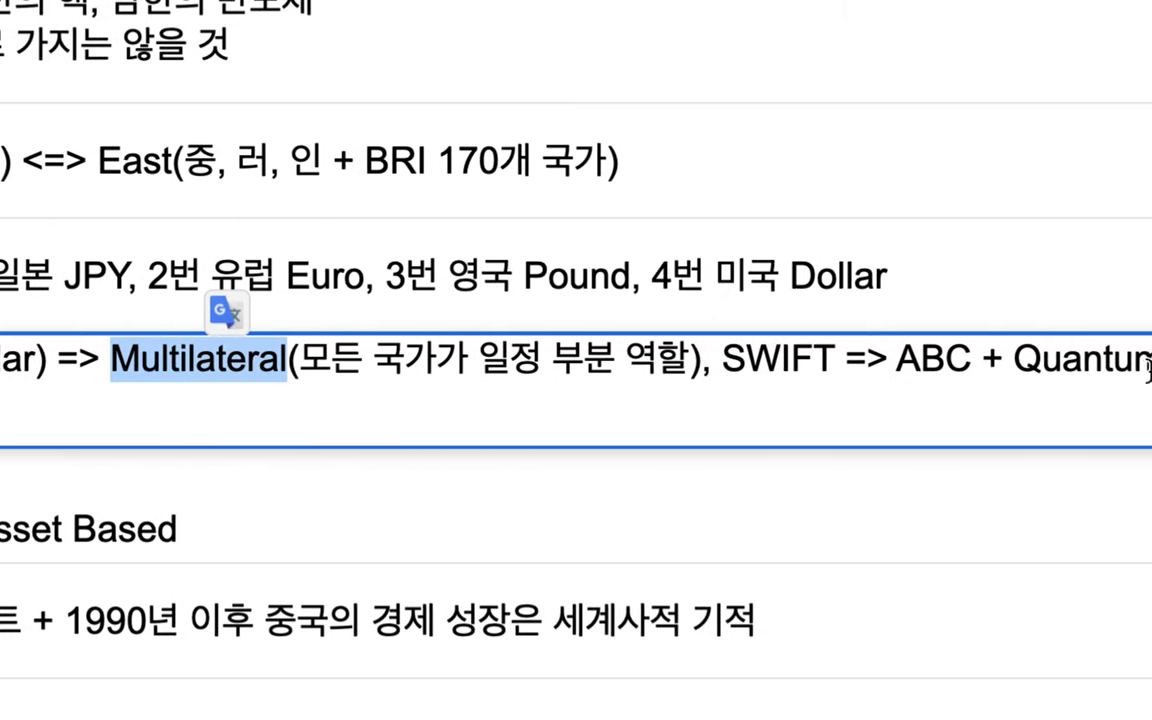
double_click(673, 360)
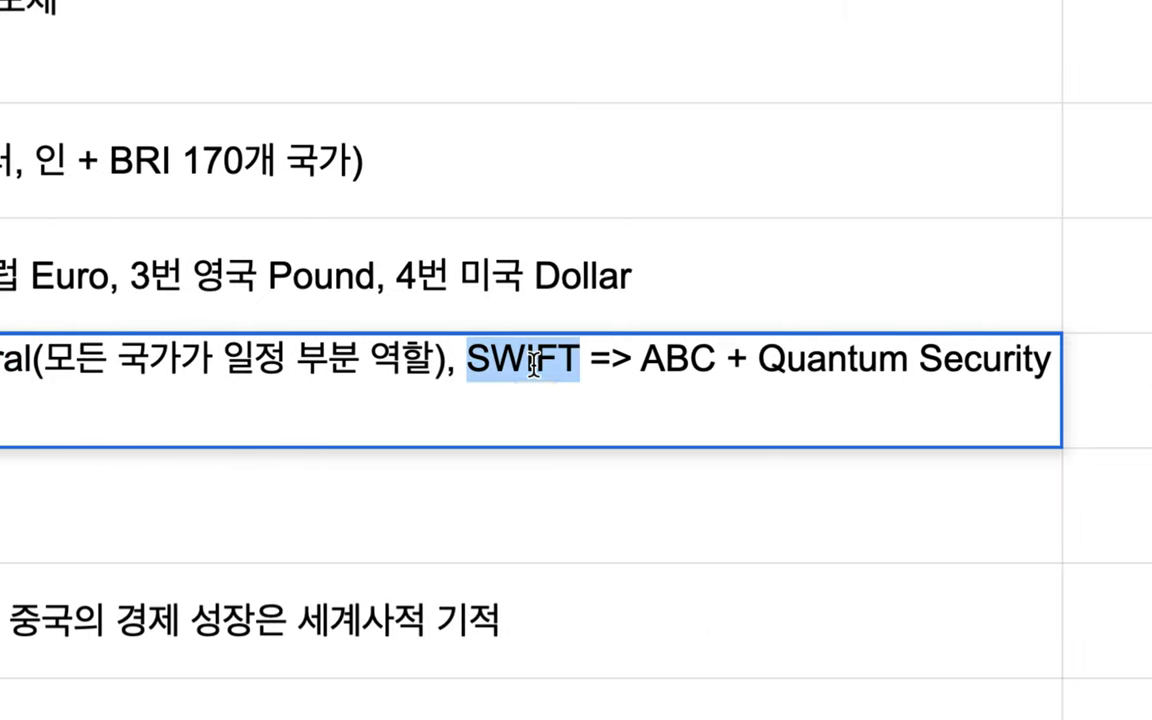
click(589, 366)
text(<)
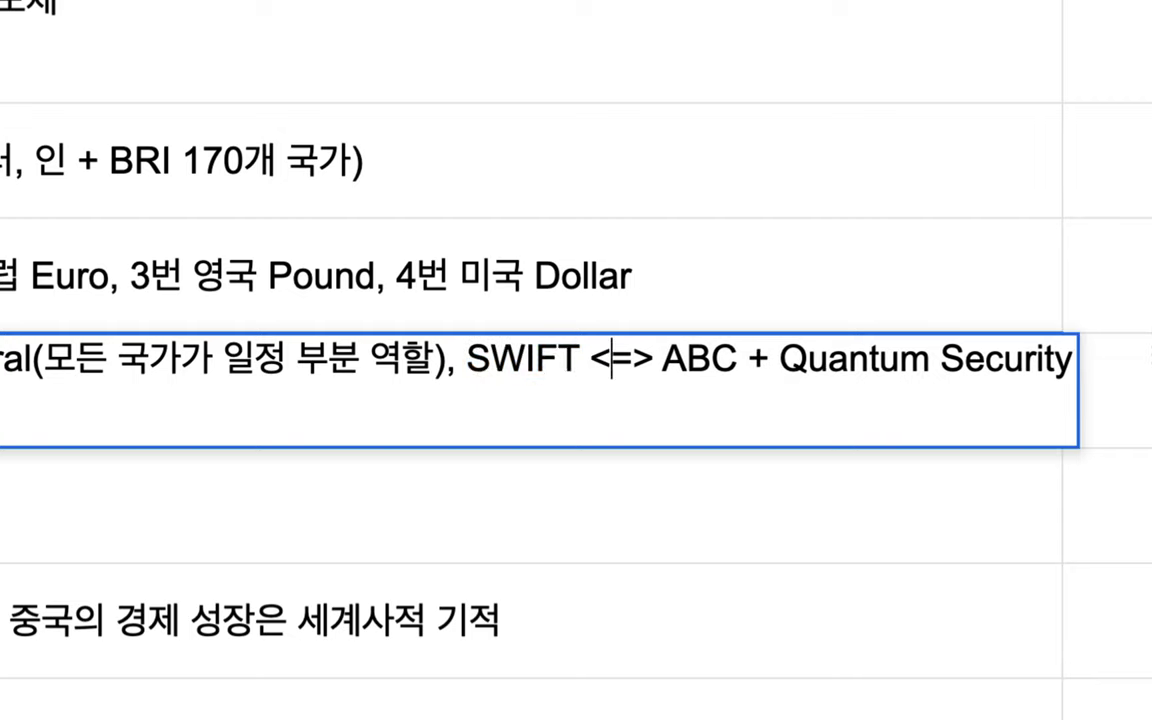
click(463, 358)
text(쯔ㄷ)
key(BackSpace)
key(BackSpace)
text(West')
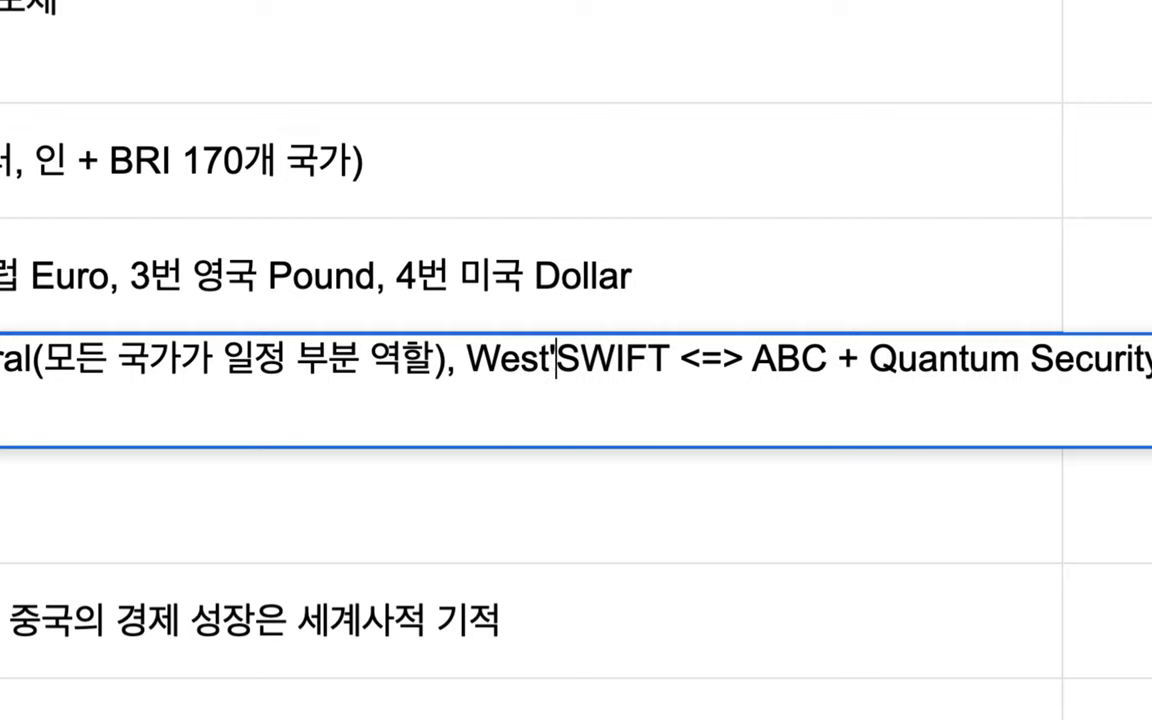
text(s)
- Insert "East' CPI =>" before "ABC" in the row 8 note and highlight the West's SWIFT versus East' CPI comparison
click(785, 358)
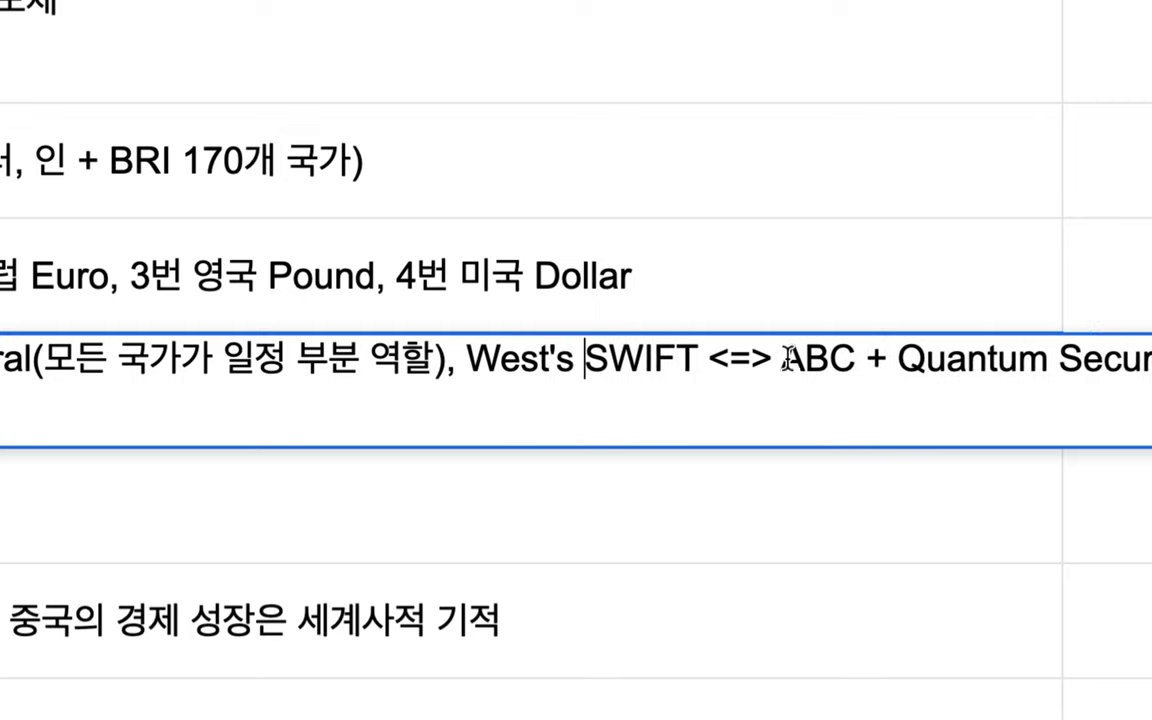
text(East')
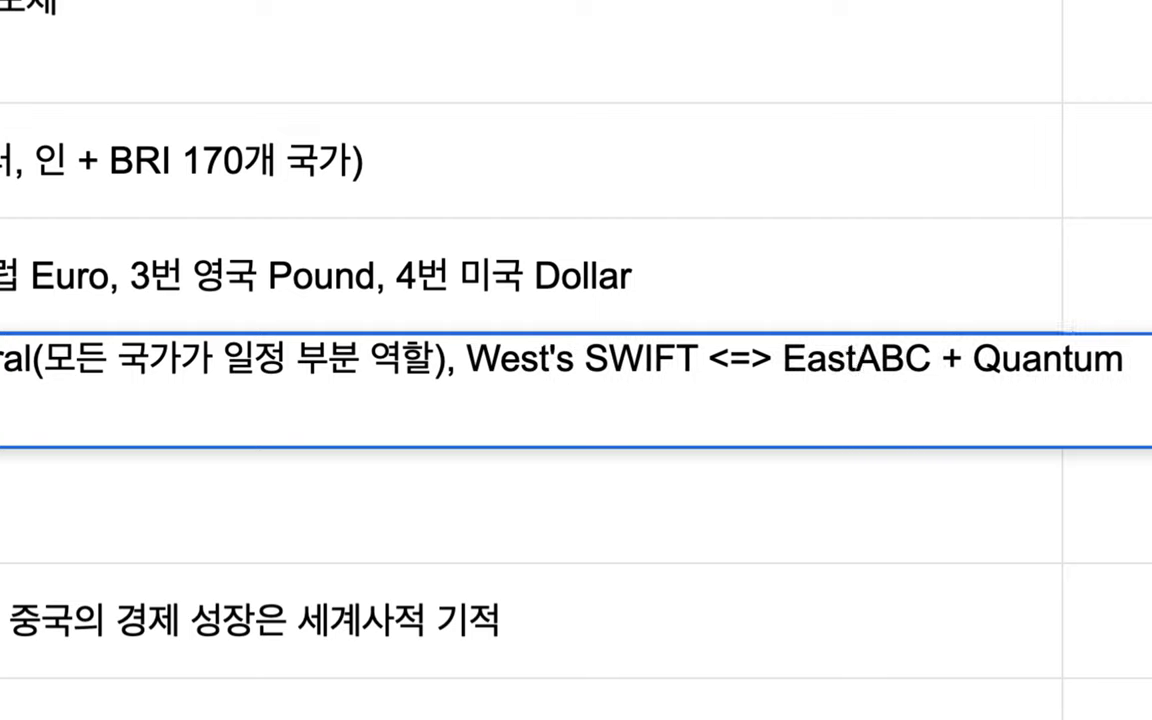
scroll(900, 350, right, 2)
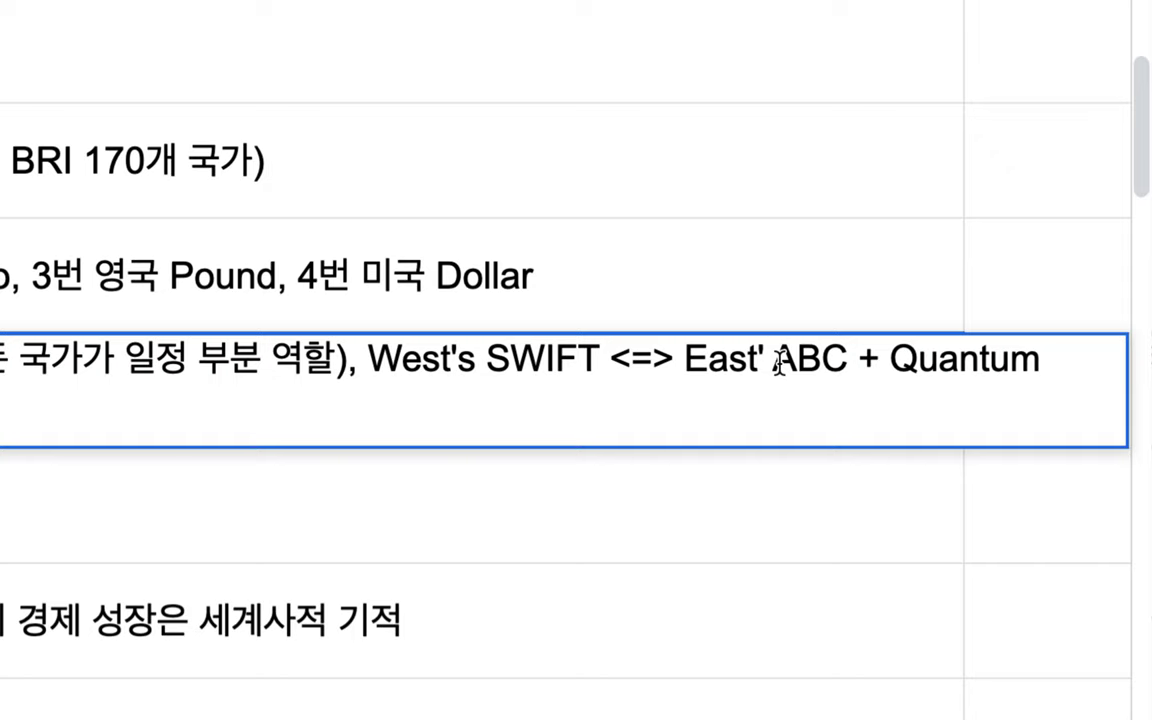
text(CP)
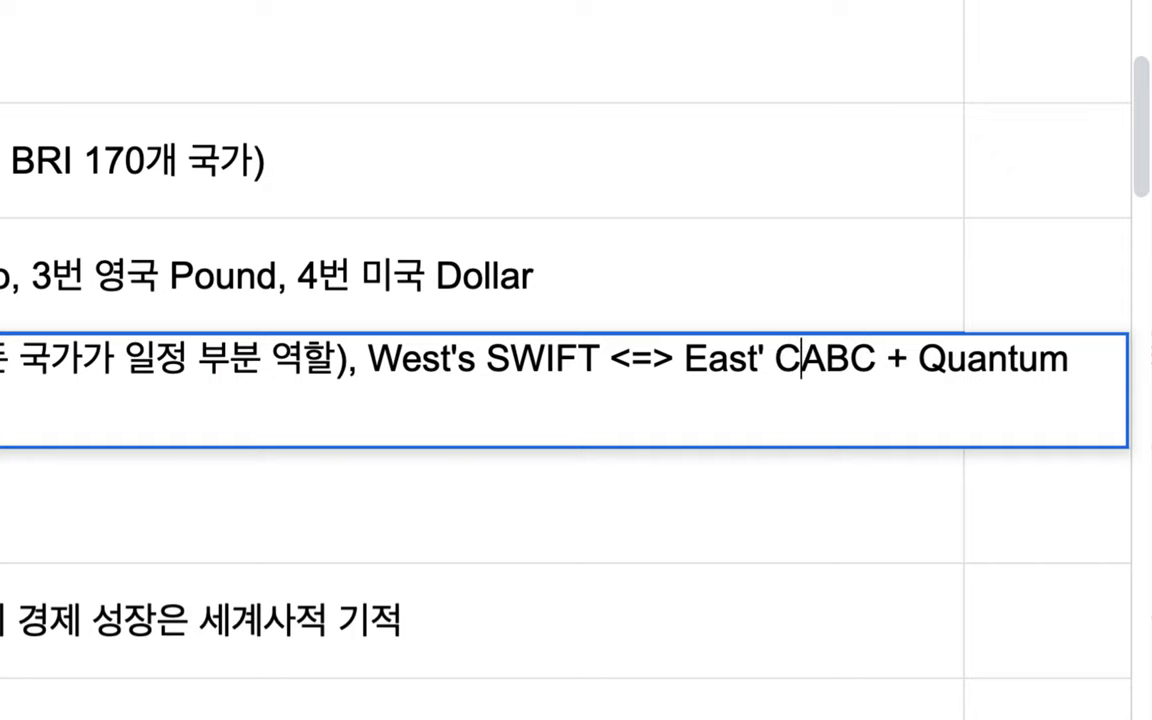
text(I )
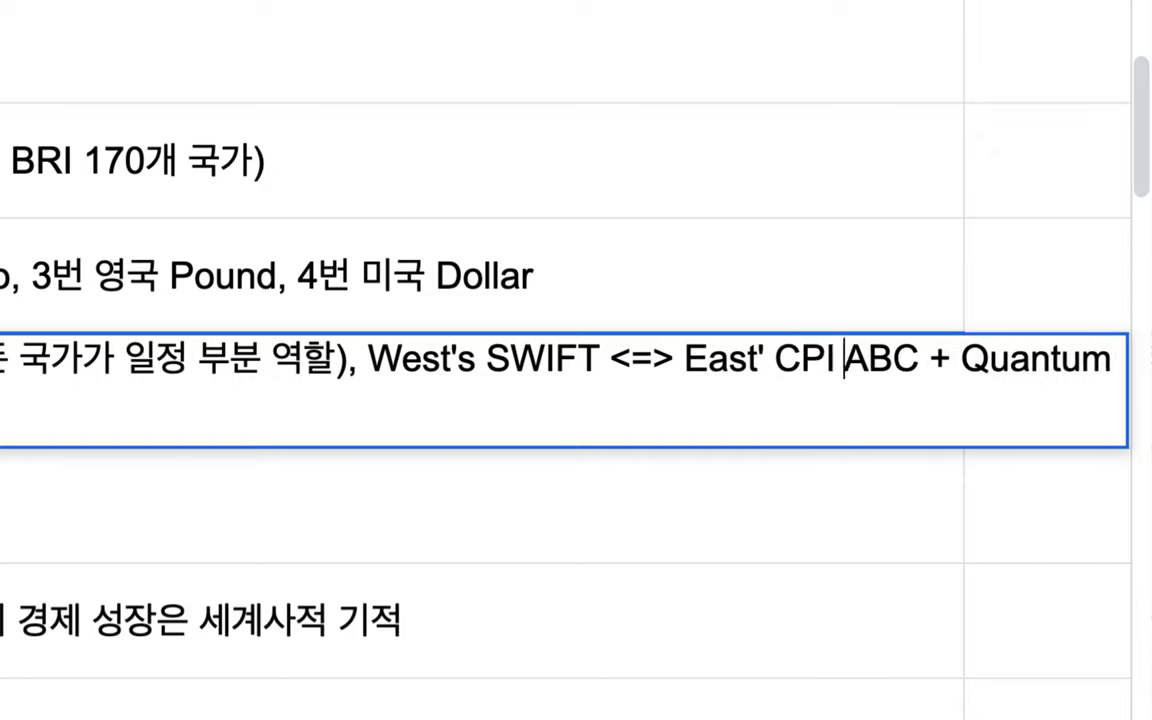
text(=>)
drag(372, 360, 832, 362)
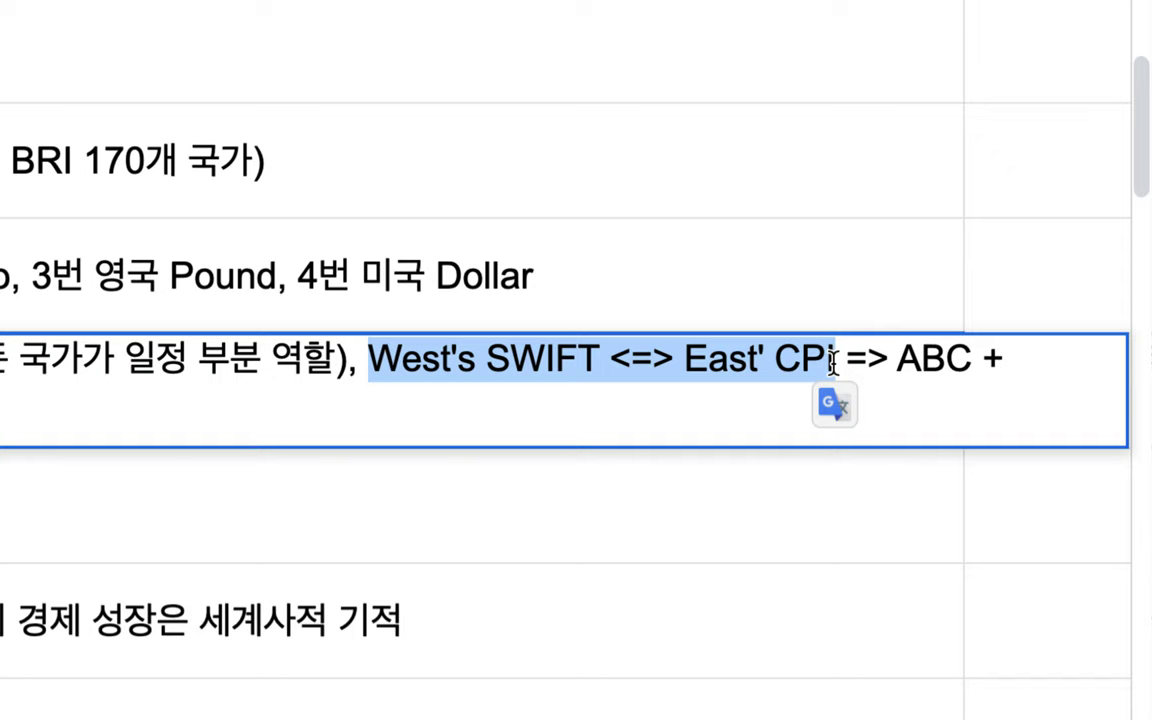
- Copy the phrase "Quantum Security" from the end of the row 8 note on international currency infrastructure
double_click(928, 360)
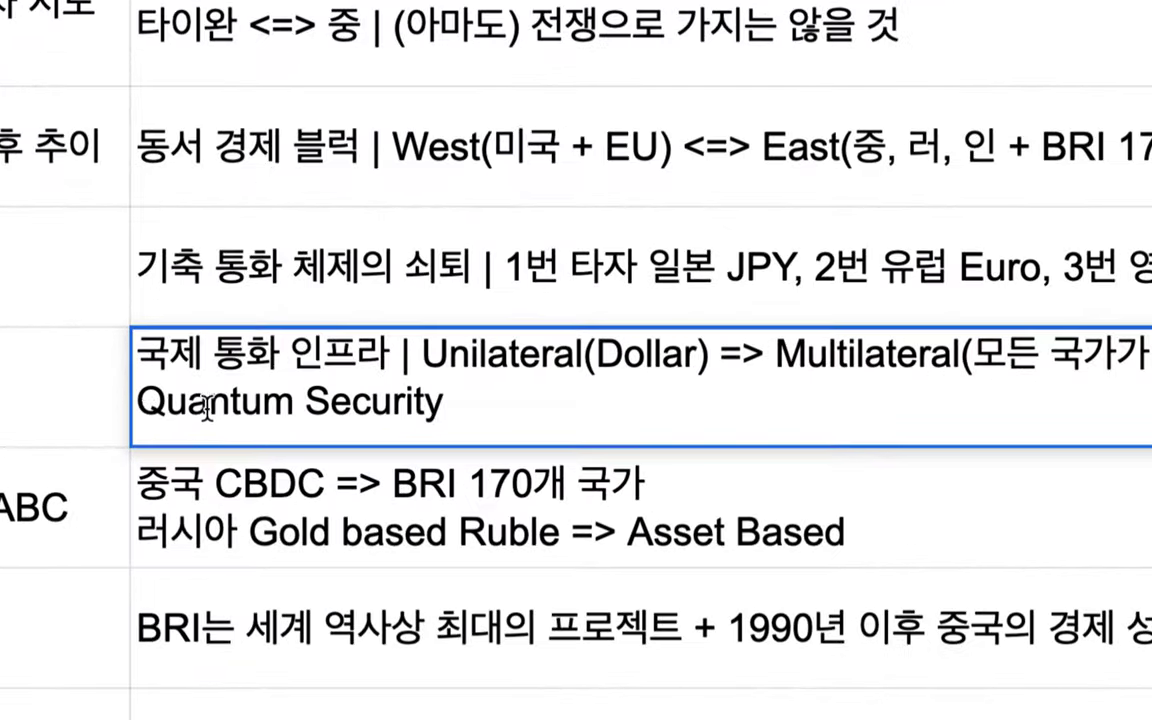
double_click(176, 398)
drag(457, 416, 125, 425)
key(super+c)
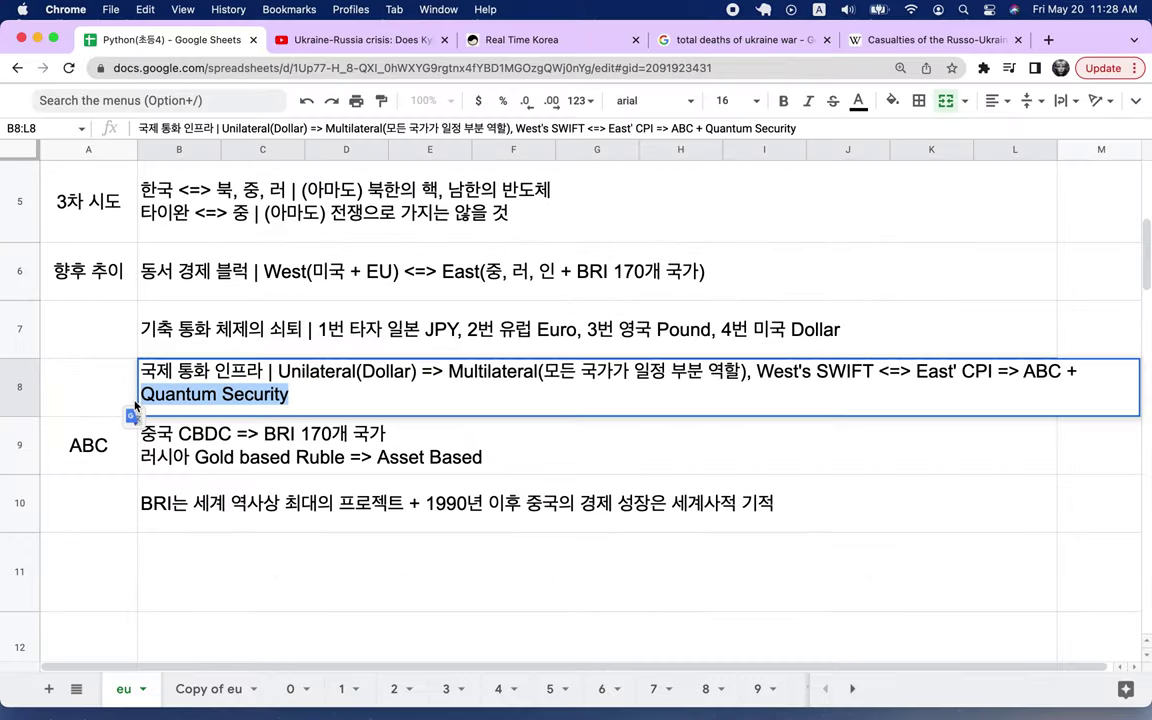
- In the open Google search page, replace the query with "Chinese Quantum Security", run the search and look through the past week's results
click(718, 46)
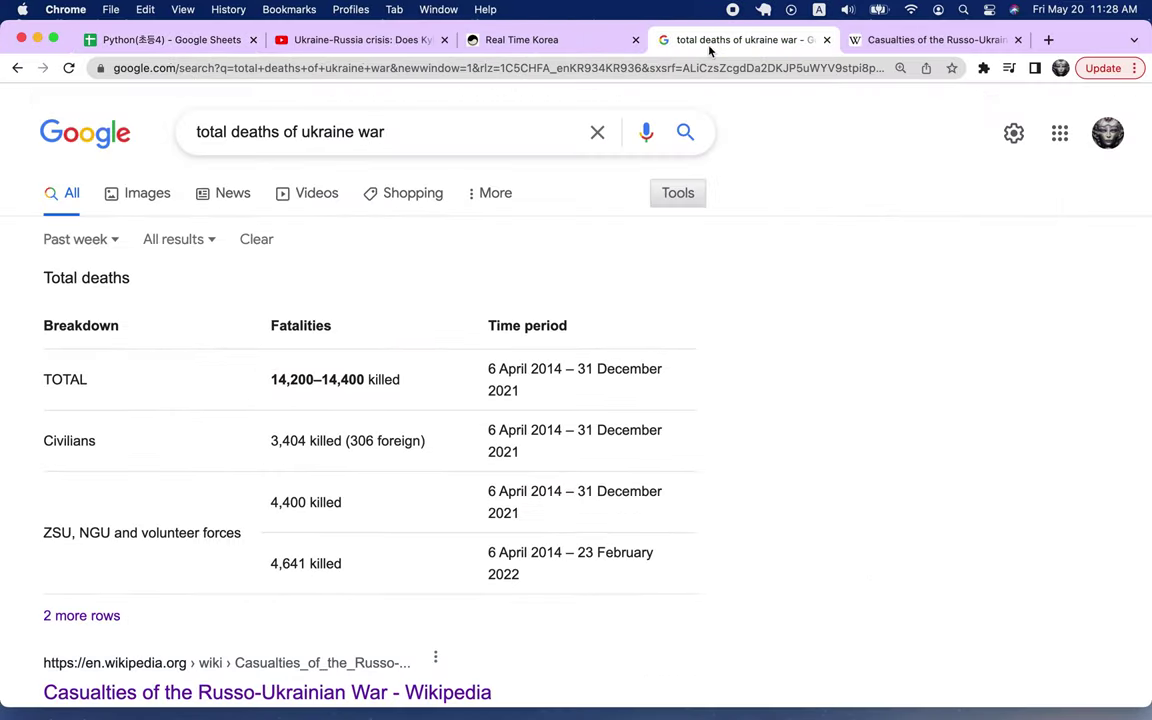
triple_click(499, 130)
key(super+v)
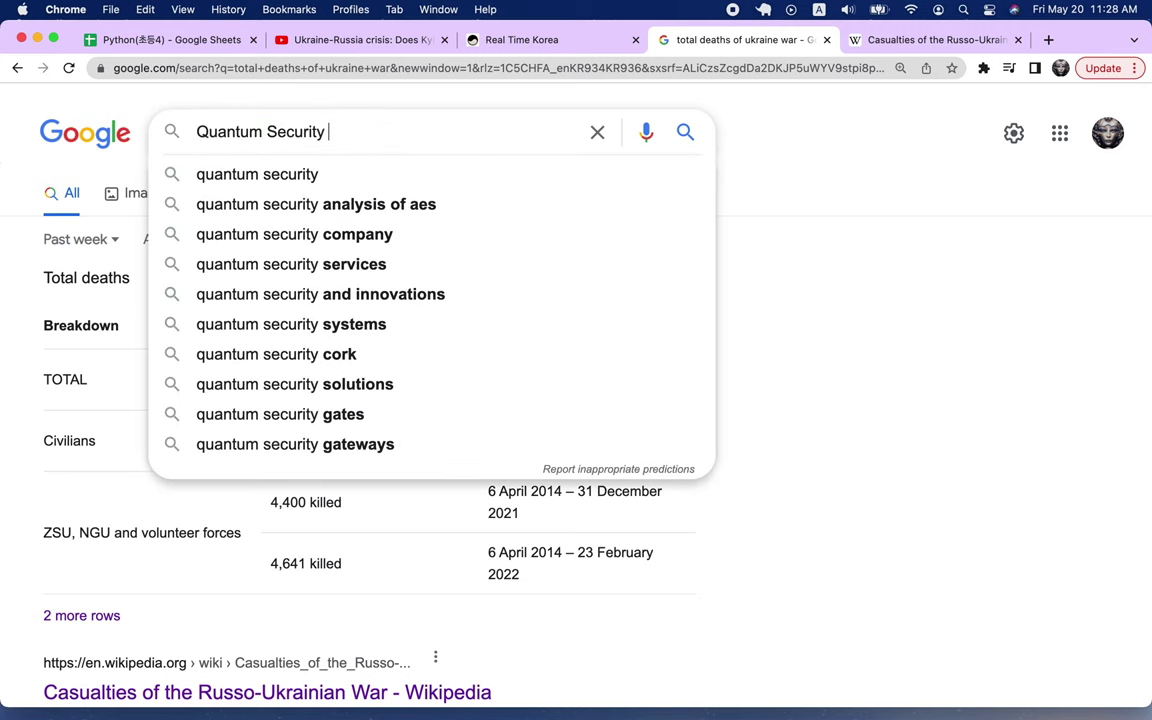
key(BackSpace)
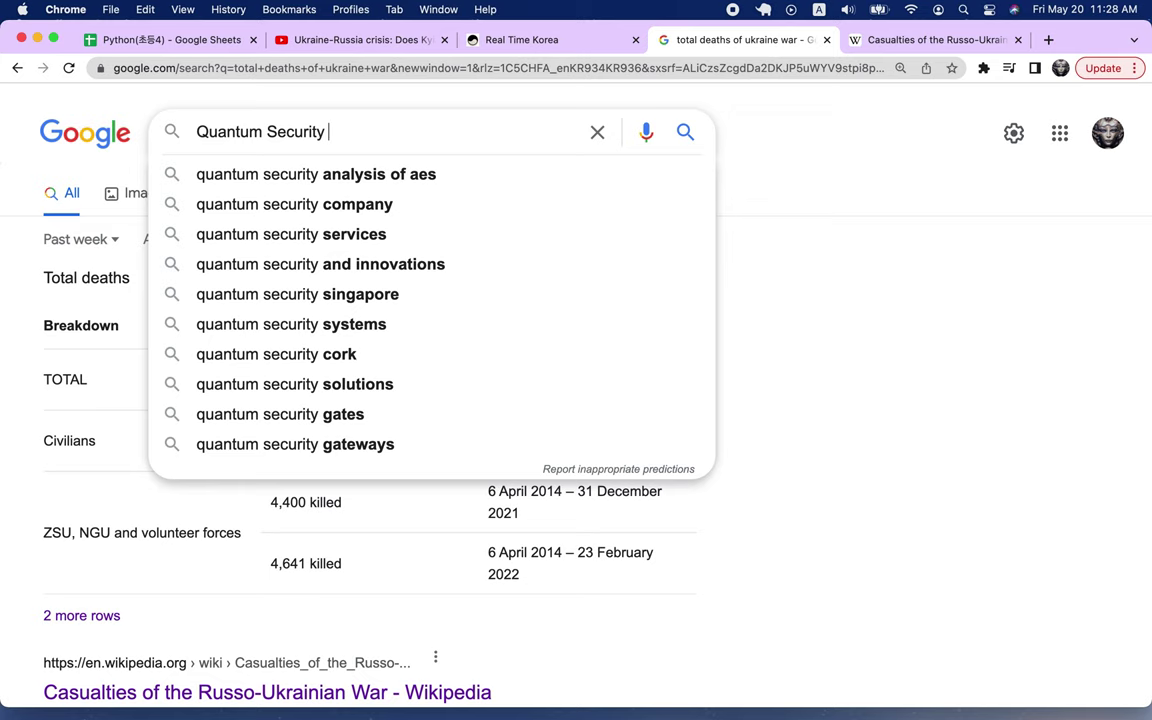
text(Chinese)
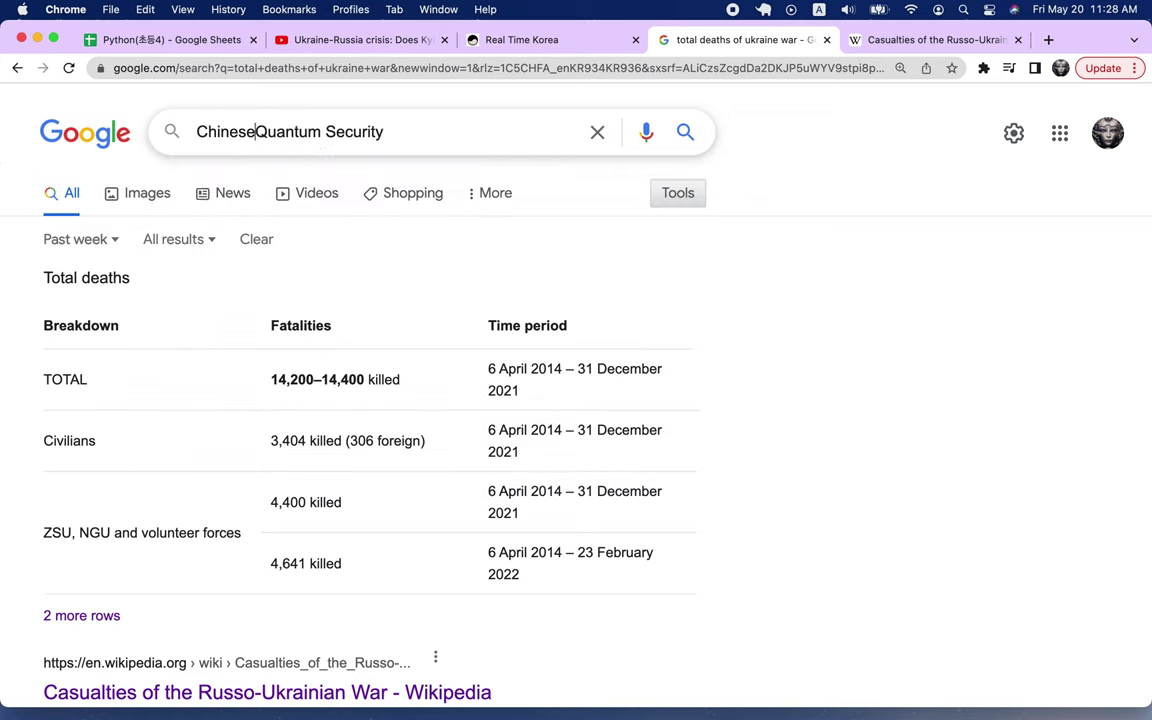
key(Return)
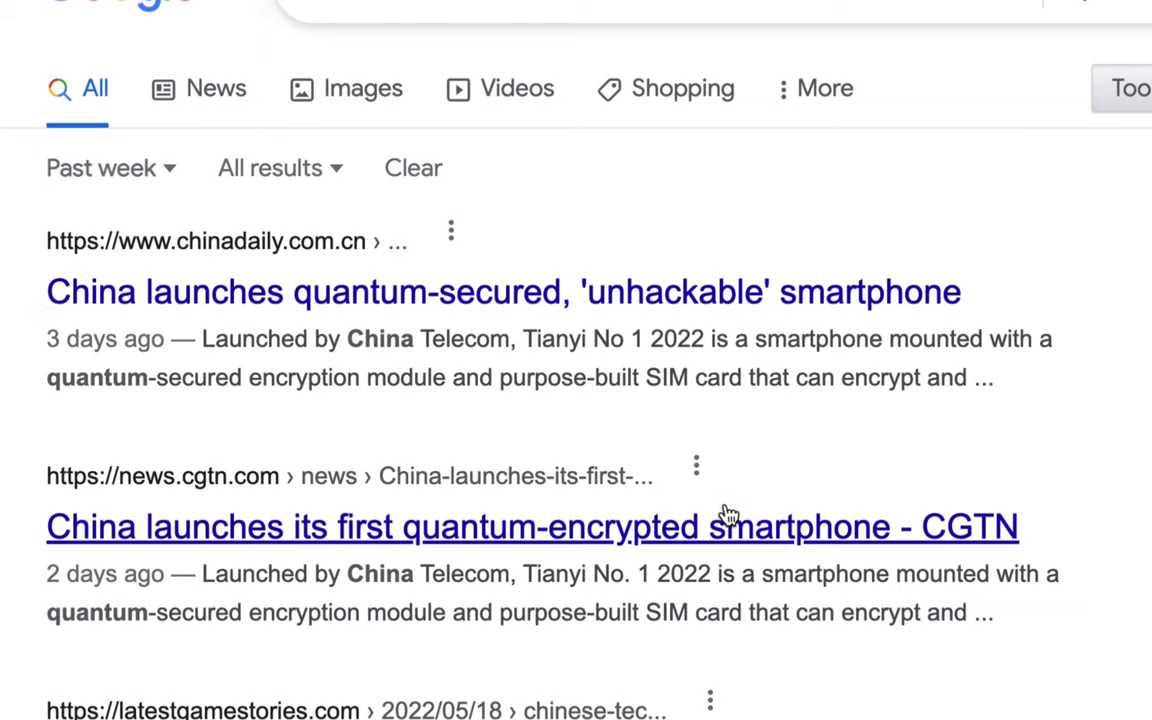
scroll(724, 512, down, 2)
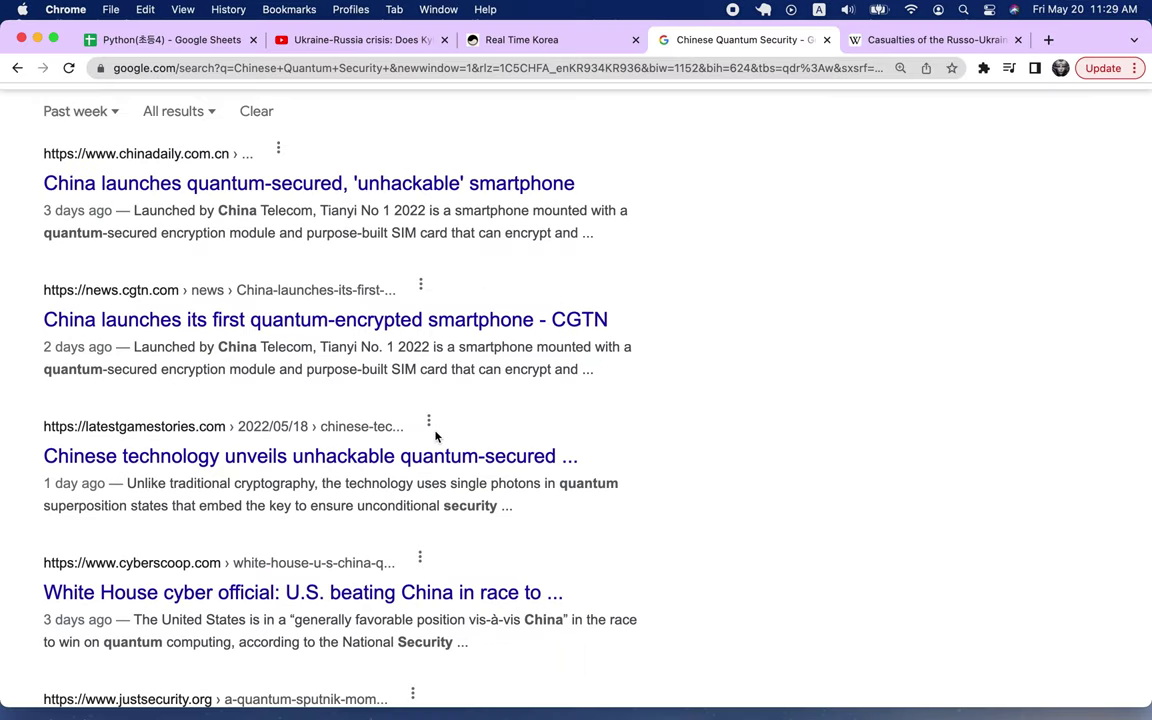
- Back in the spreadsheet's row 8 note, replace "Security" with "Encryption" after "Quantum" and highlight the phrase "Quantum Encryption"
click(185, 36)
double_click(244, 395)
text(Encriu)
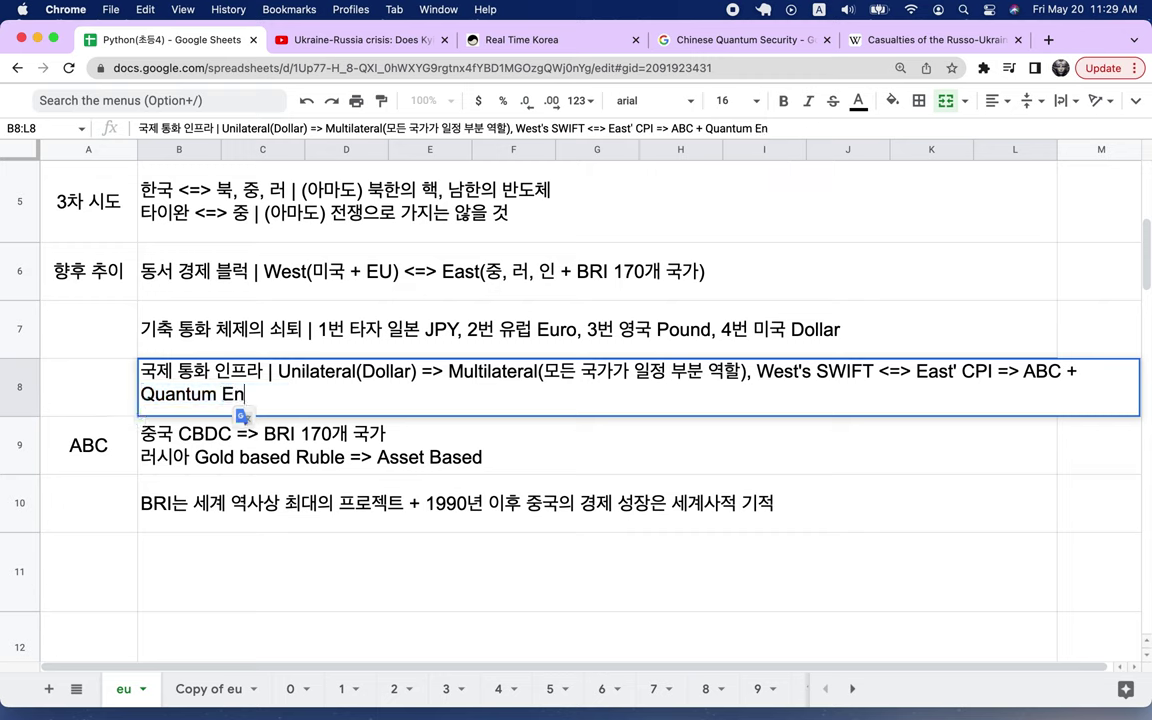
key(BackSpace)
key(BackSpace)
text(yptin)
key(BackSpace)
text(on)
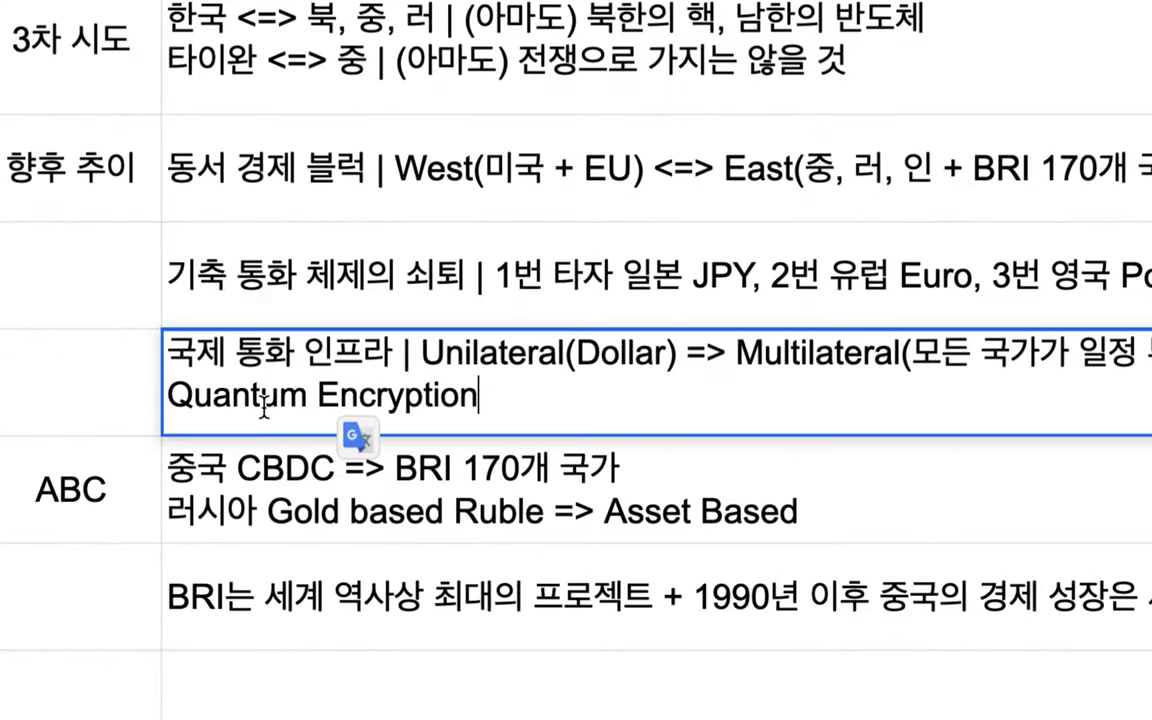
triple_click(205, 394)
click(395, 394)
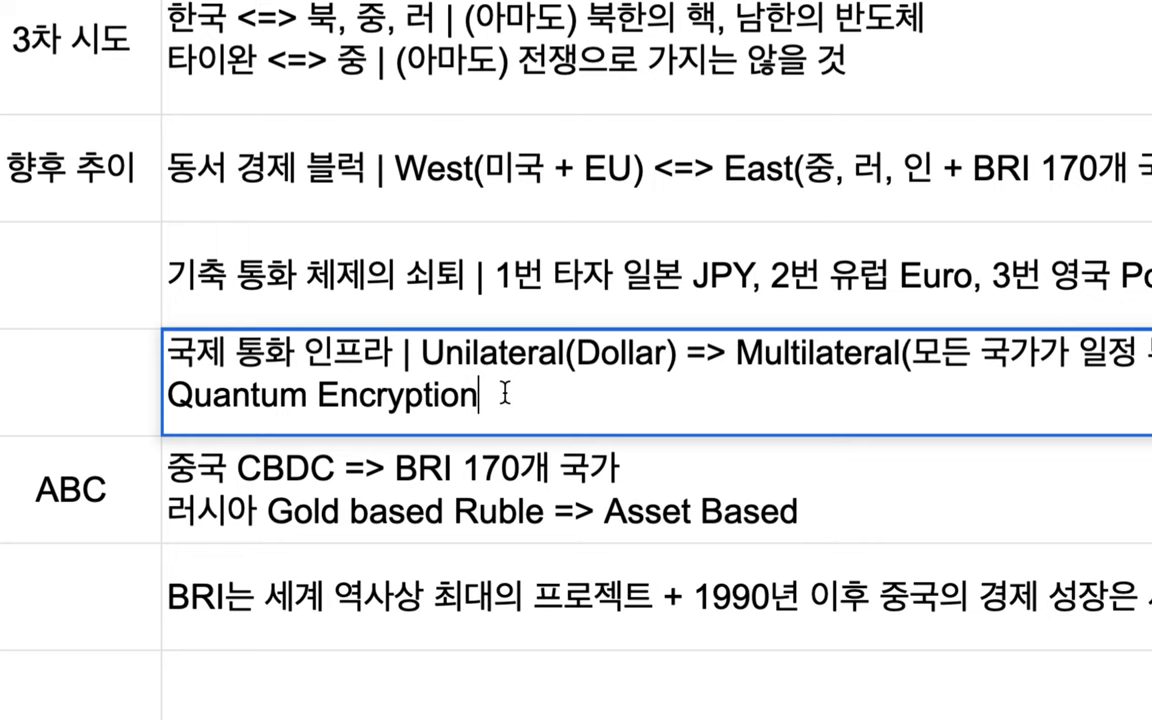
drag(509, 394, 172, 397)
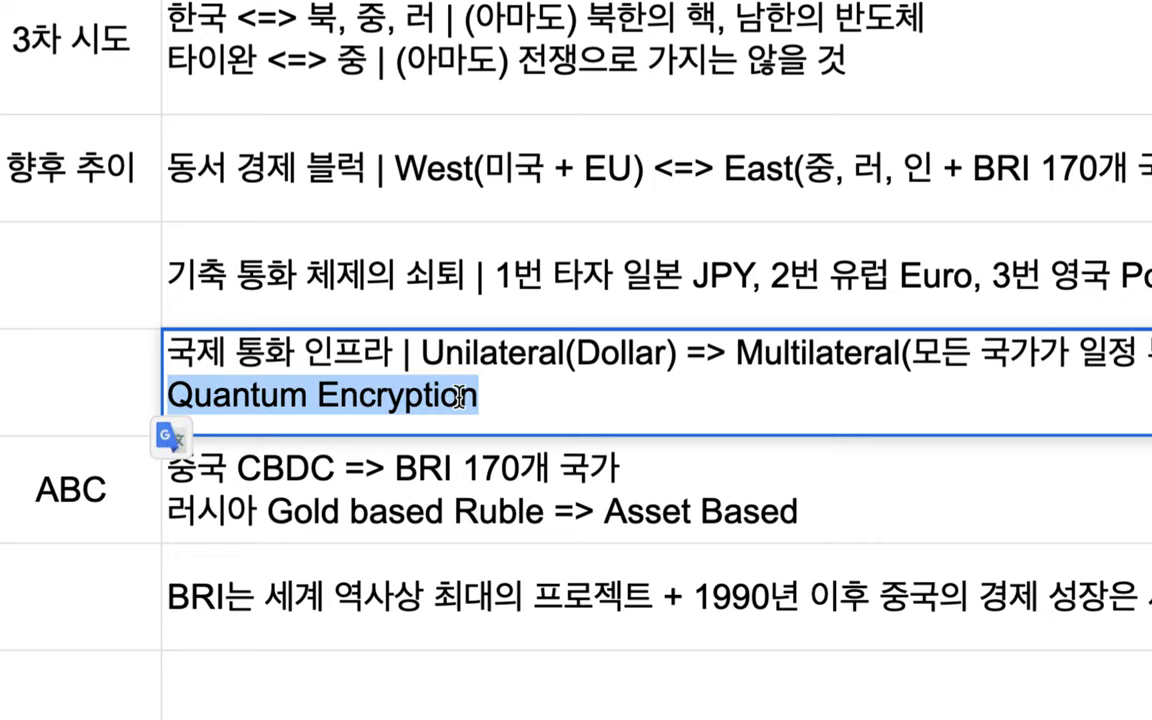